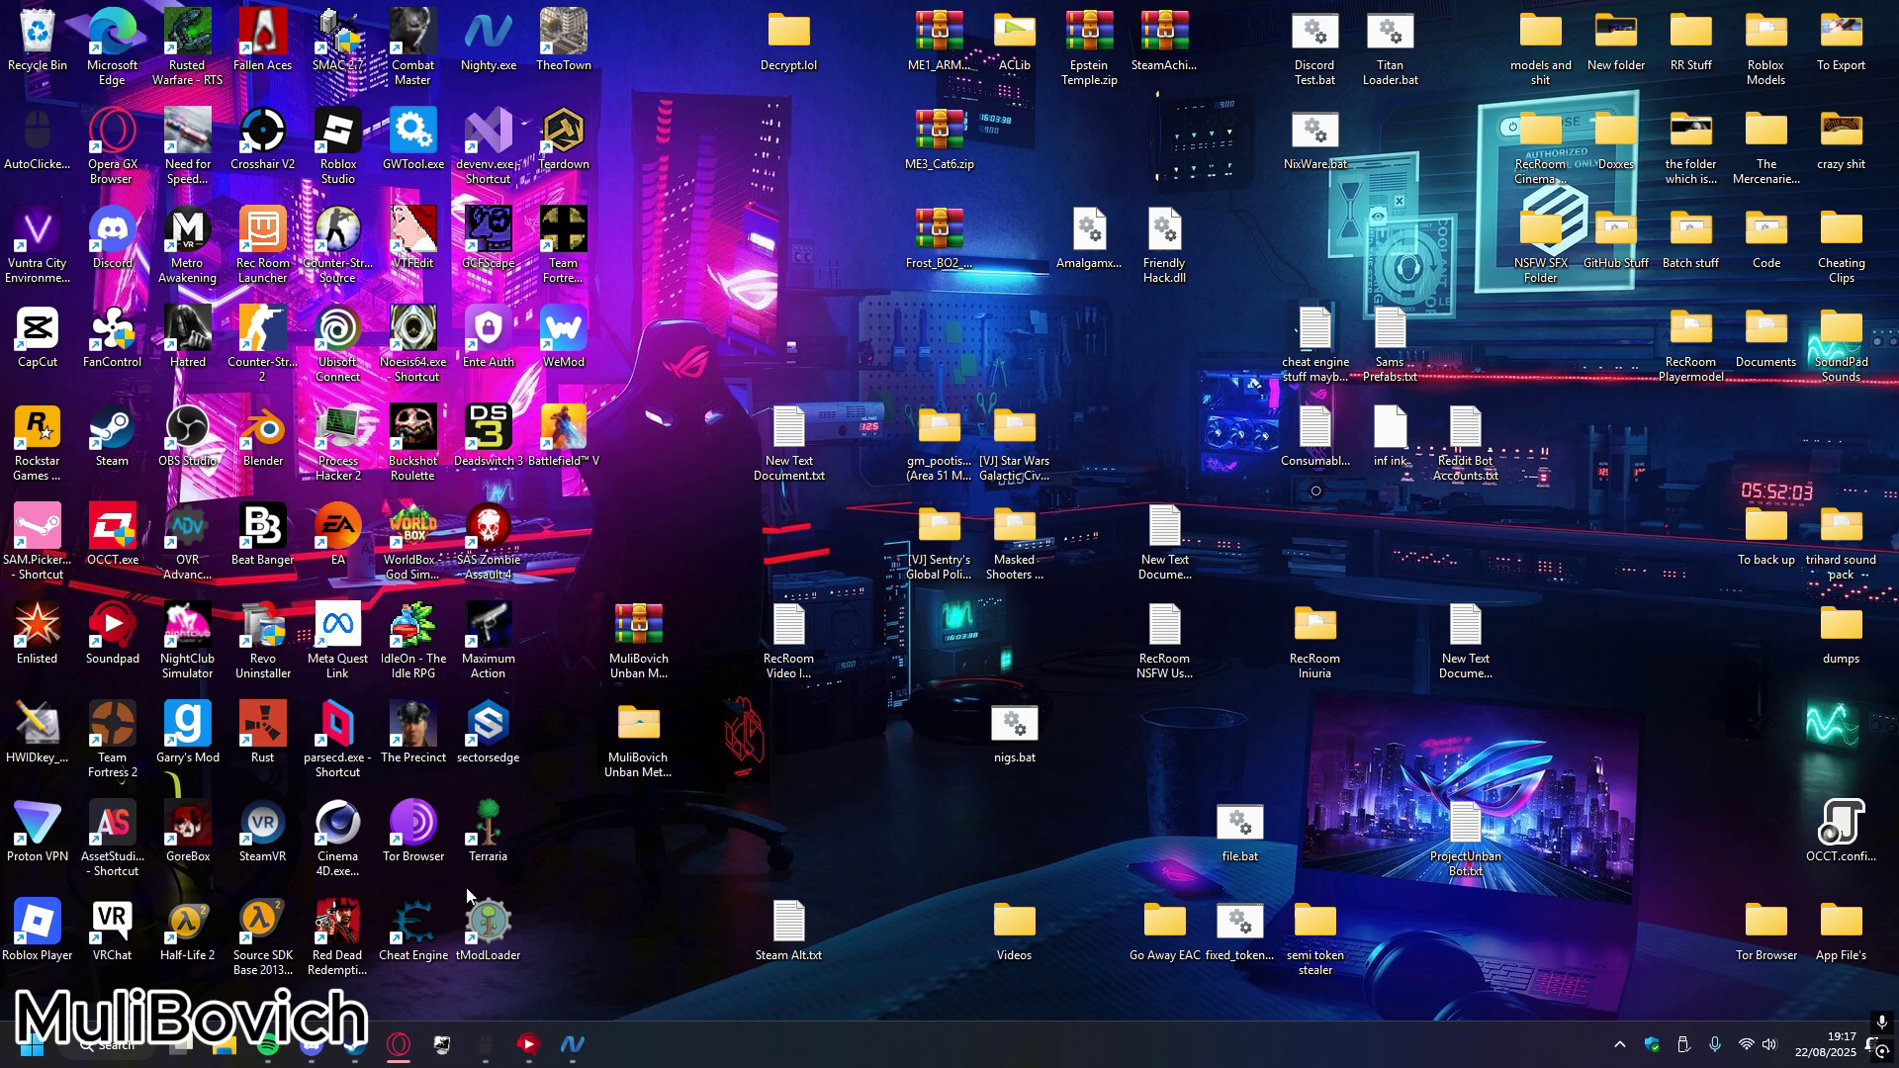
# Open msconfig's Services list with Microsoft services hidden to review third-party services like BattlEye and EA
pyautogui.press('super+r')
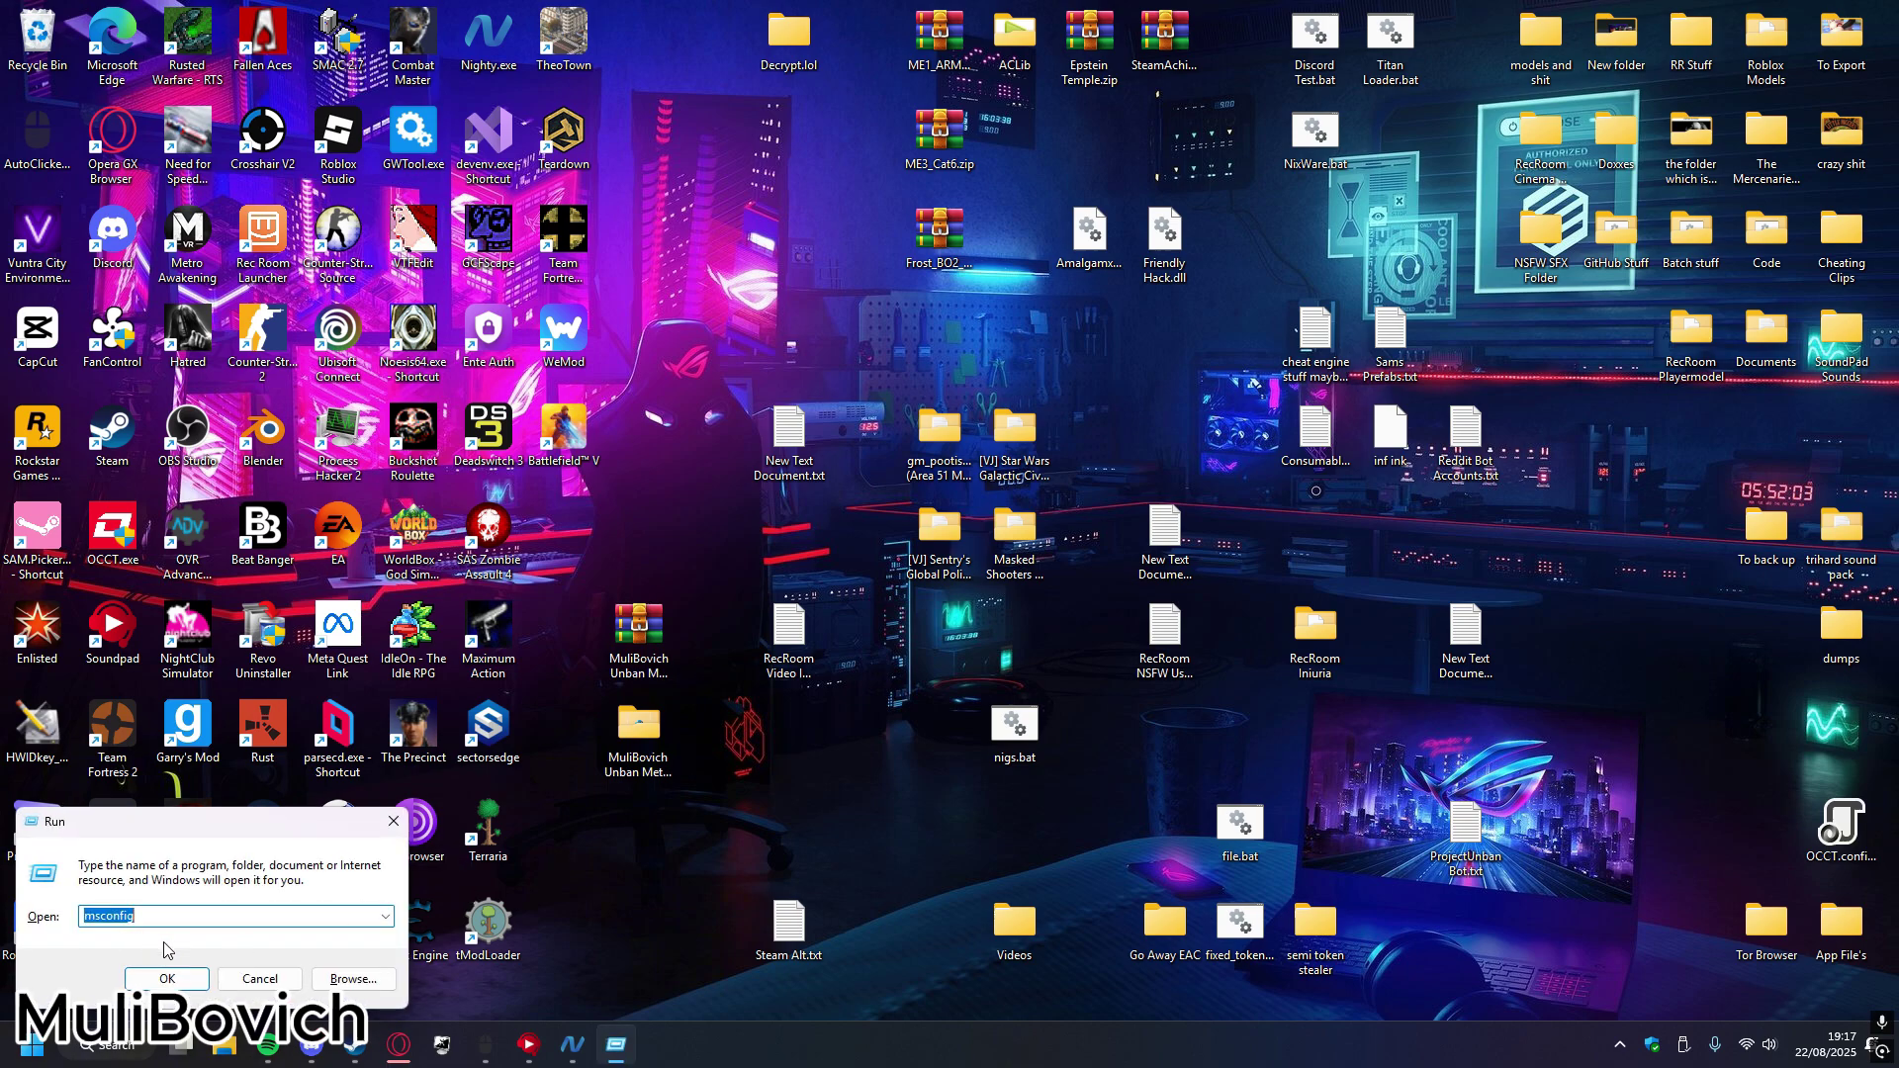
pyautogui.click(167, 978)
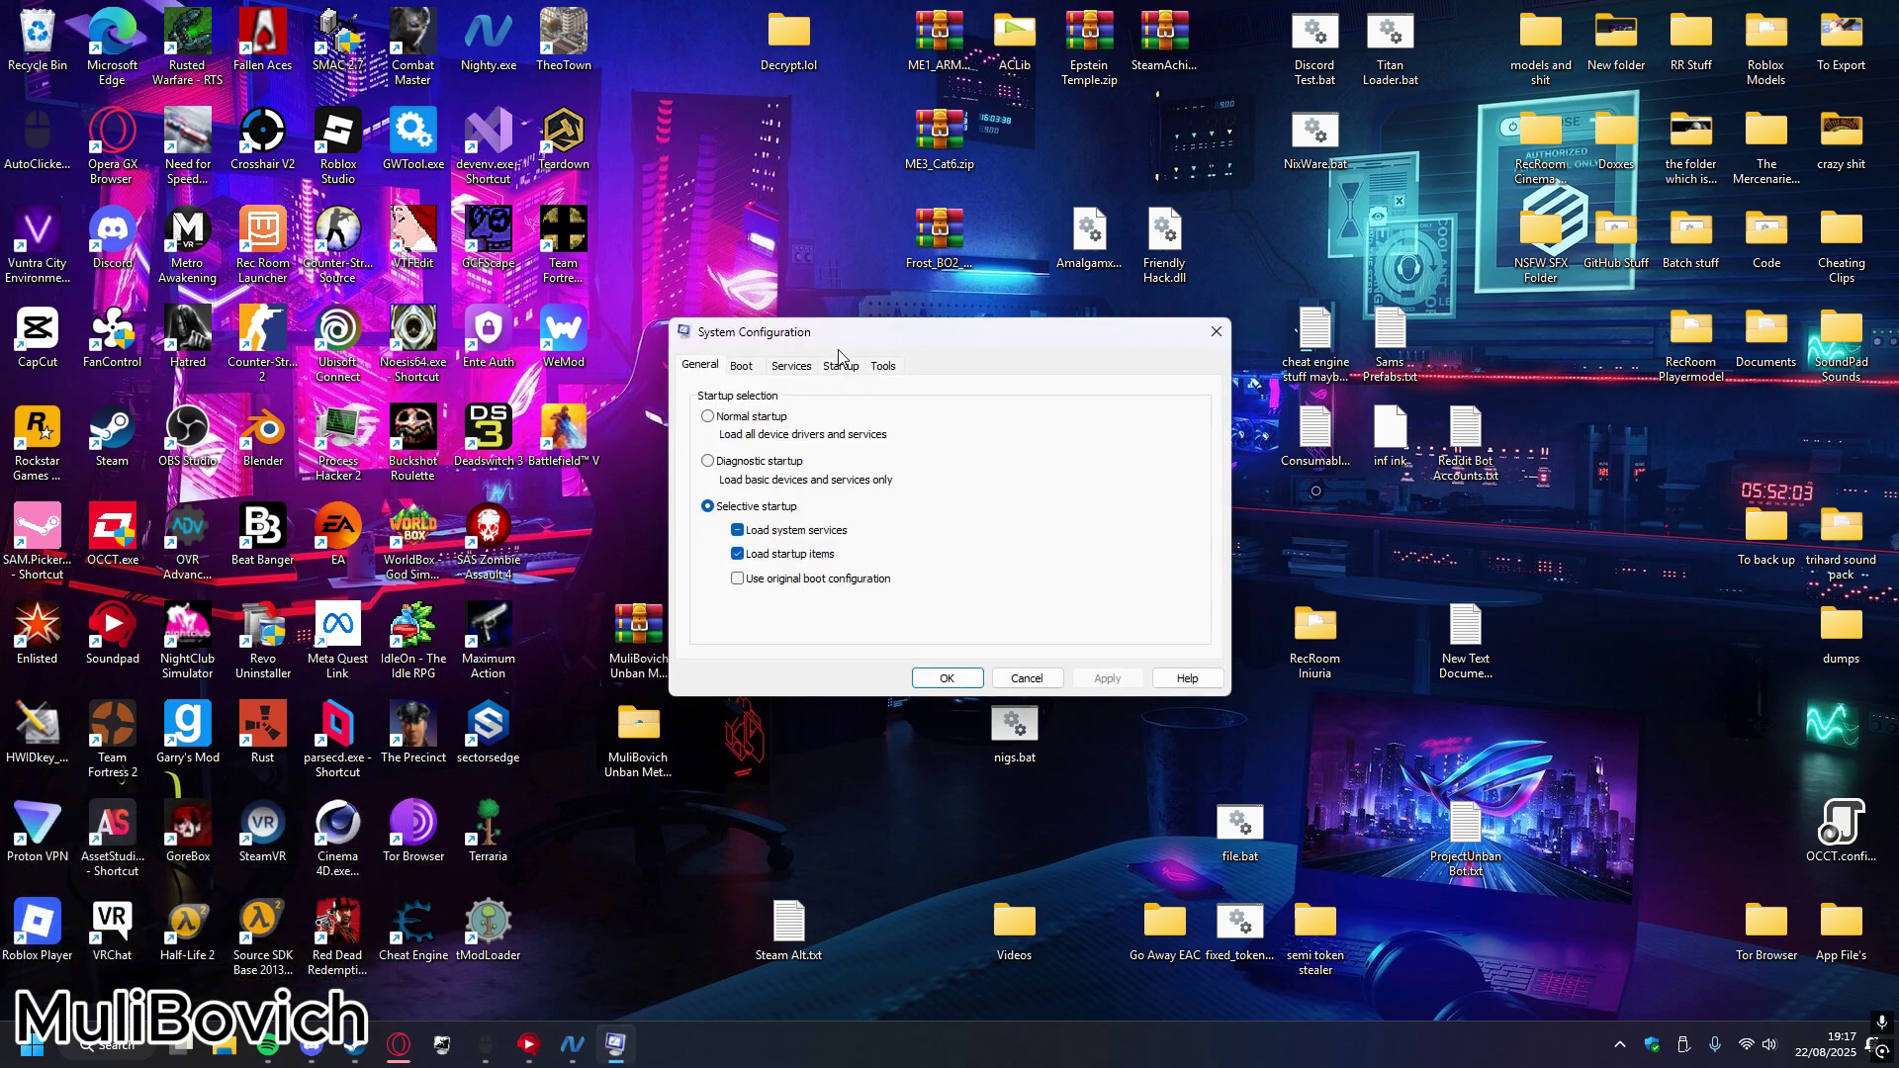
pyautogui.click(791, 366)
pyautogui.click(697, 644)
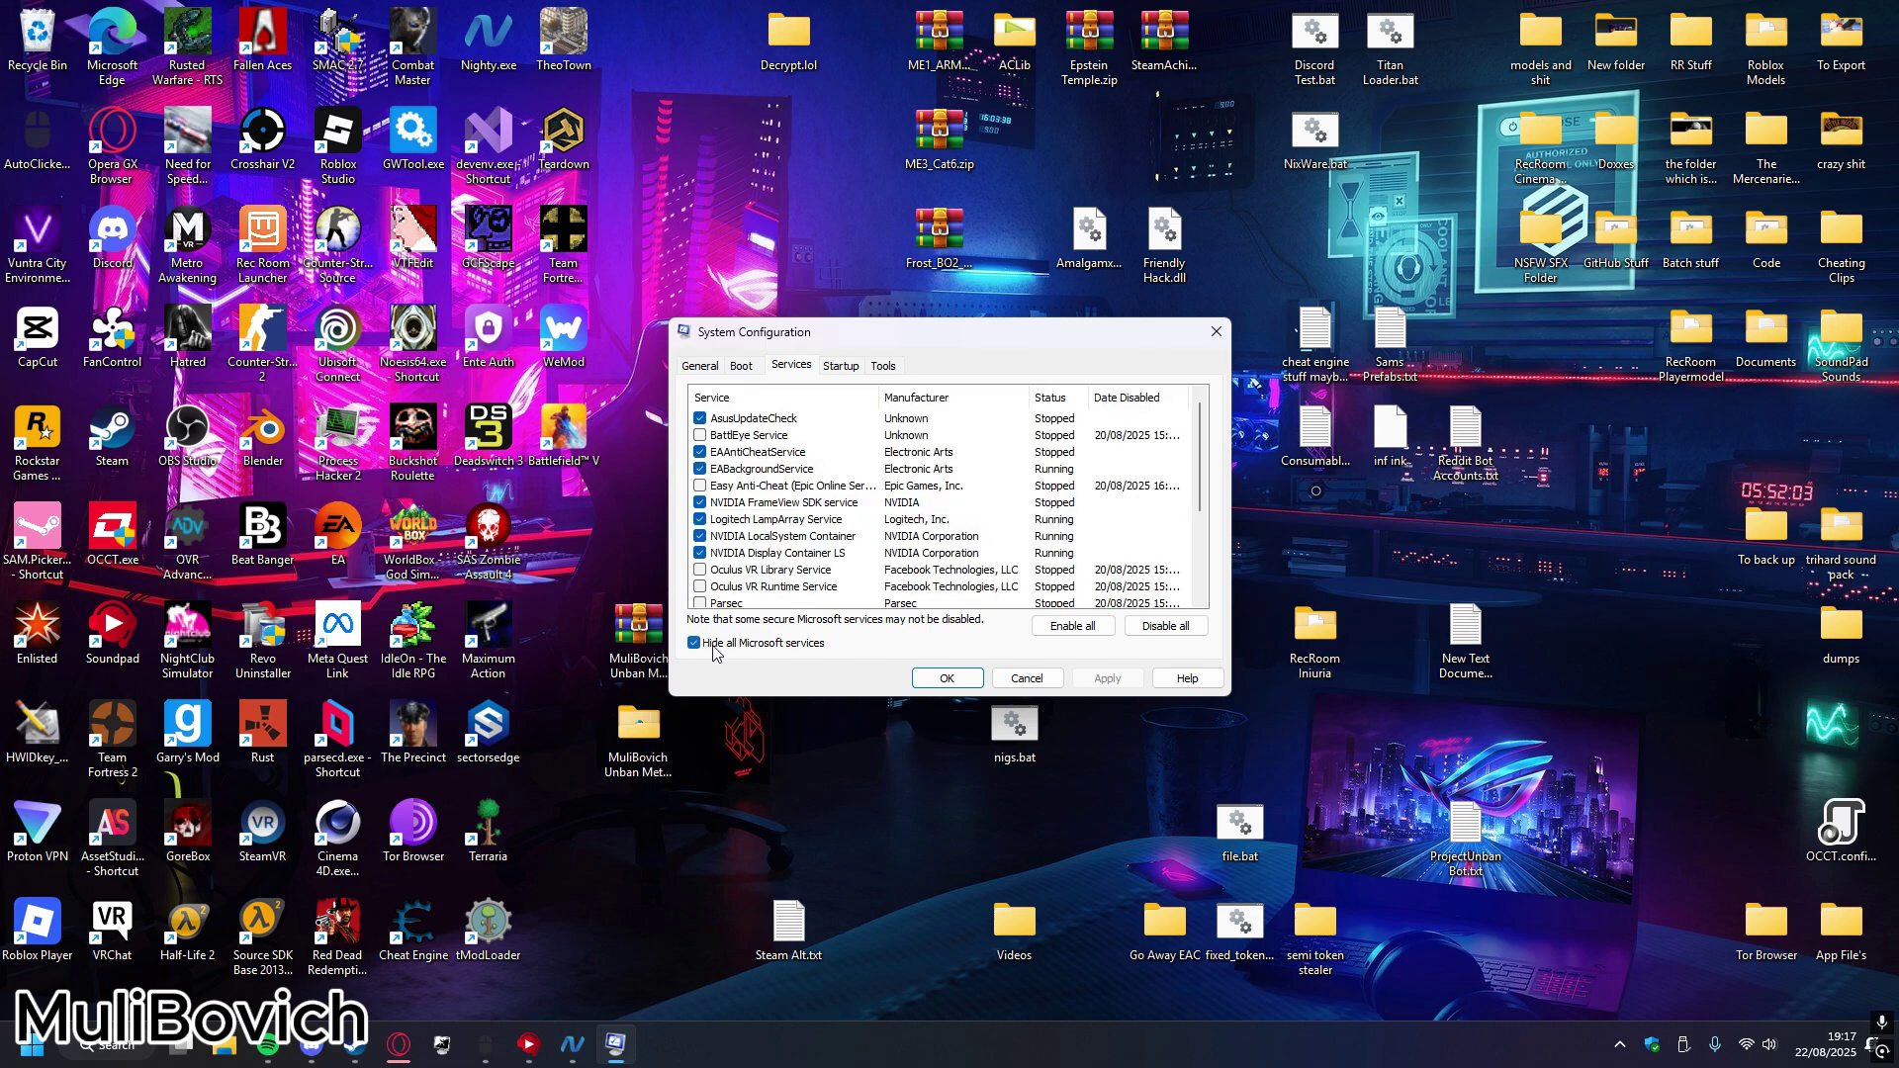
pyautogui.scroll(-2, 756, 525)
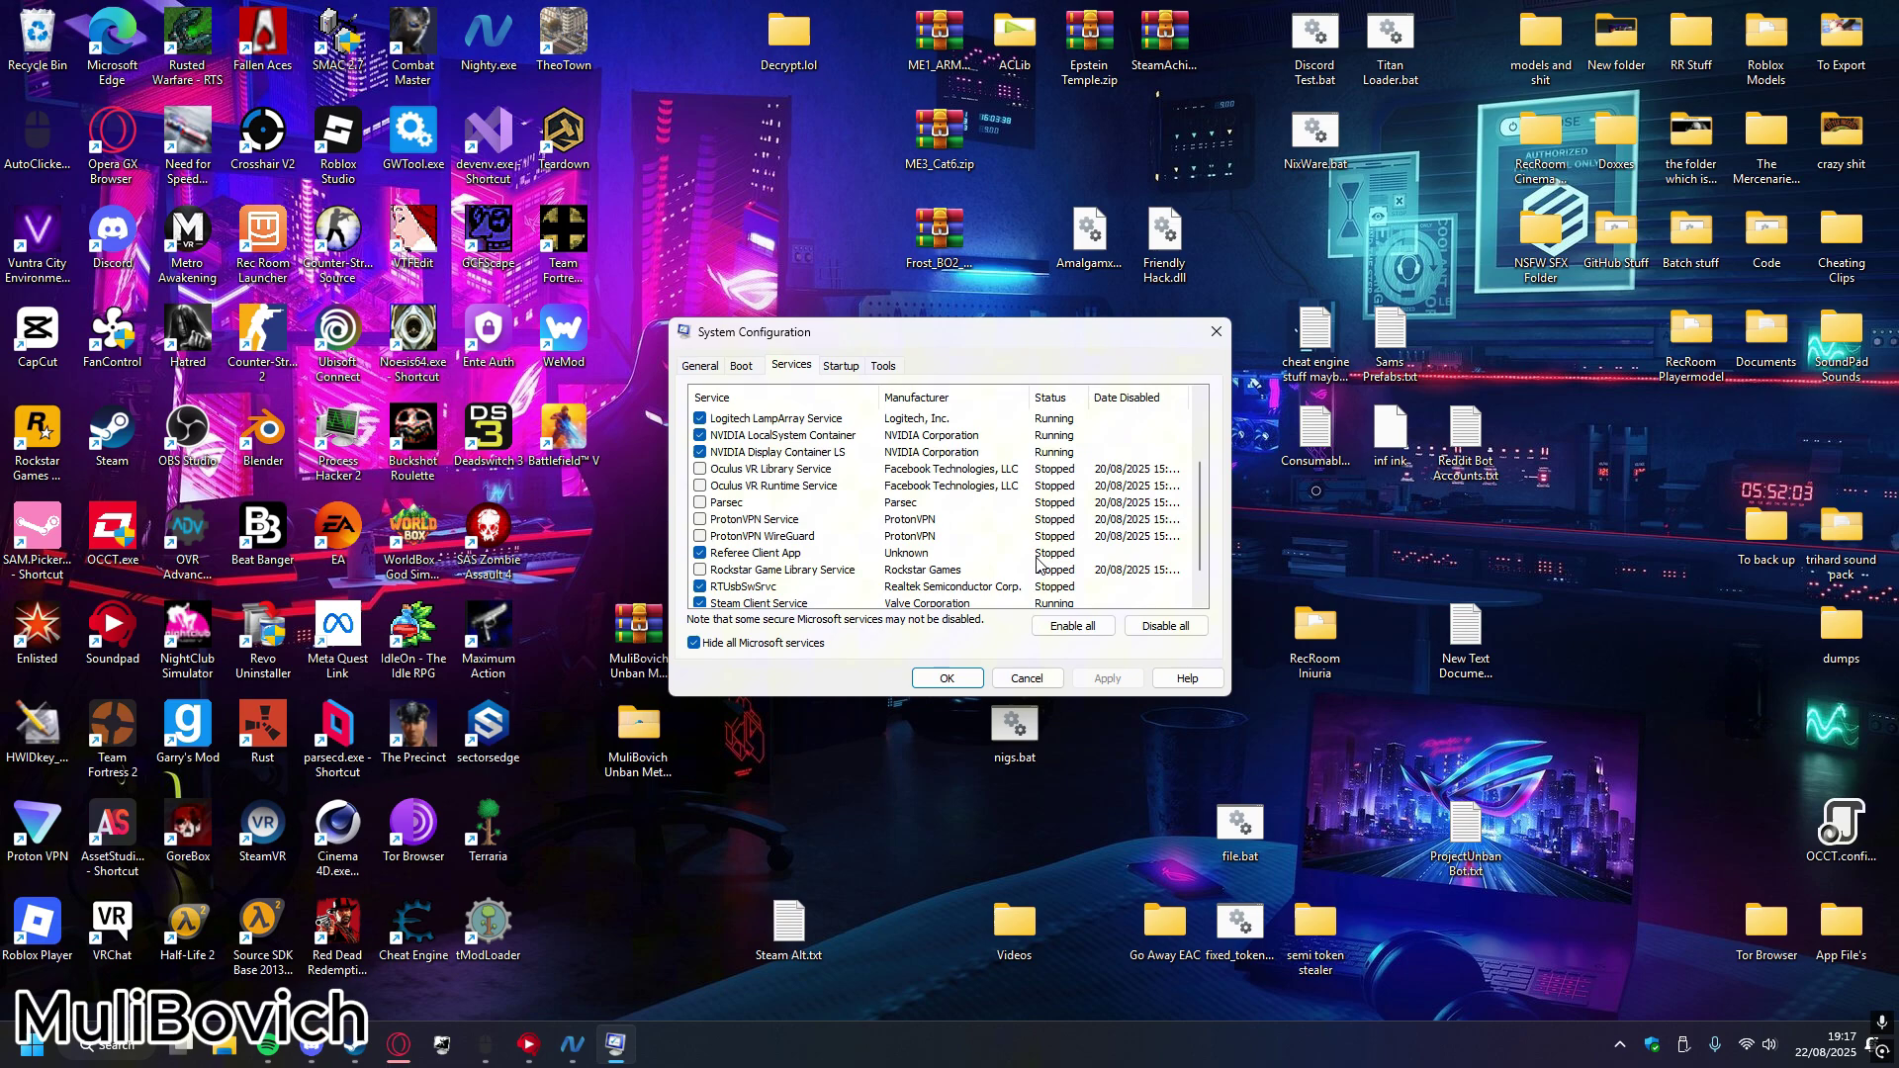
# Close System Configuration and load the pasted mega.nz file link in Opera GX
pyautogui.click(947, 678)
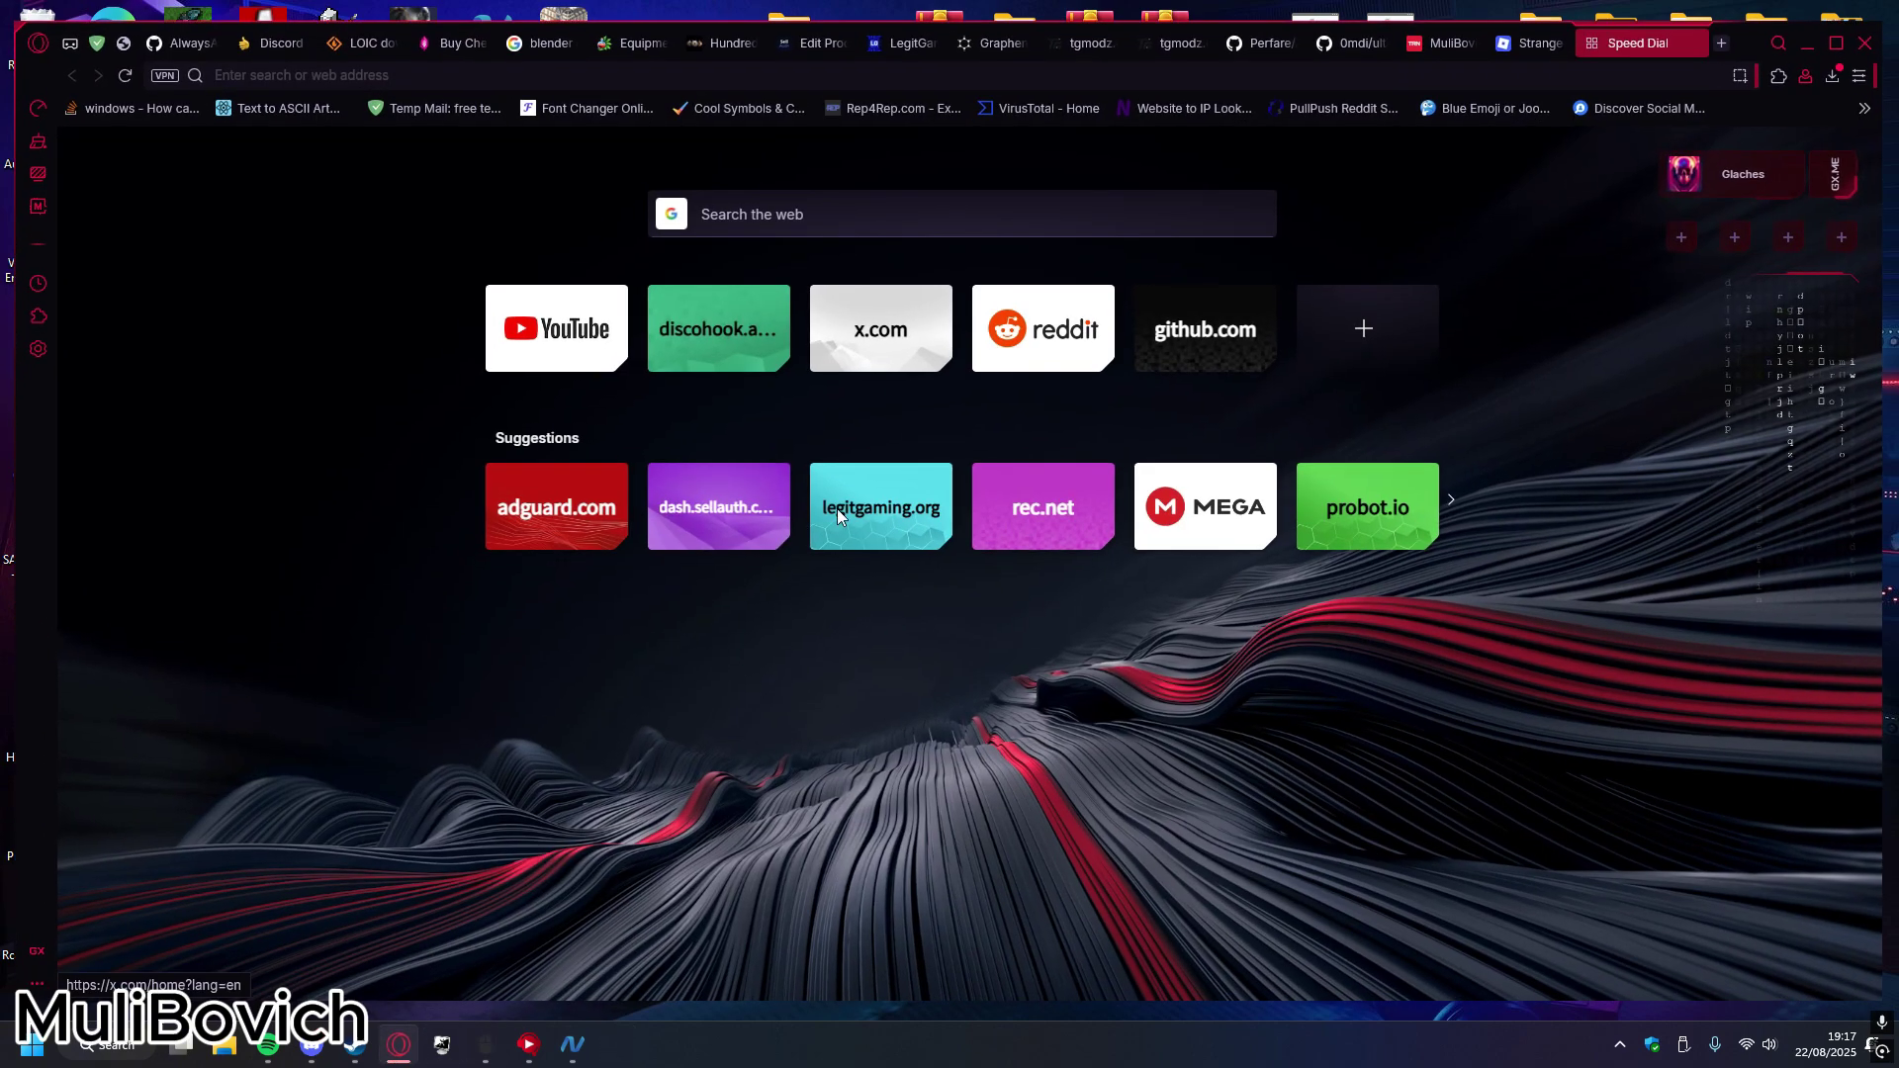
pyautogui.hotkey('ctrl', 'v')
pyautogui.press('Return')
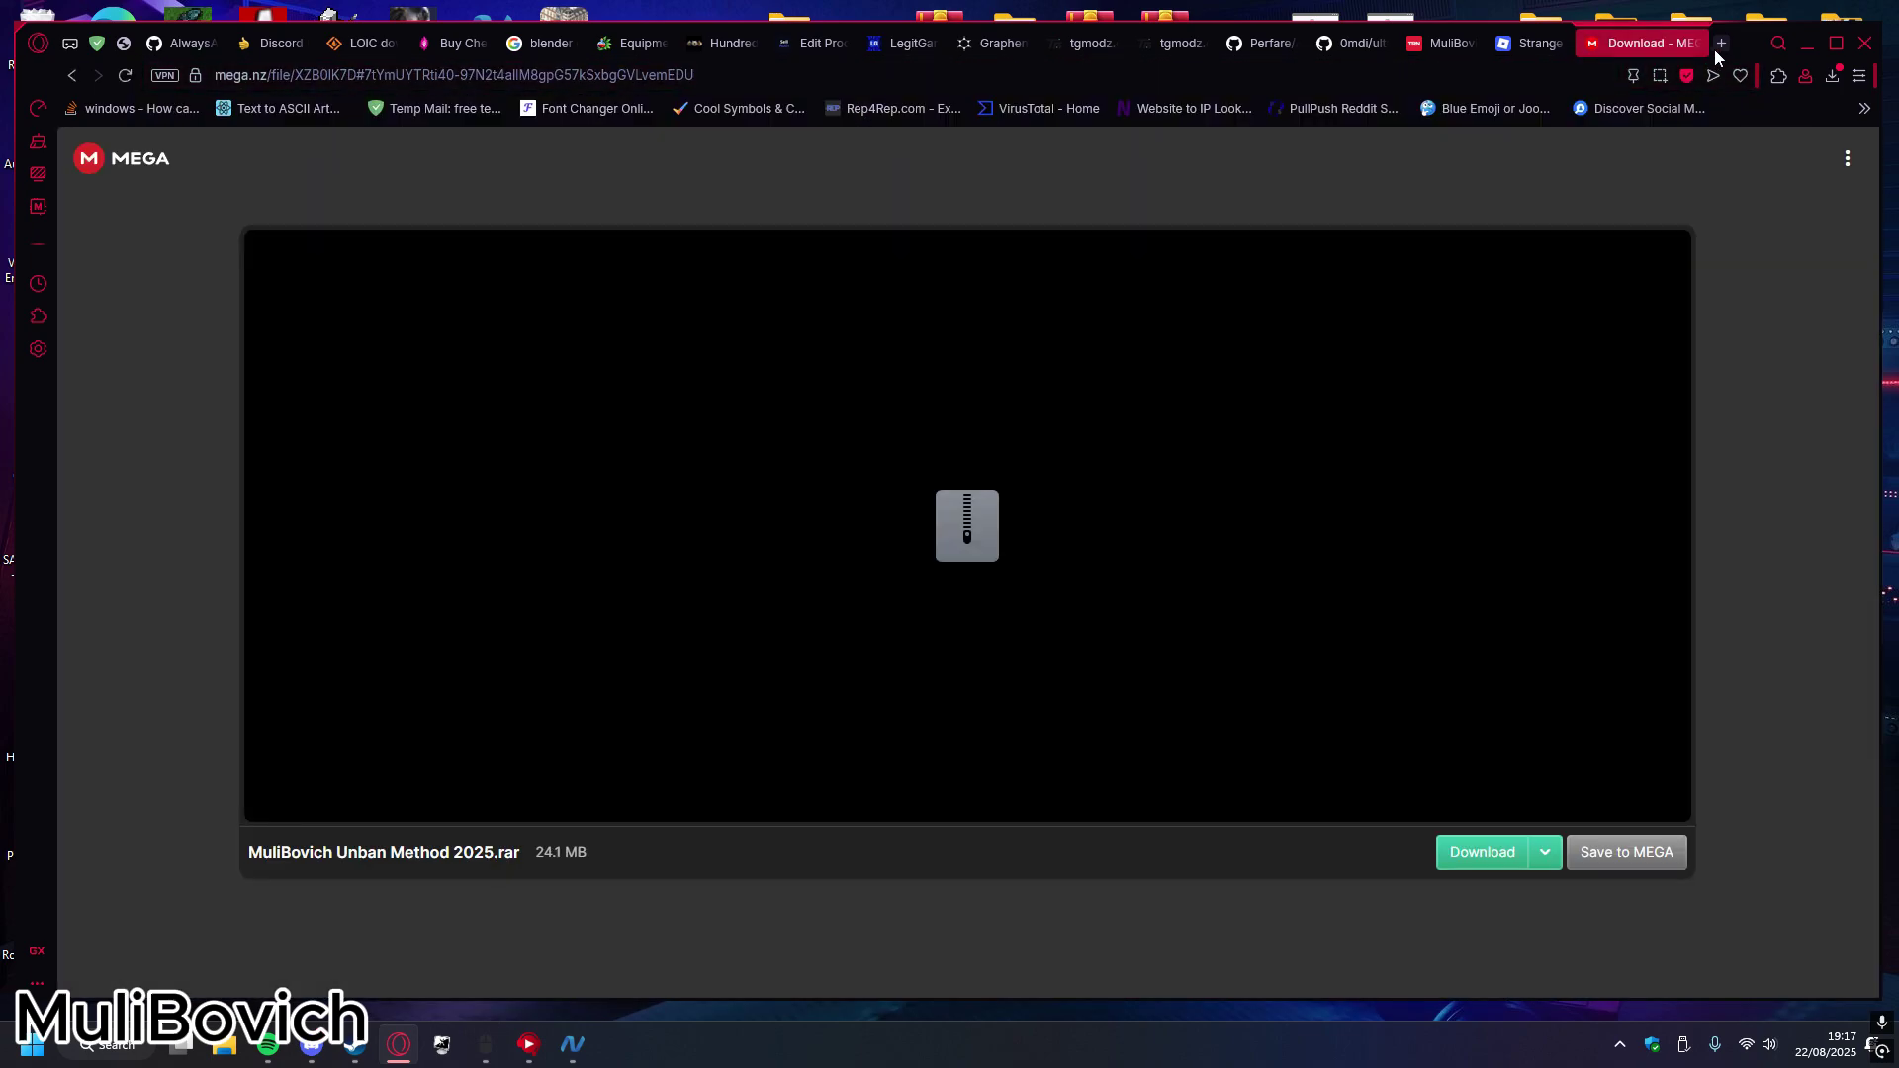
# Close the MEGA tab and minimize Opera GX to the desktop
pyautogui.click(1720, 44)
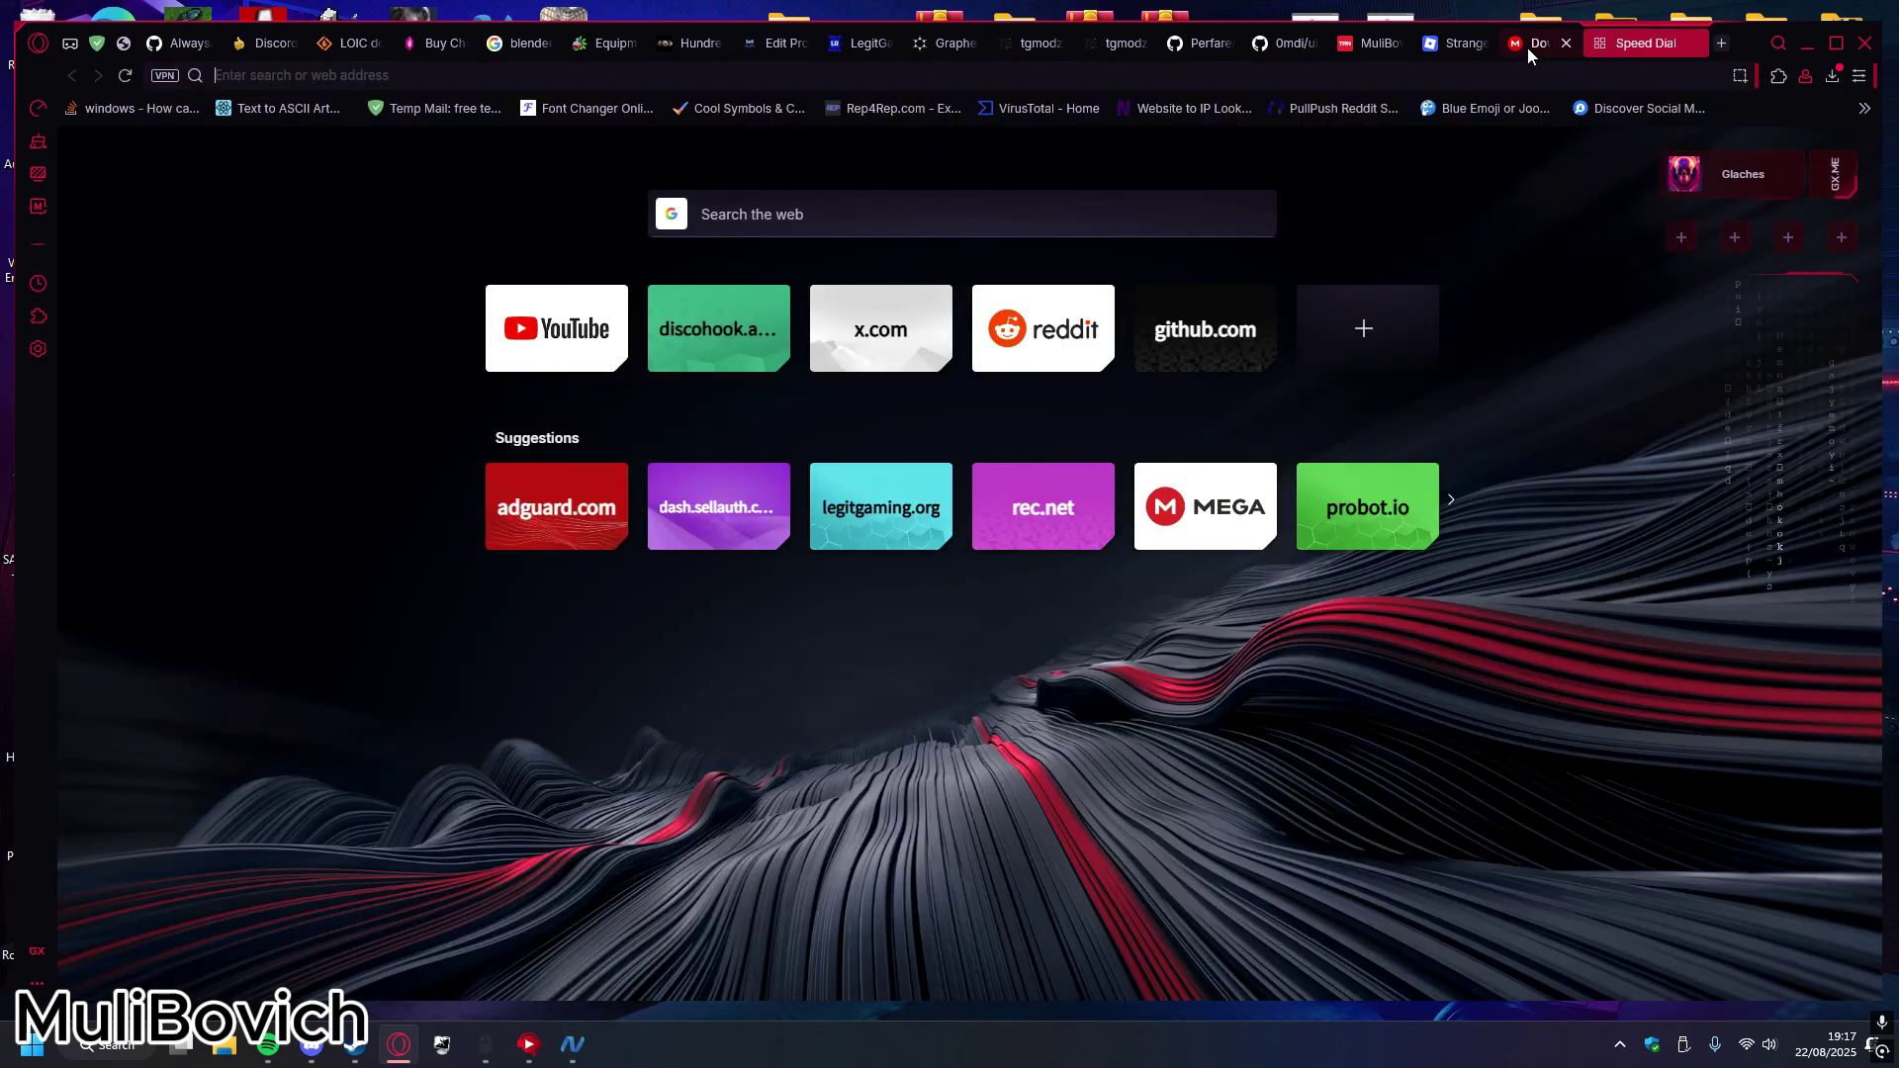
pyautogui.click(1527, 45)
pyautogui.click(1606, 42)
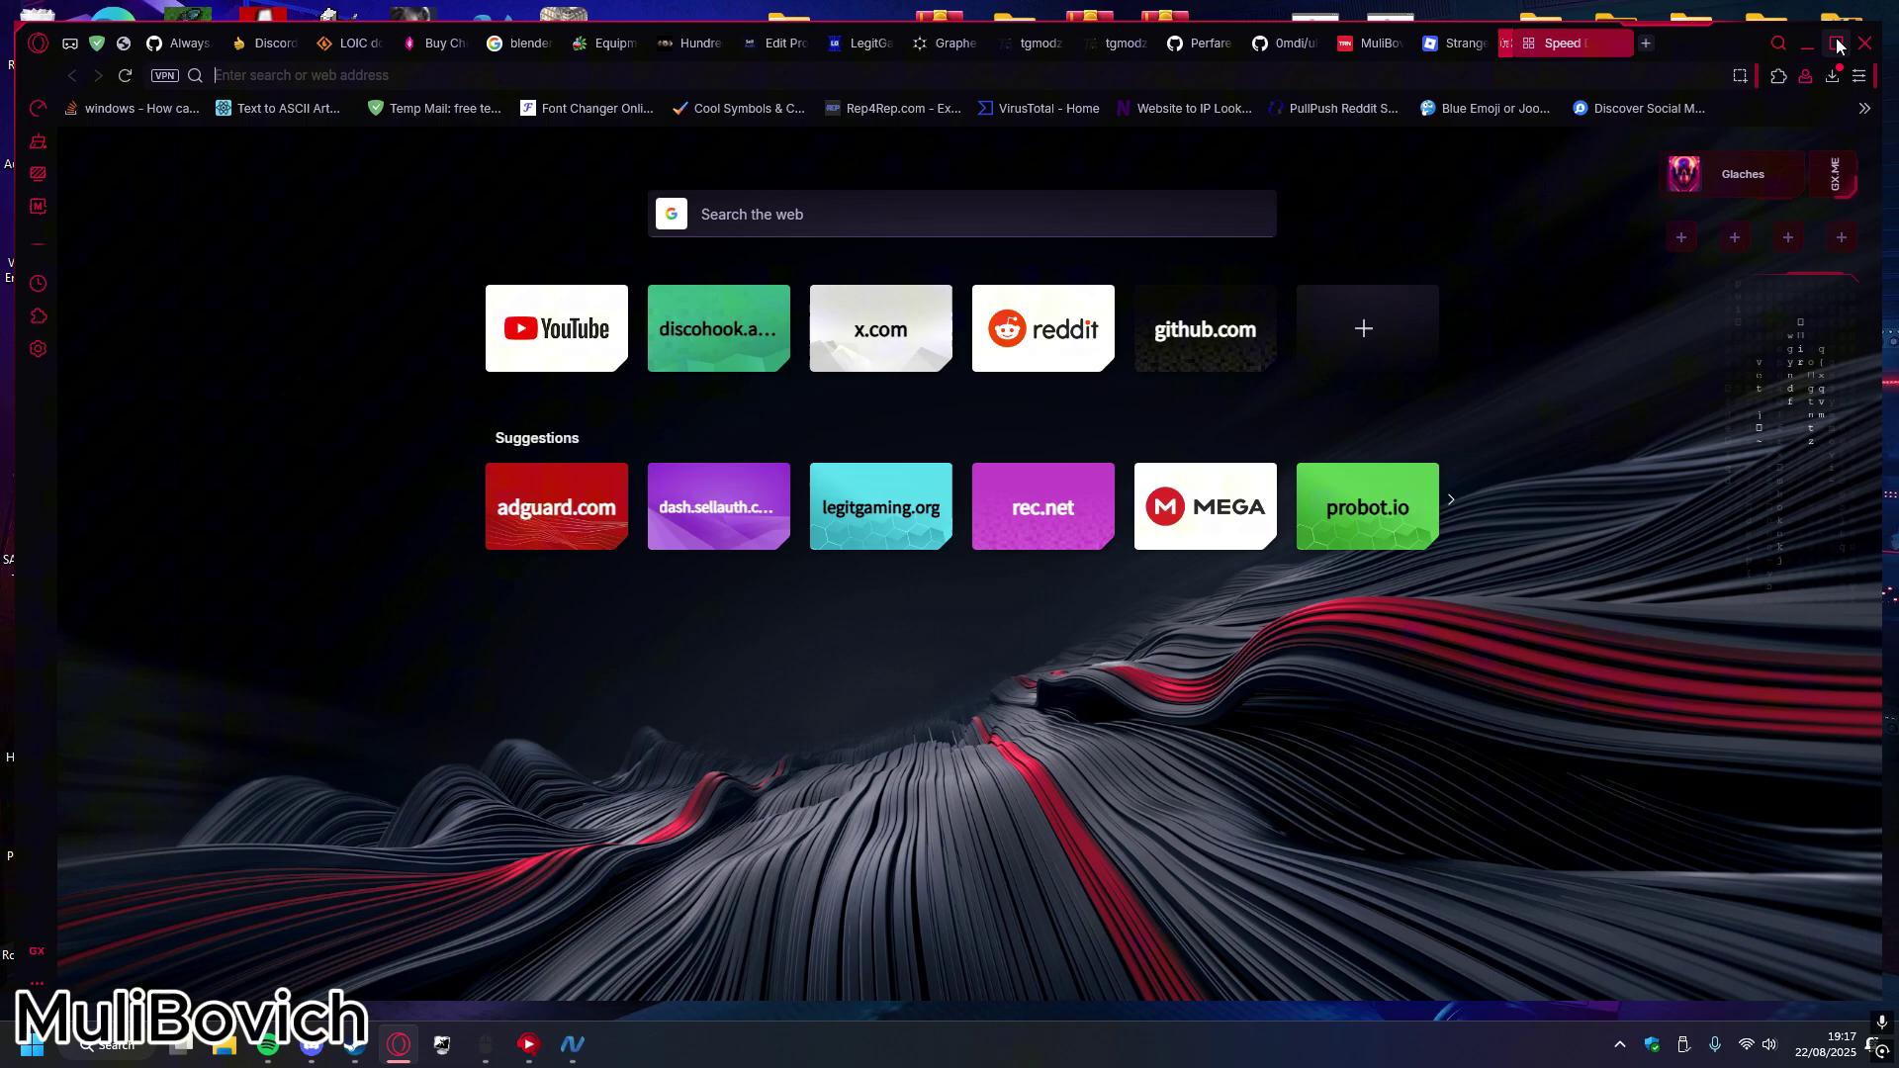
pyautogui.click(1807, 42)
# Open the MuliBovich Unban Method 2025 folder, review its files, then minimize it
pyautogui.doubleClick(660, 712)
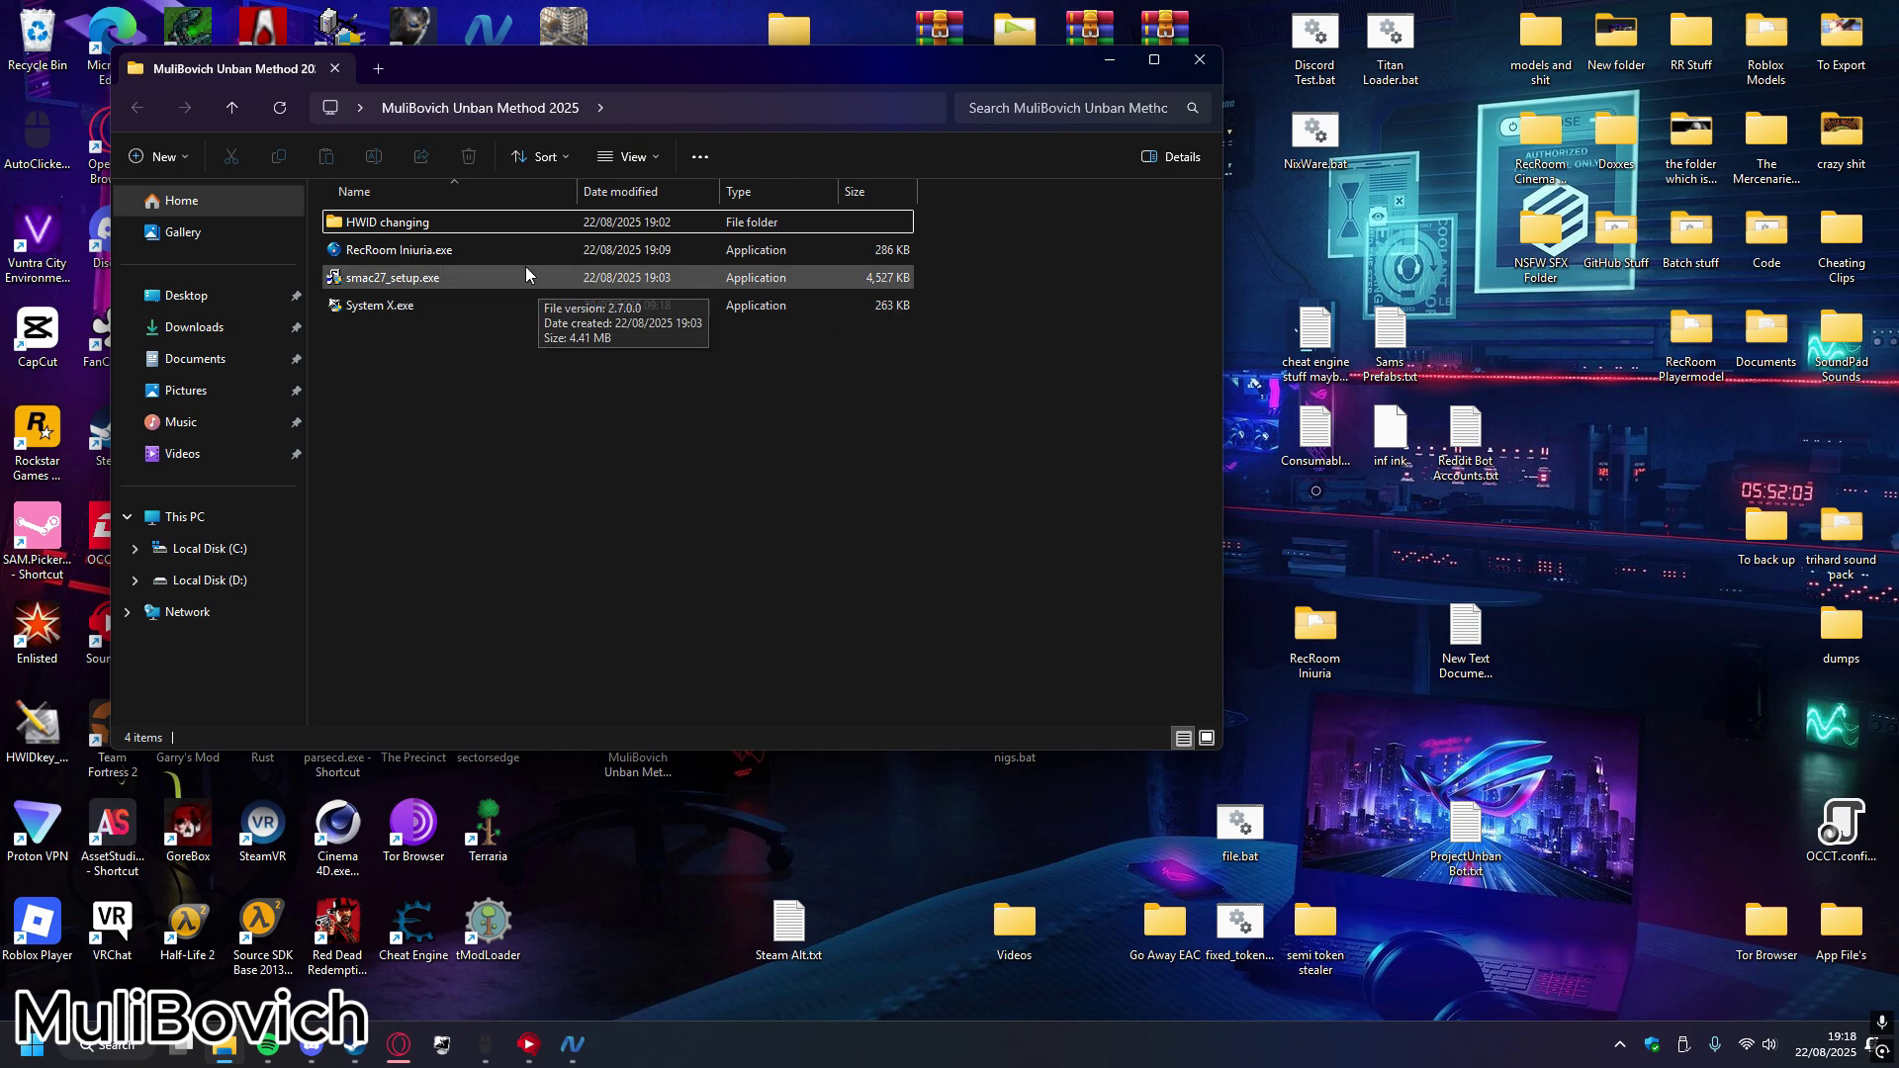
pyautogui.click(1108, 59)
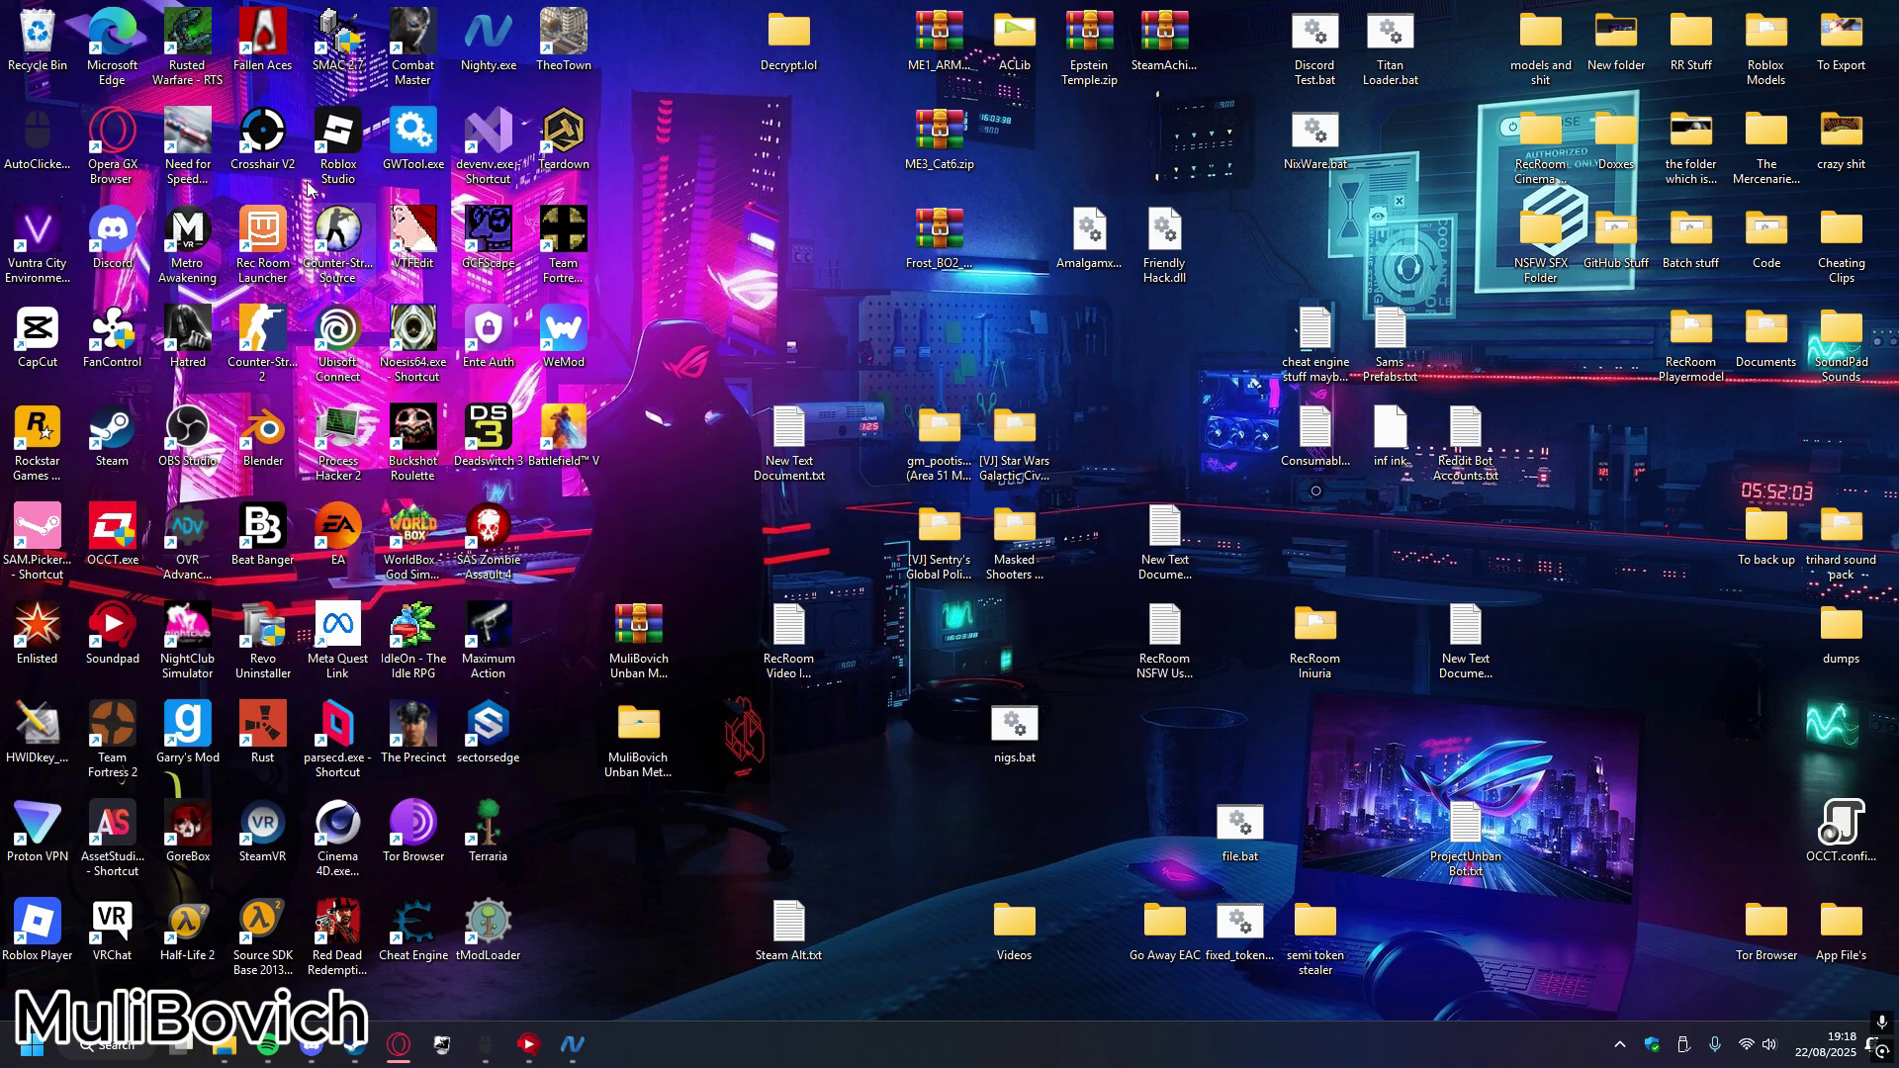
# Use SMAC 2.7 to give the wireless adapter a random MAC, 00-A0-56-BA-8B-5E, and restart it
pyautogui.doubleClick(338, 45)
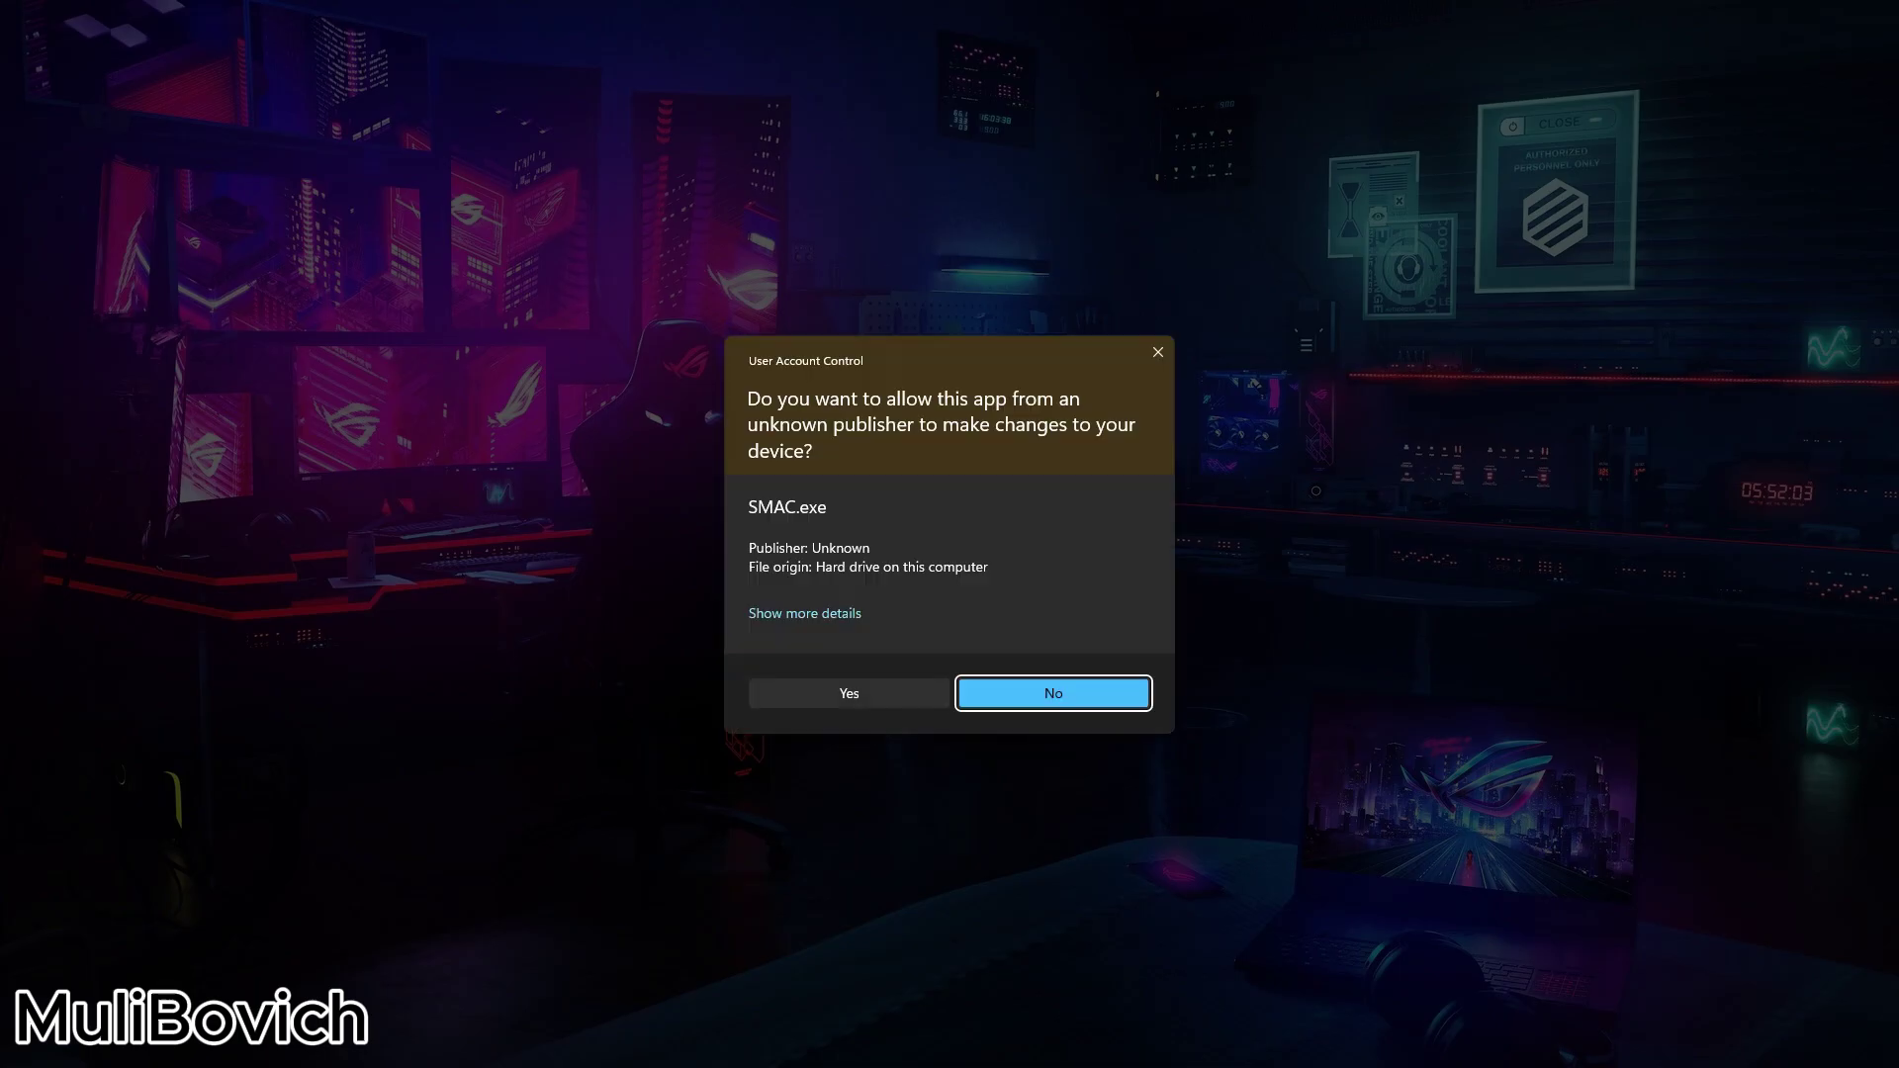
pyautogui.click(848, 692)
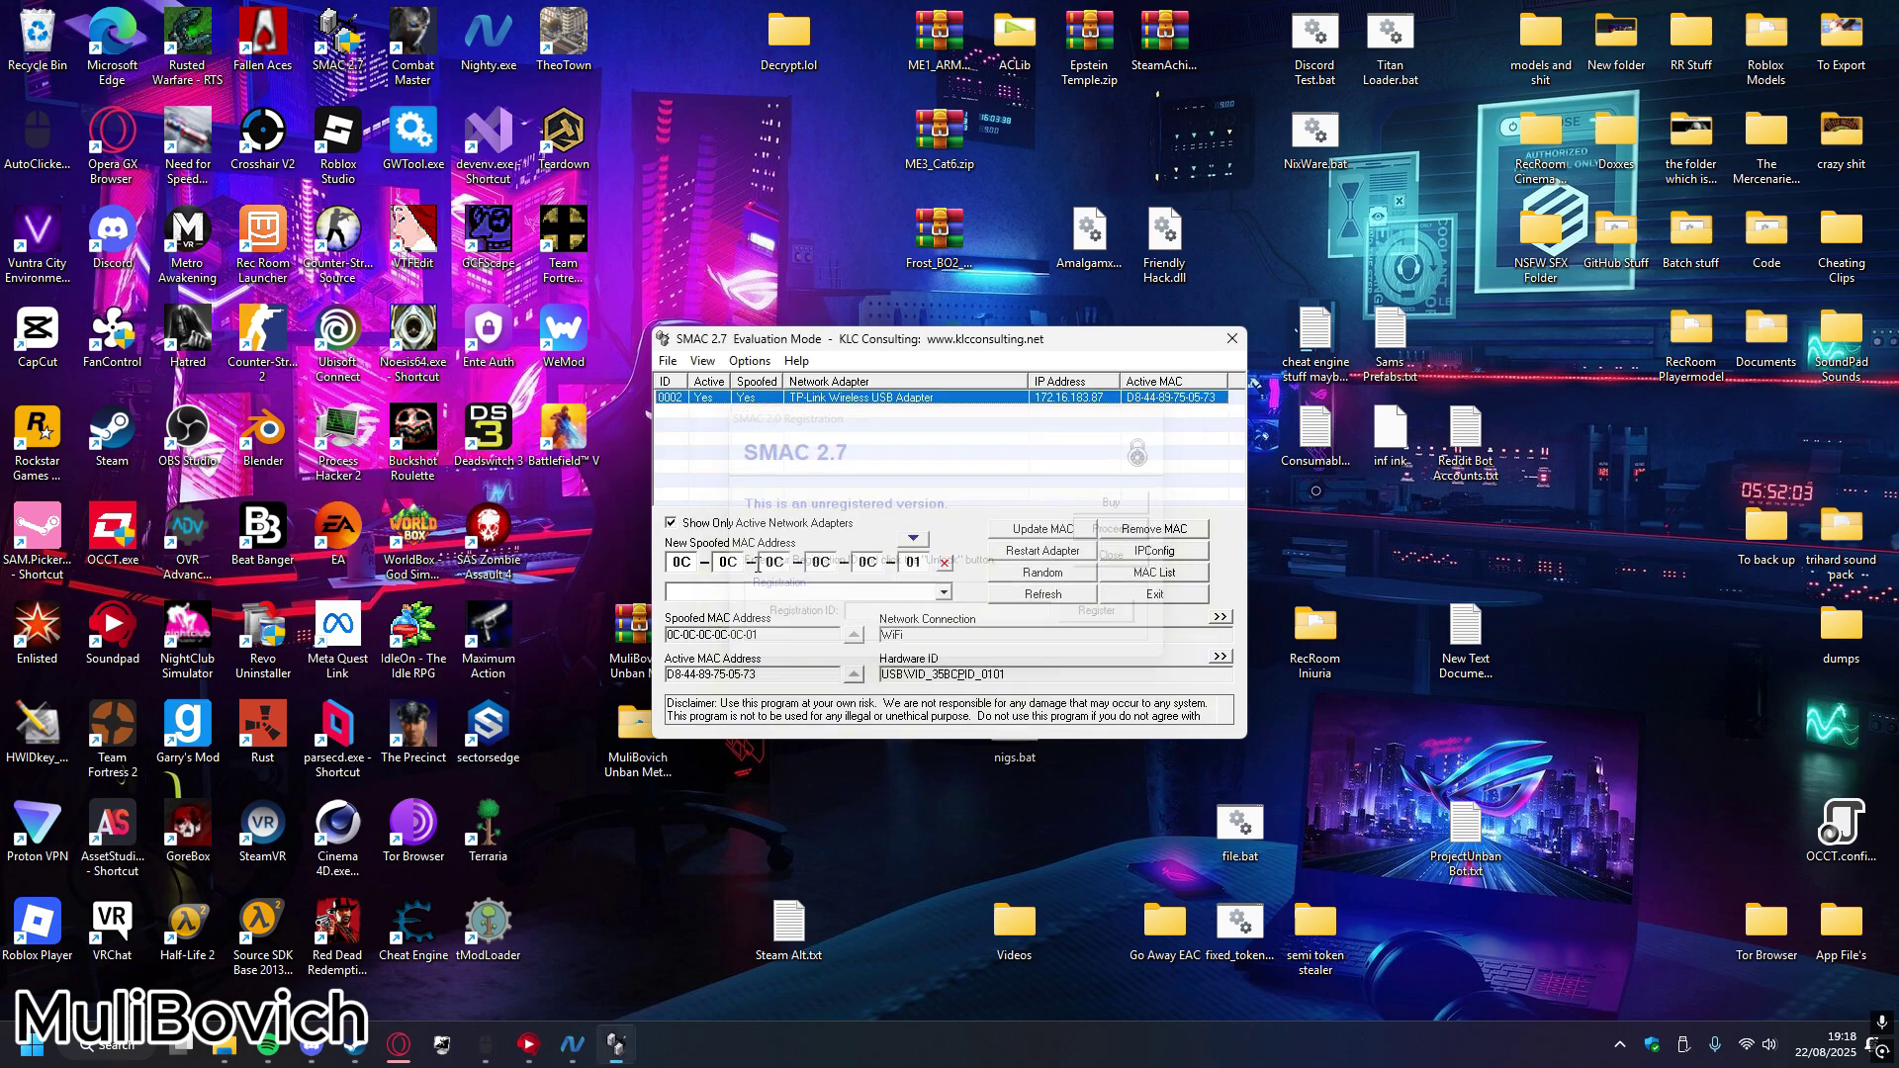
pyautogui.click(945, 563)
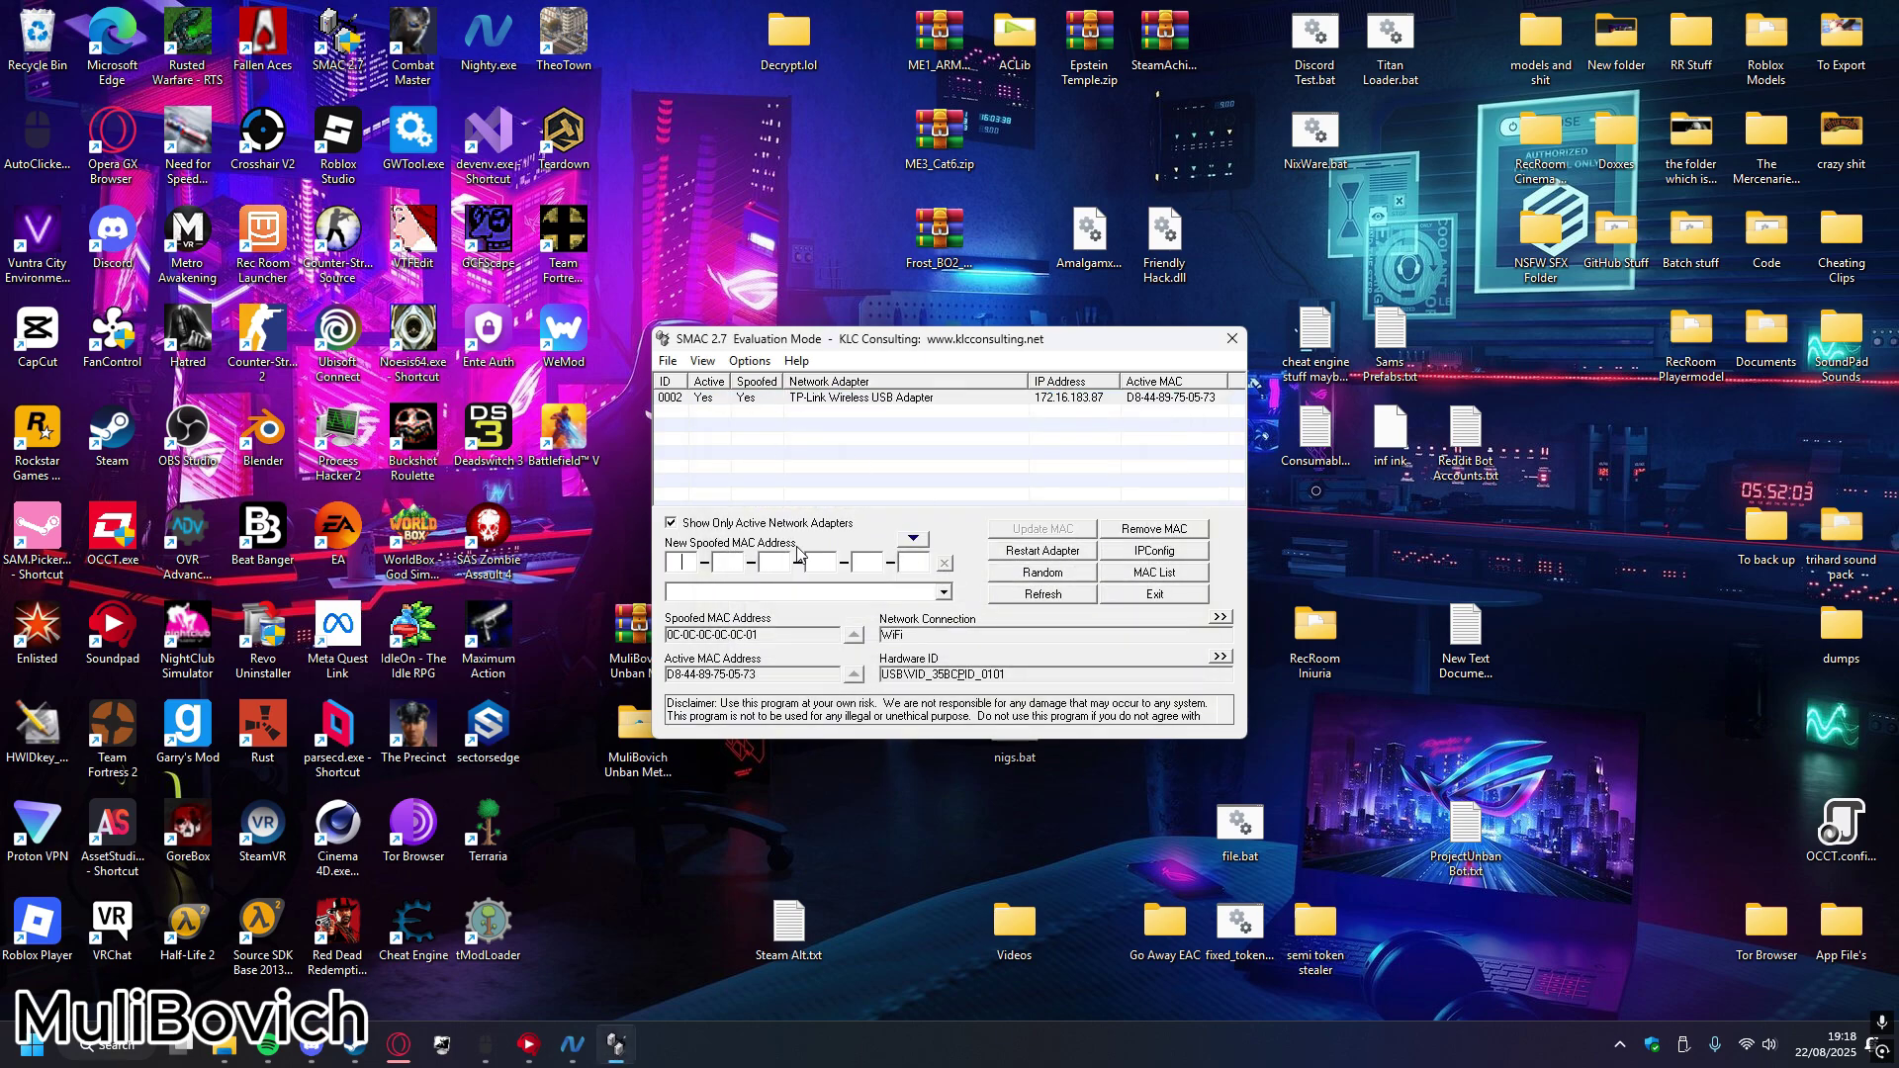
pyautogui.click(1043, 572)
pyautogui.click(1042, 529)
pyautogui.click(1018, 589)
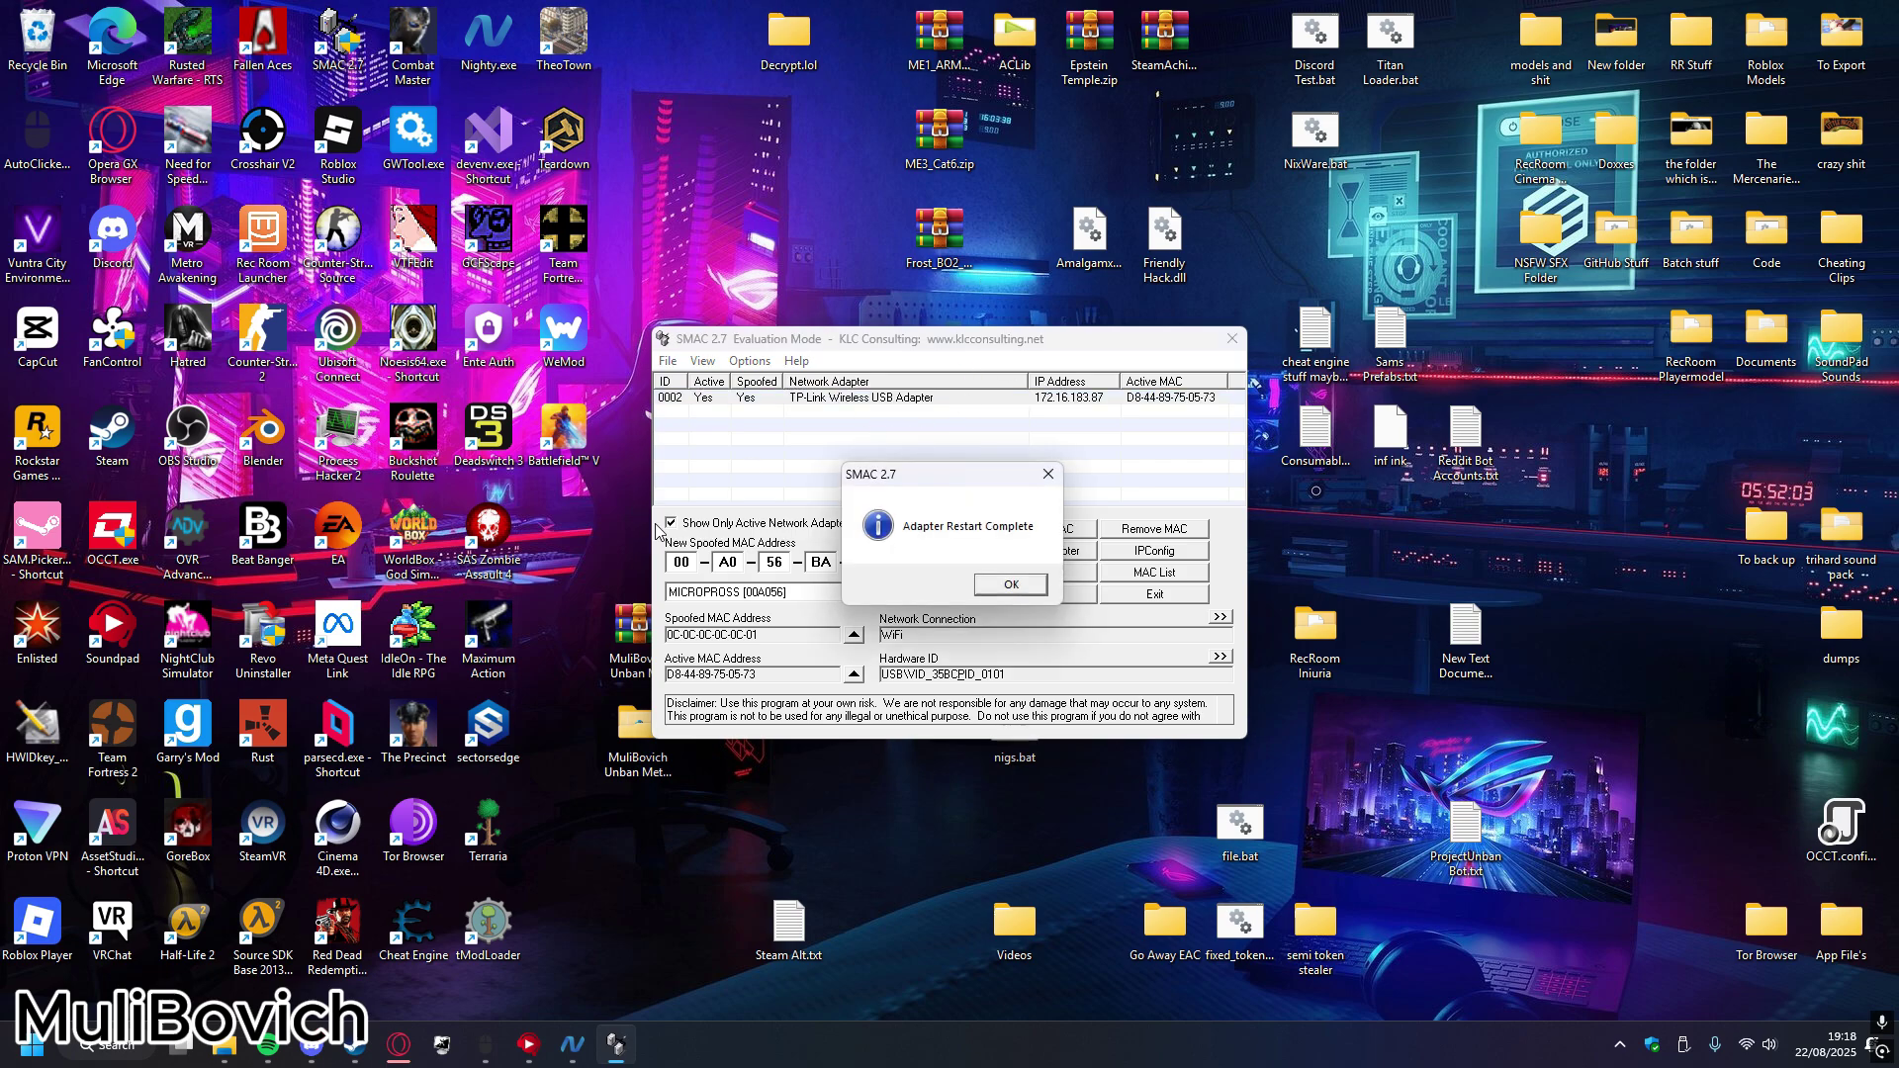
pyautogui.click(1013, 588)
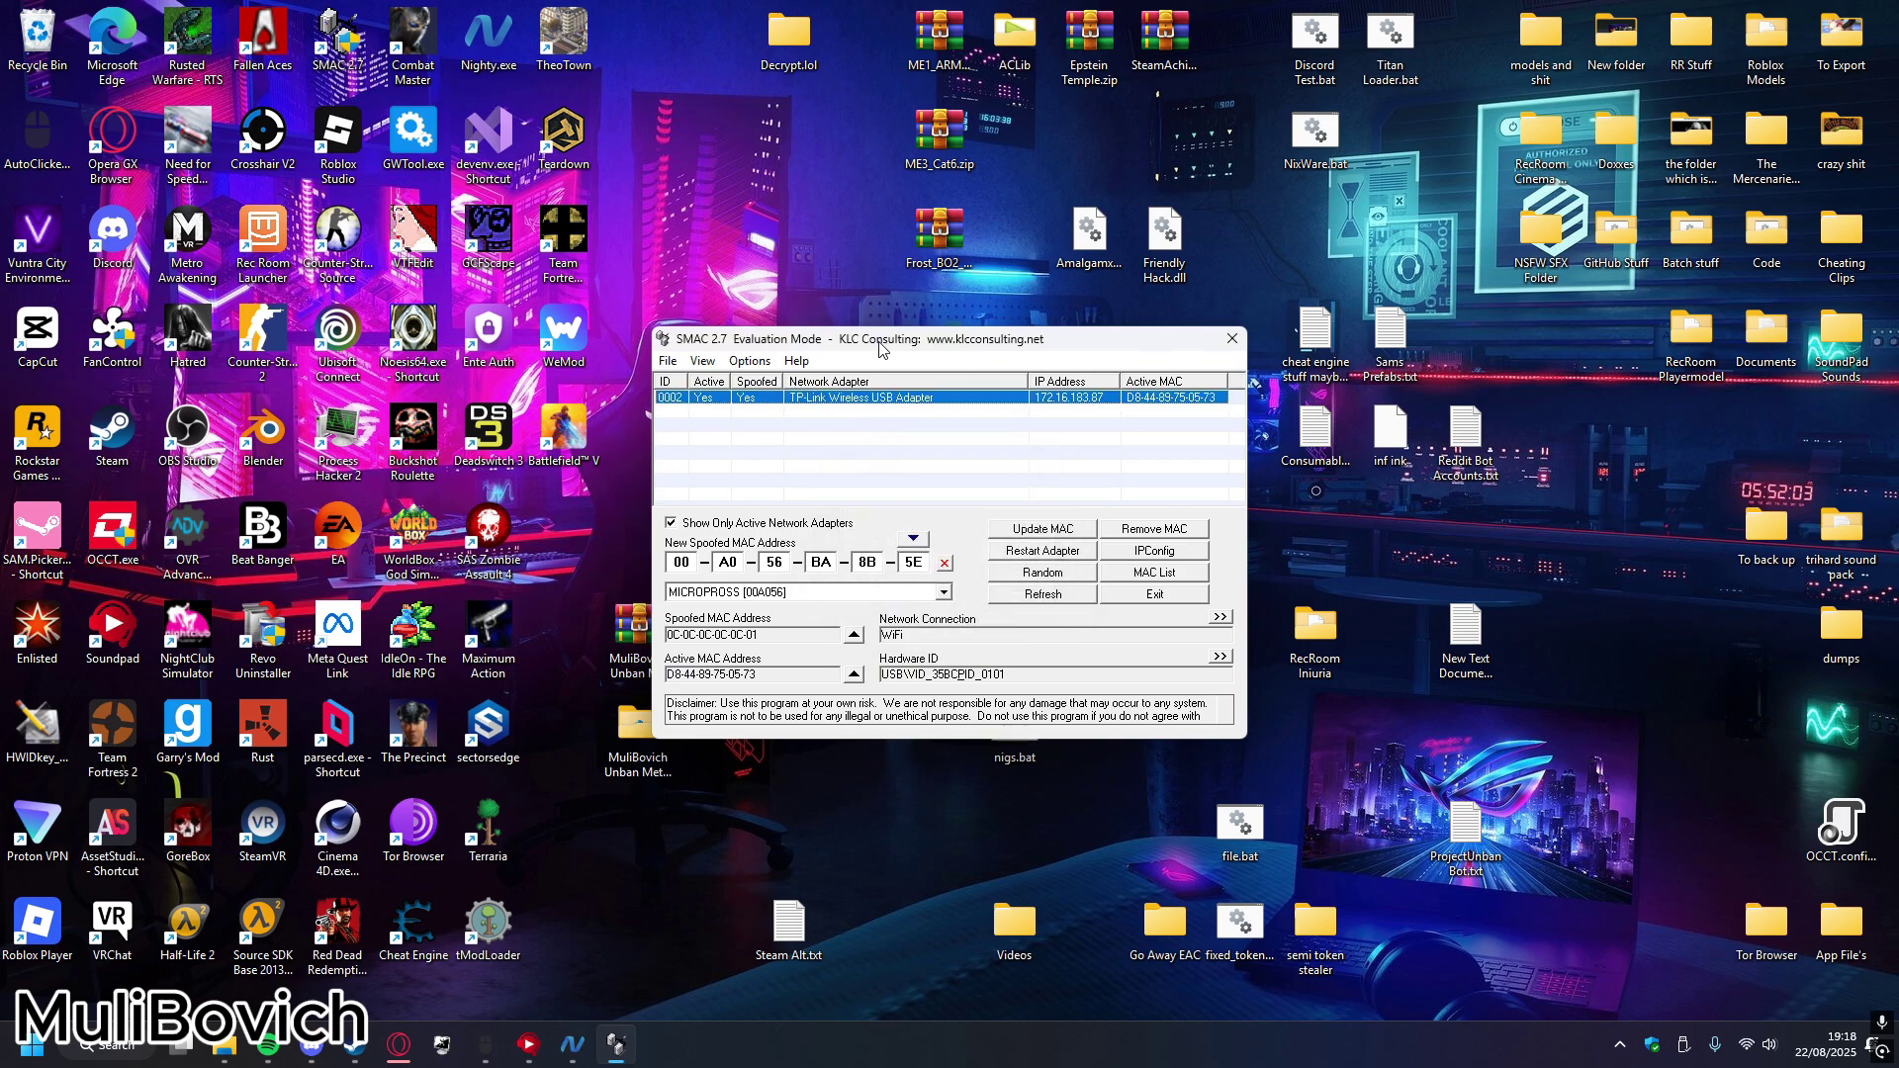
pyautogui.click(1154, 593)
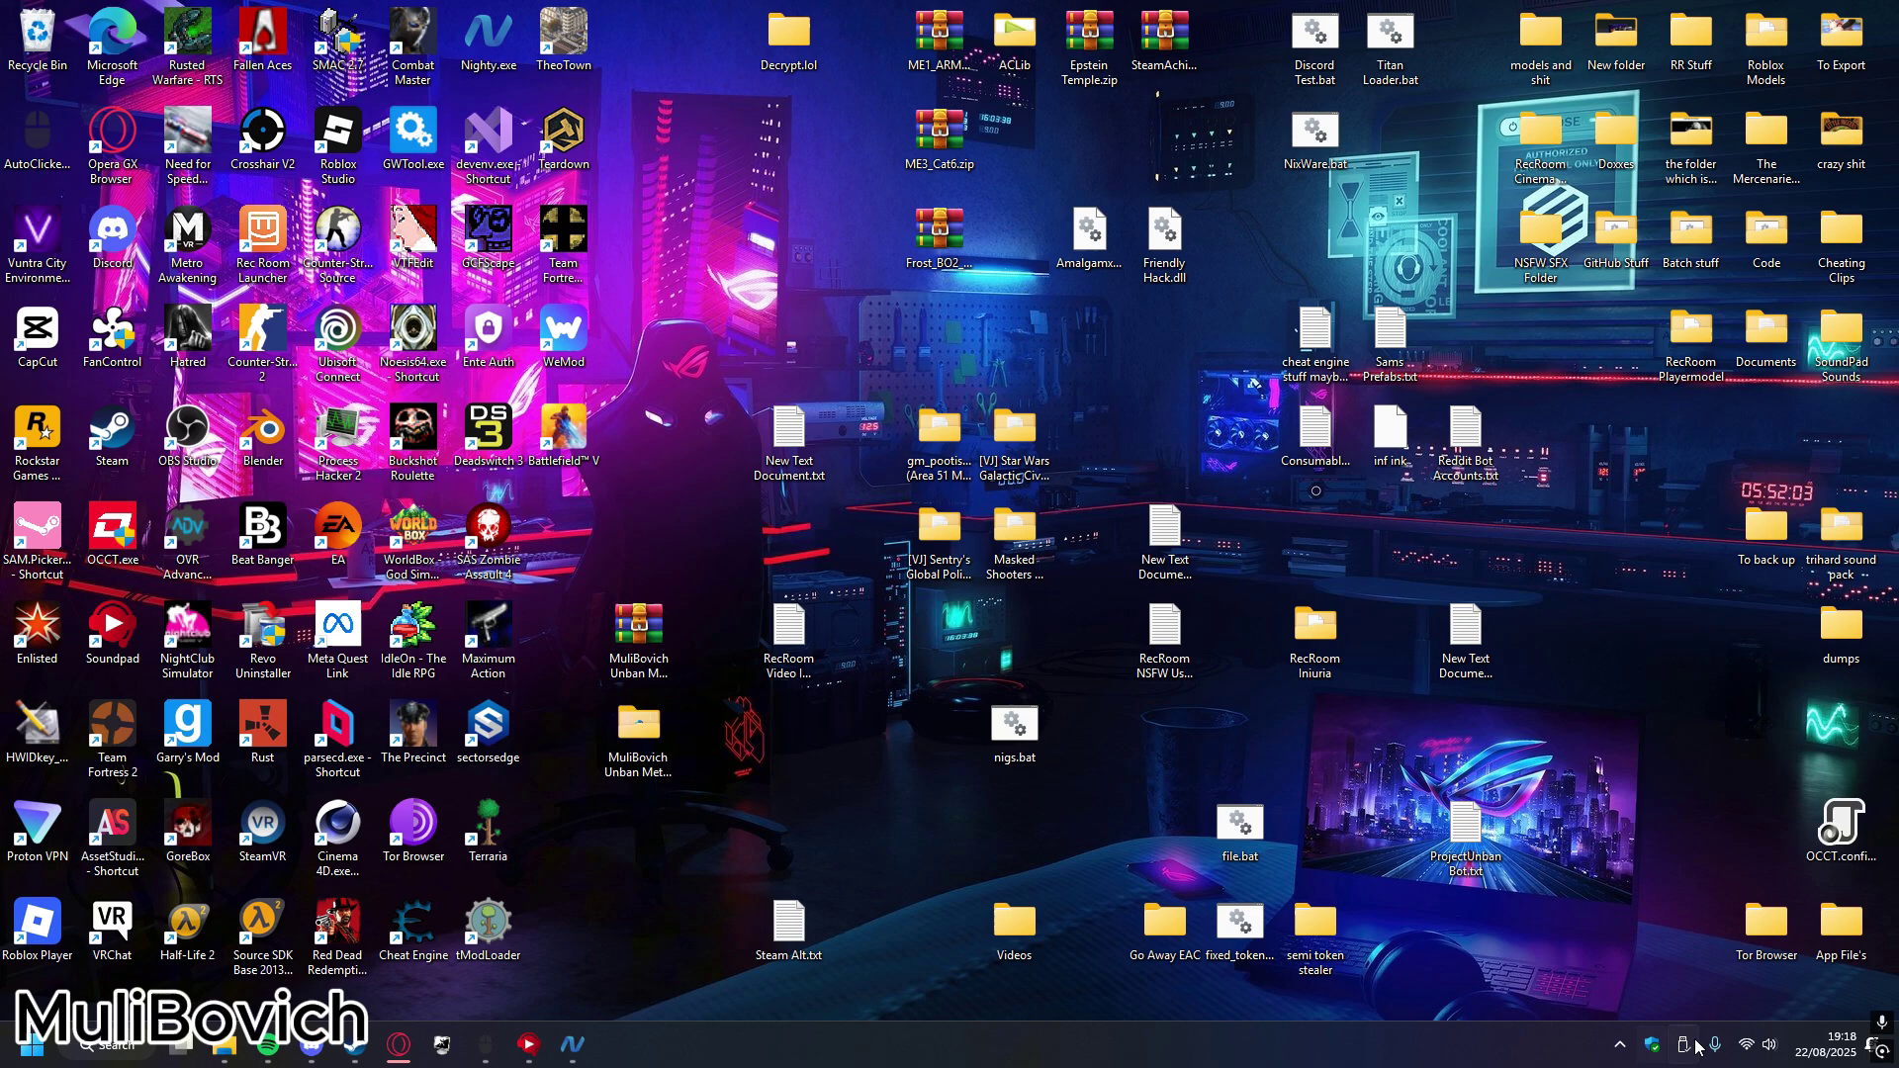
pyautogui.click(1619, 1044)
# Run System X.exe as administrator from the unban folder and show its hardware ID options
pyautogui.doubleClick(638, 727)
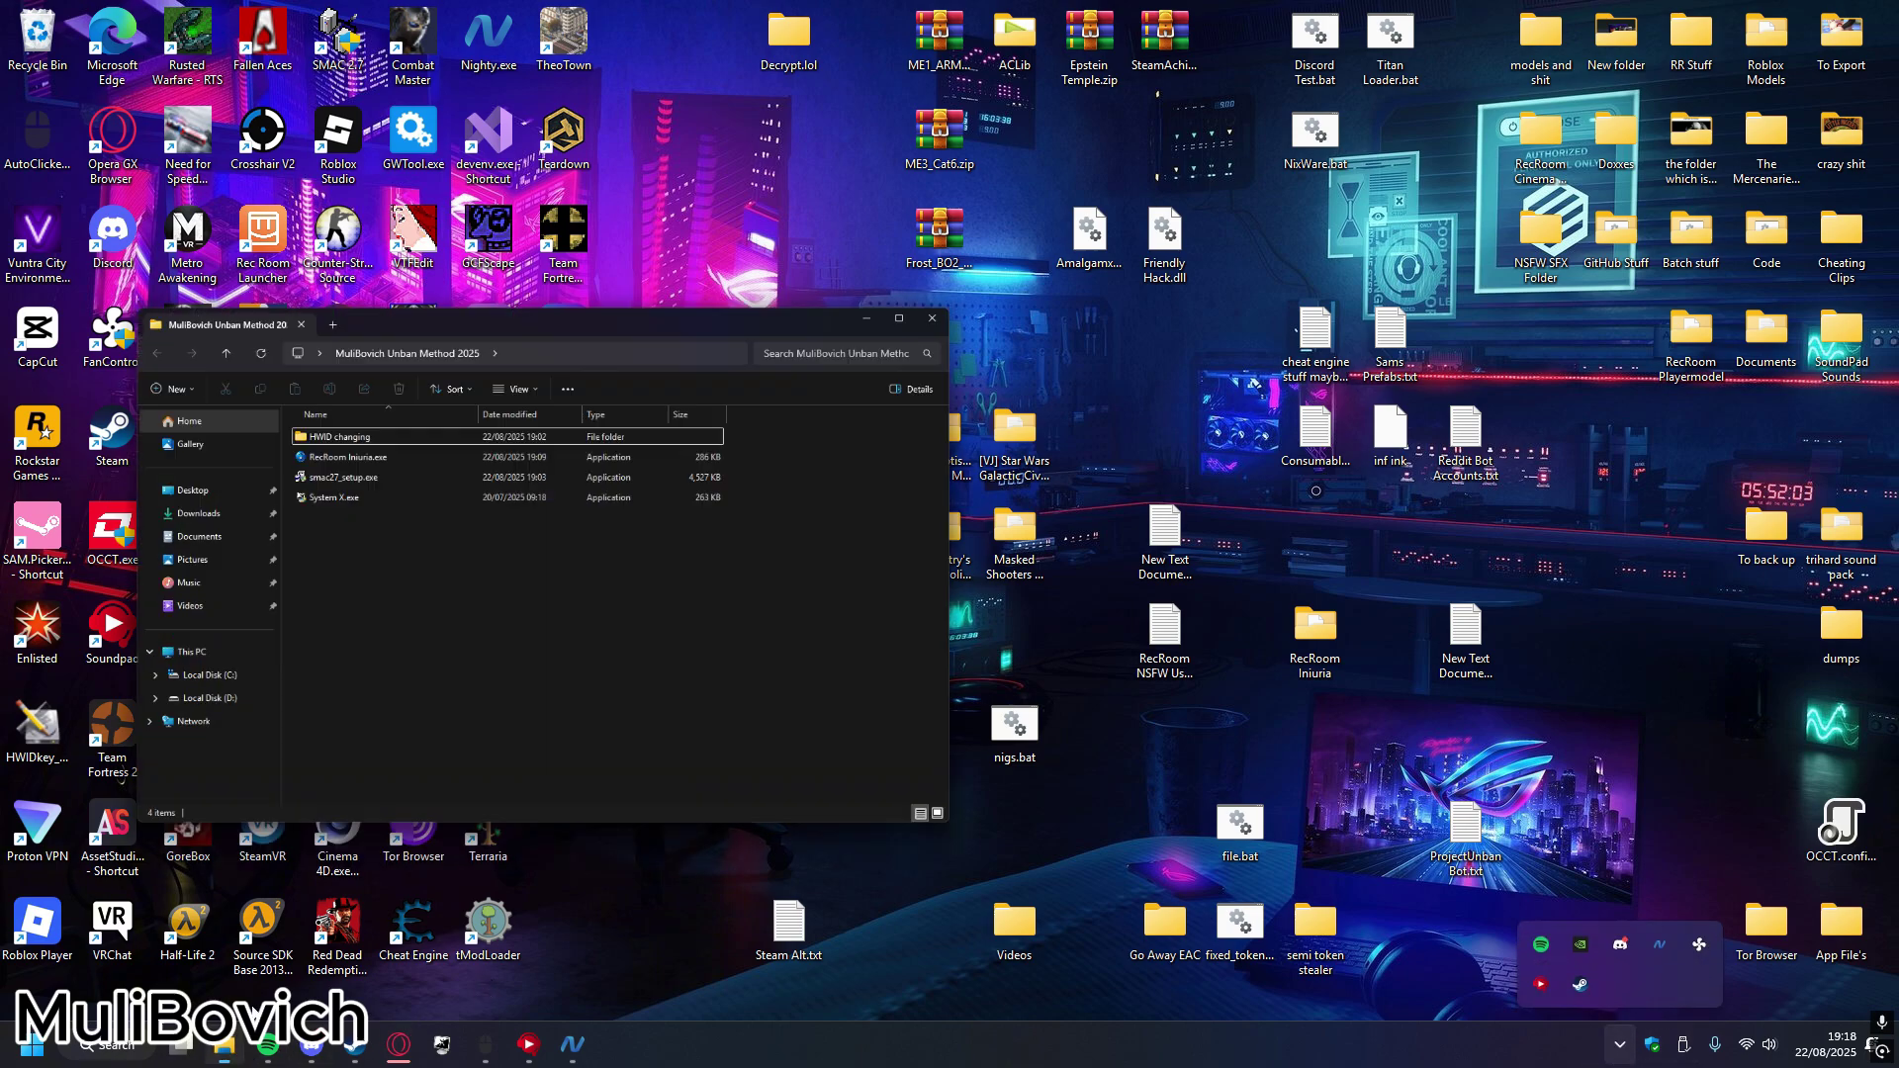
pyautogui.rightClick(400, 314)
pyautogui.click(376, 305)
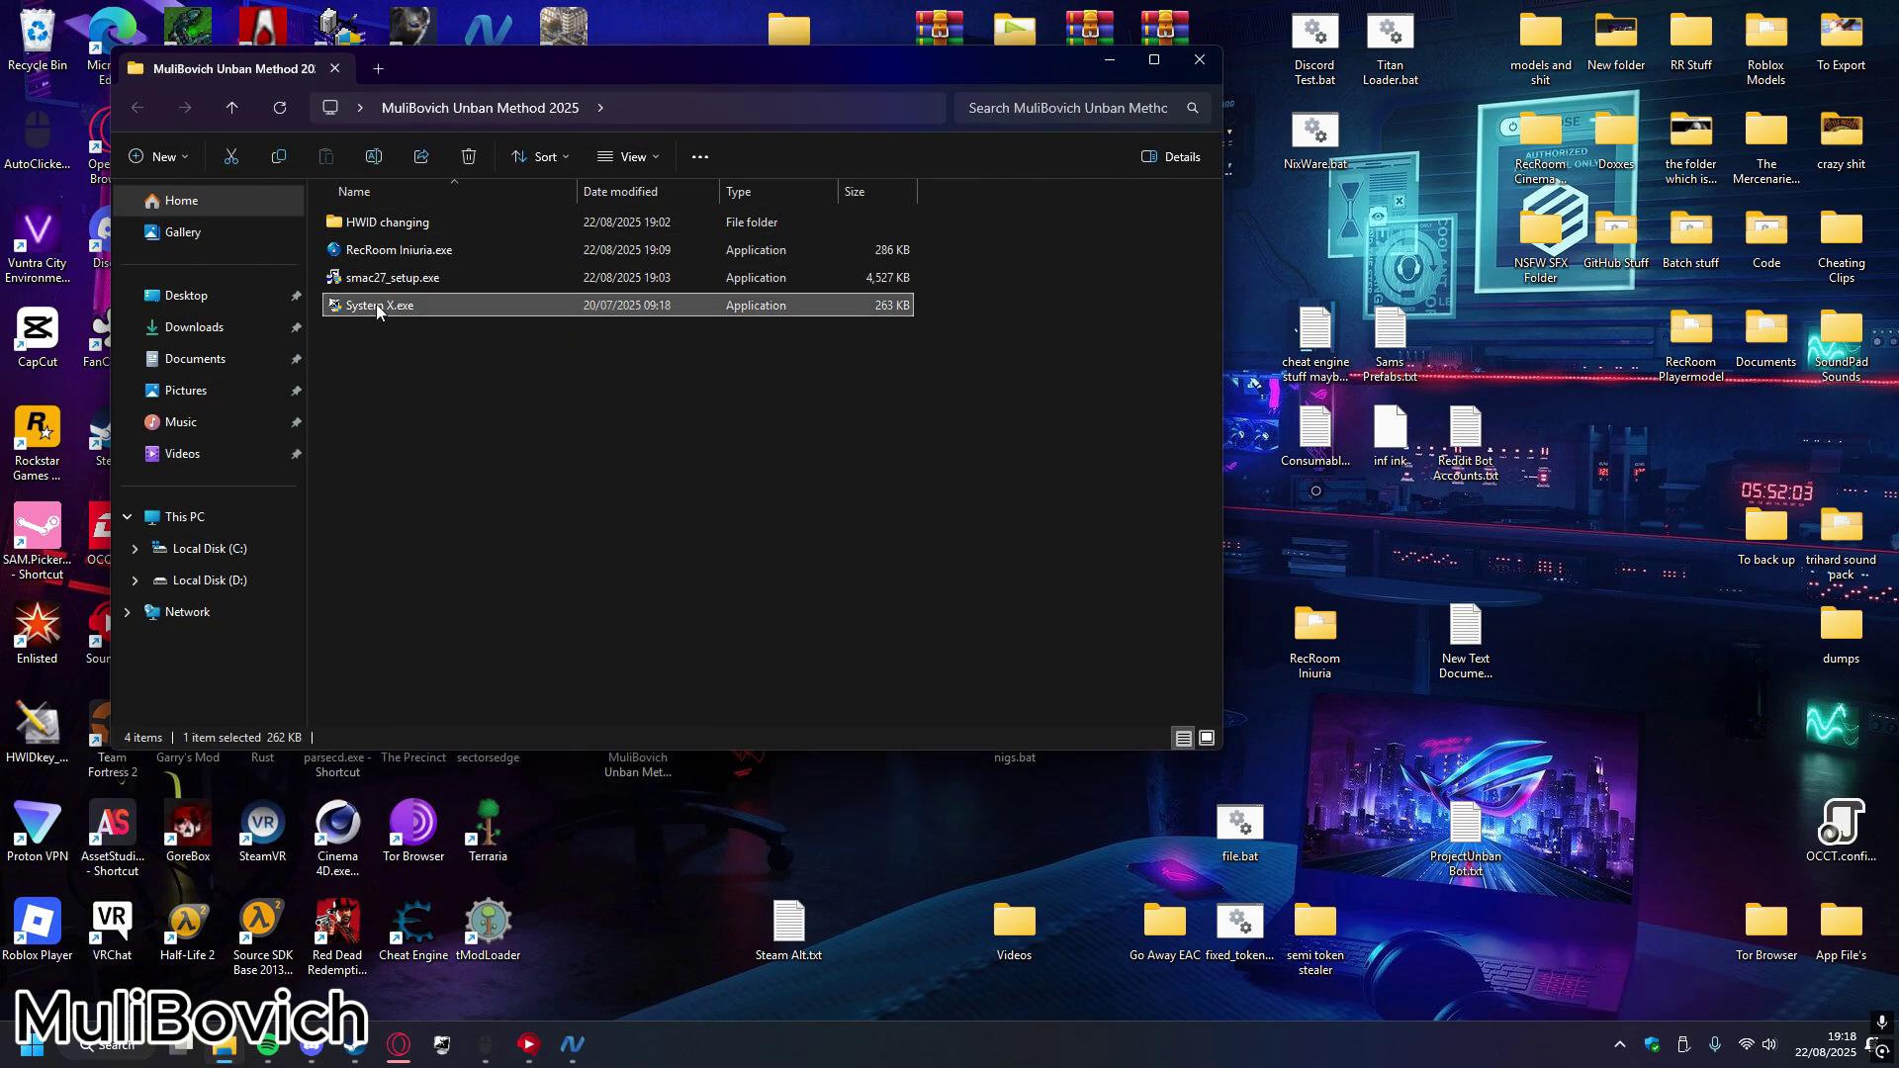
pyautogui.doubleClick(375, 304)
pyautogui.click(992, 693)
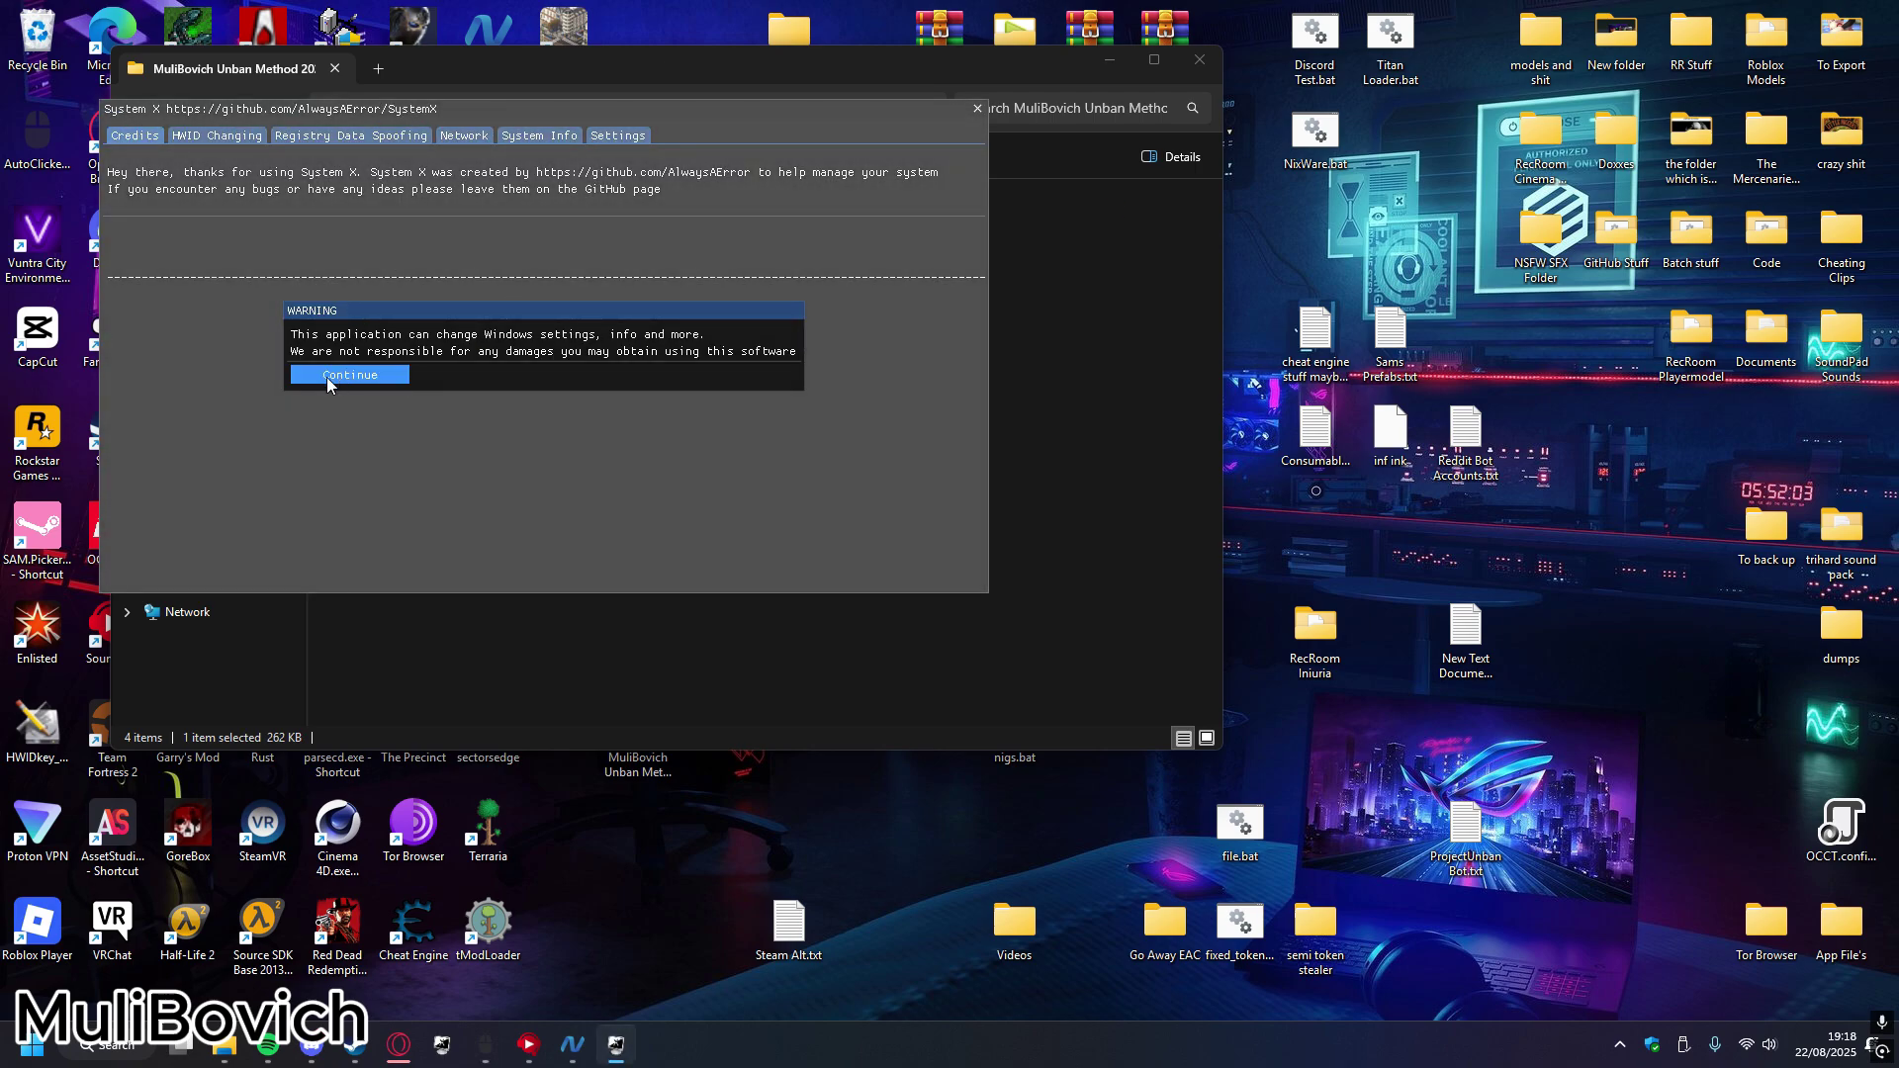
pyautogui.click(326, 377)
pyautogui.click(213, 136)
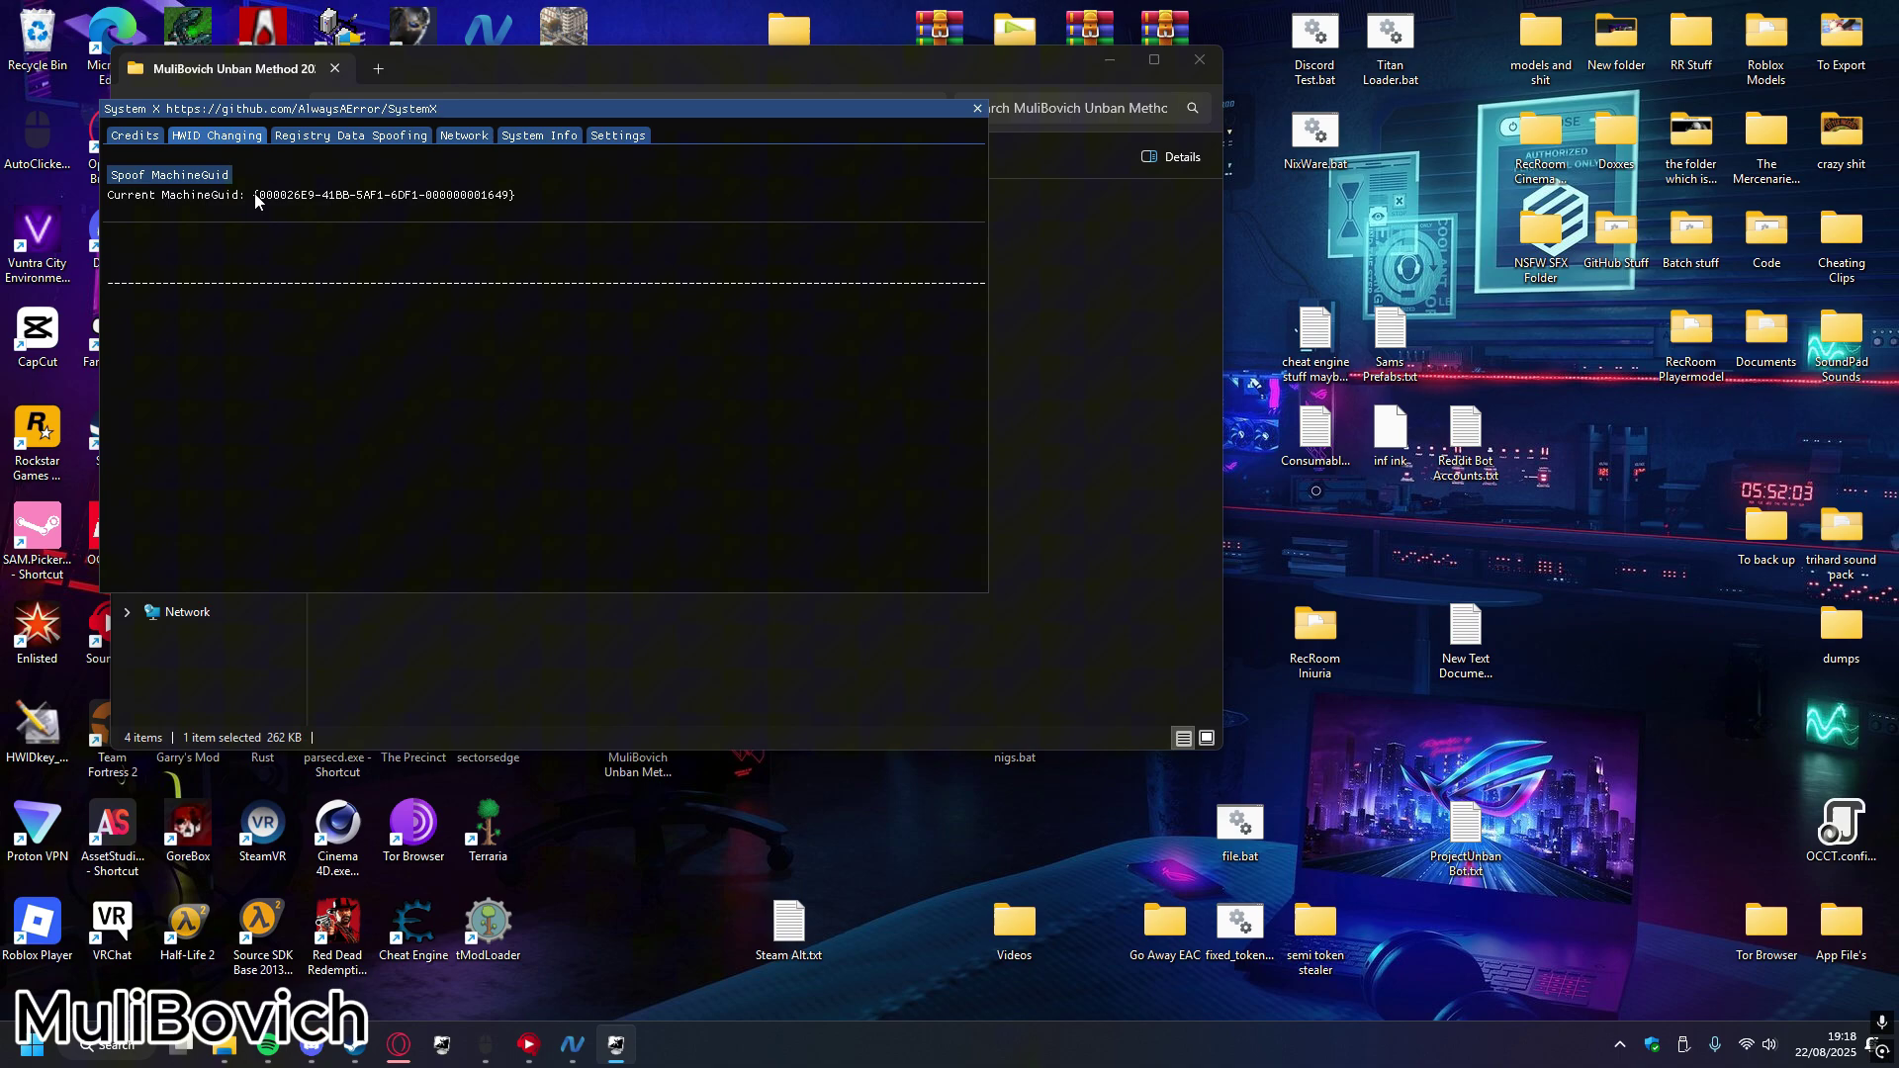
# Generate a random PC name in System X's registry data spoofing options
pyautogui.moveTo(419, 103); pyautogui.dragTo(569, 118)
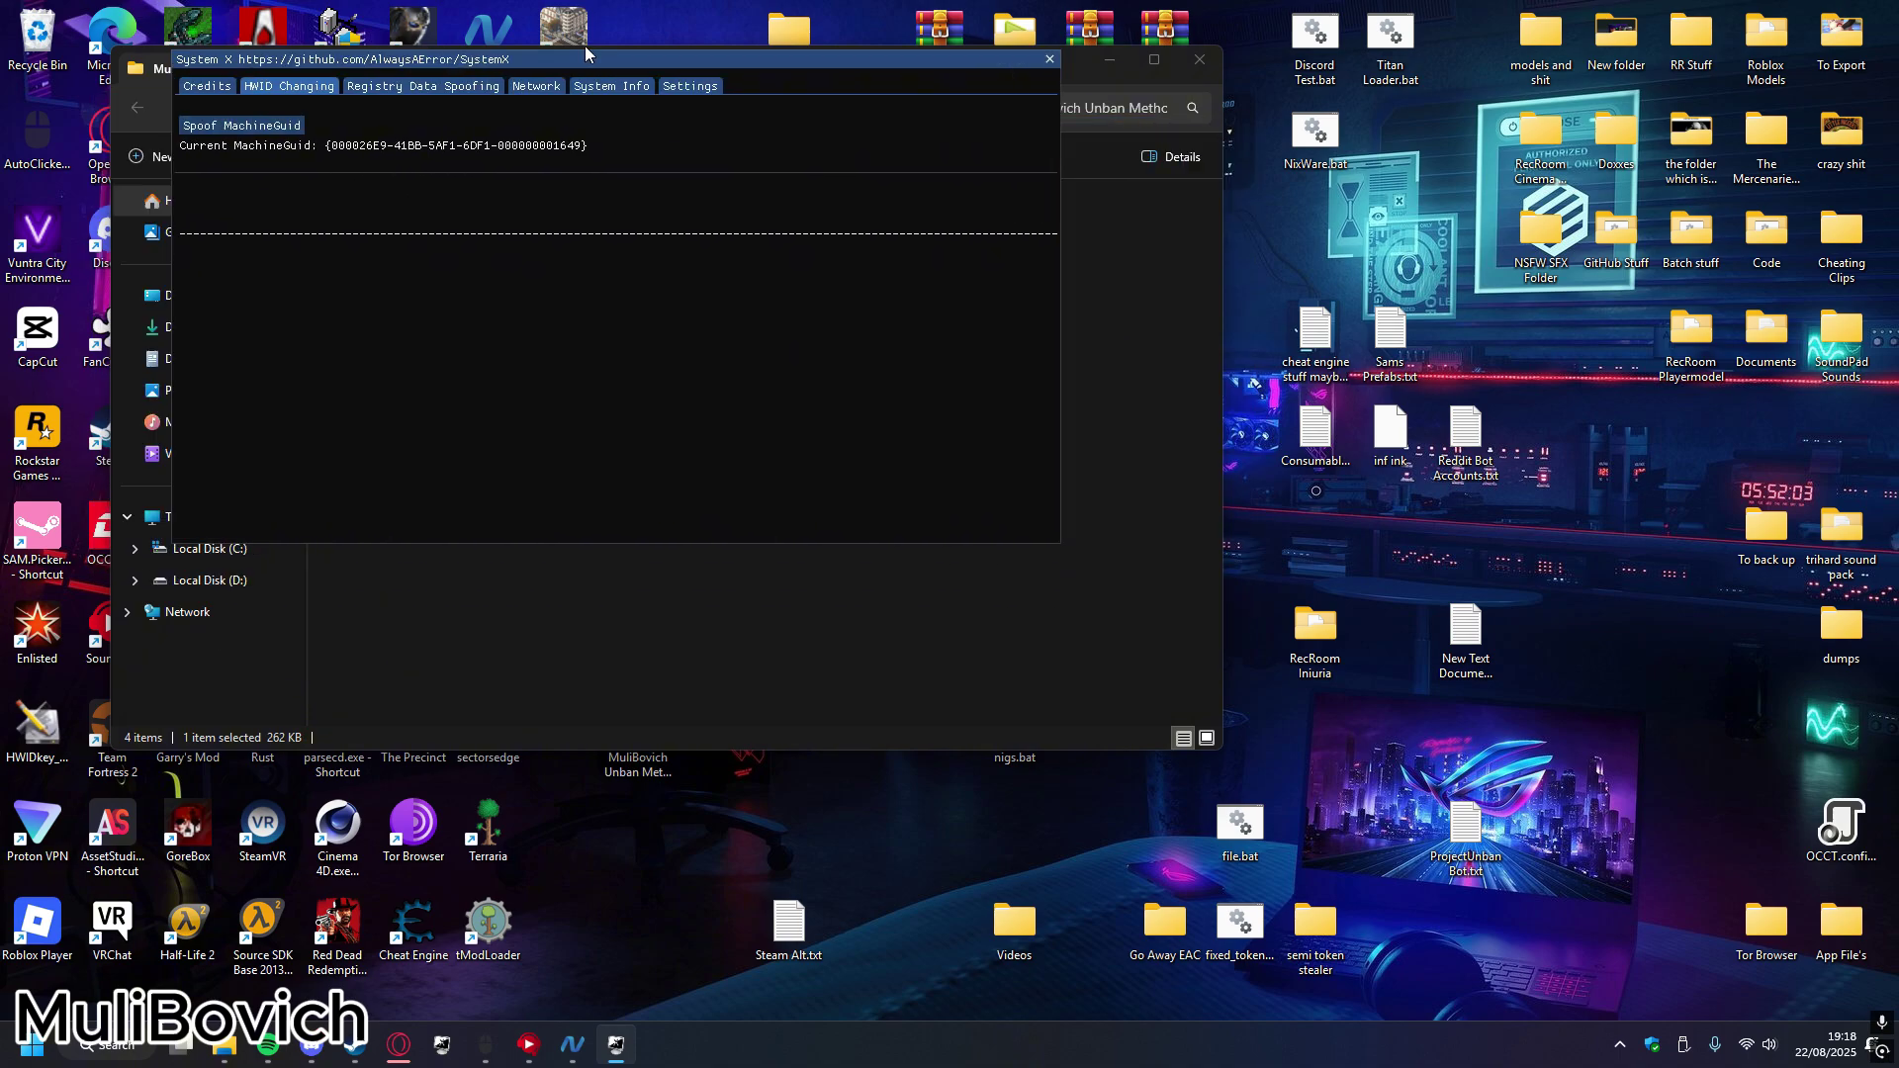
pyautogui.click(487, 154)
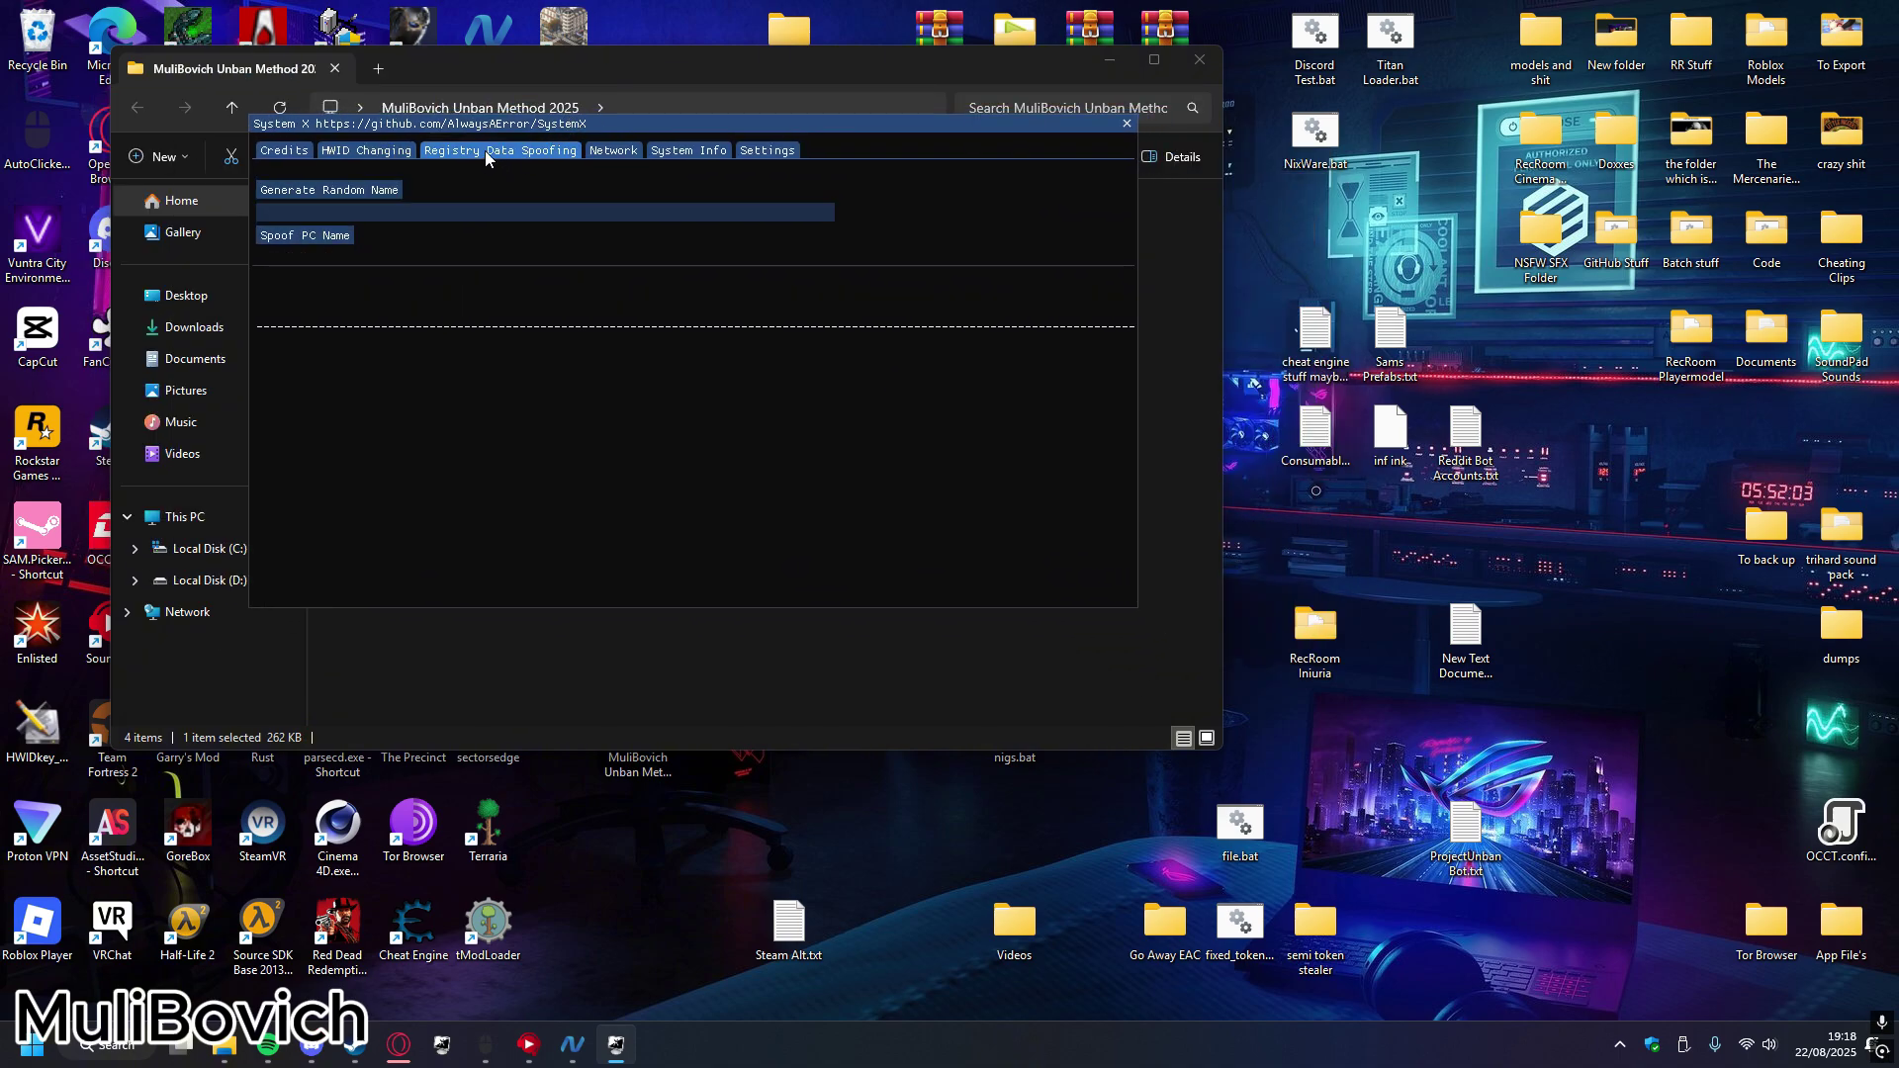
pyautogui.click(333, 189)
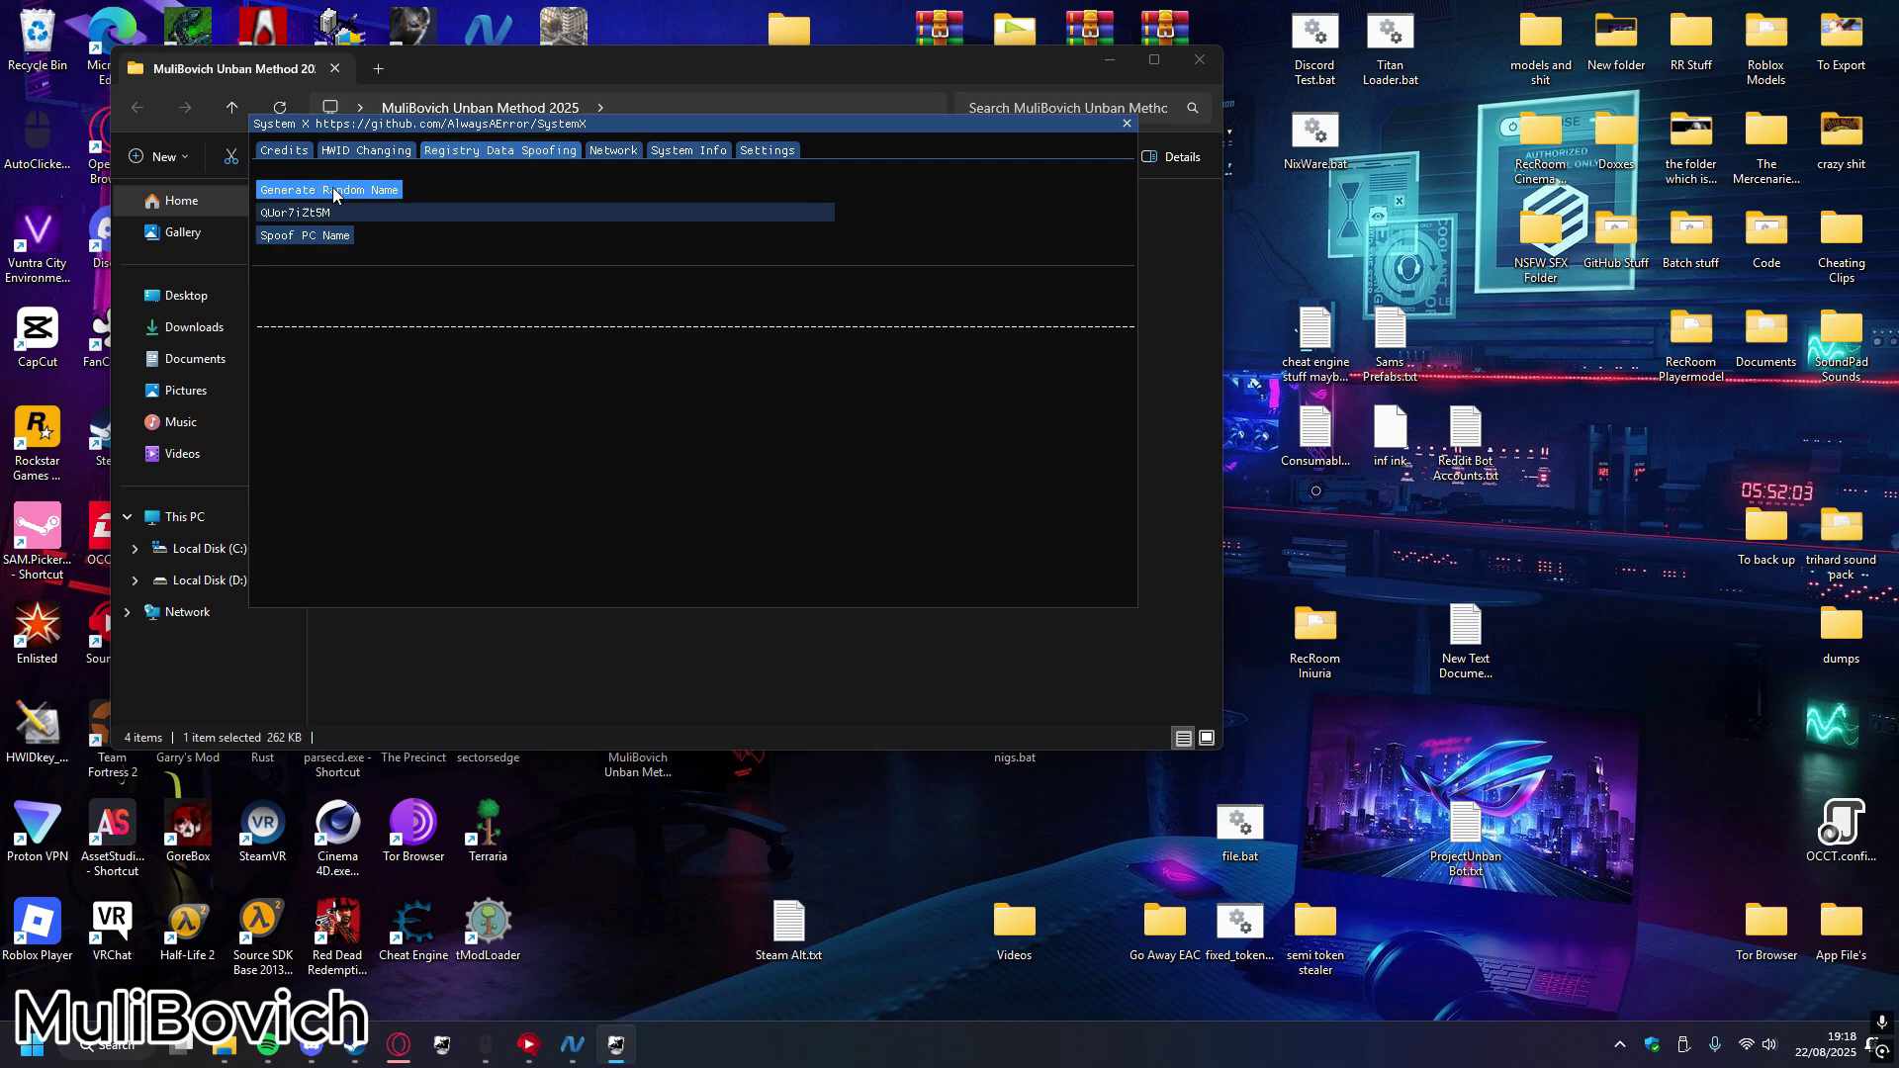
pyautogui.click(321, 183)
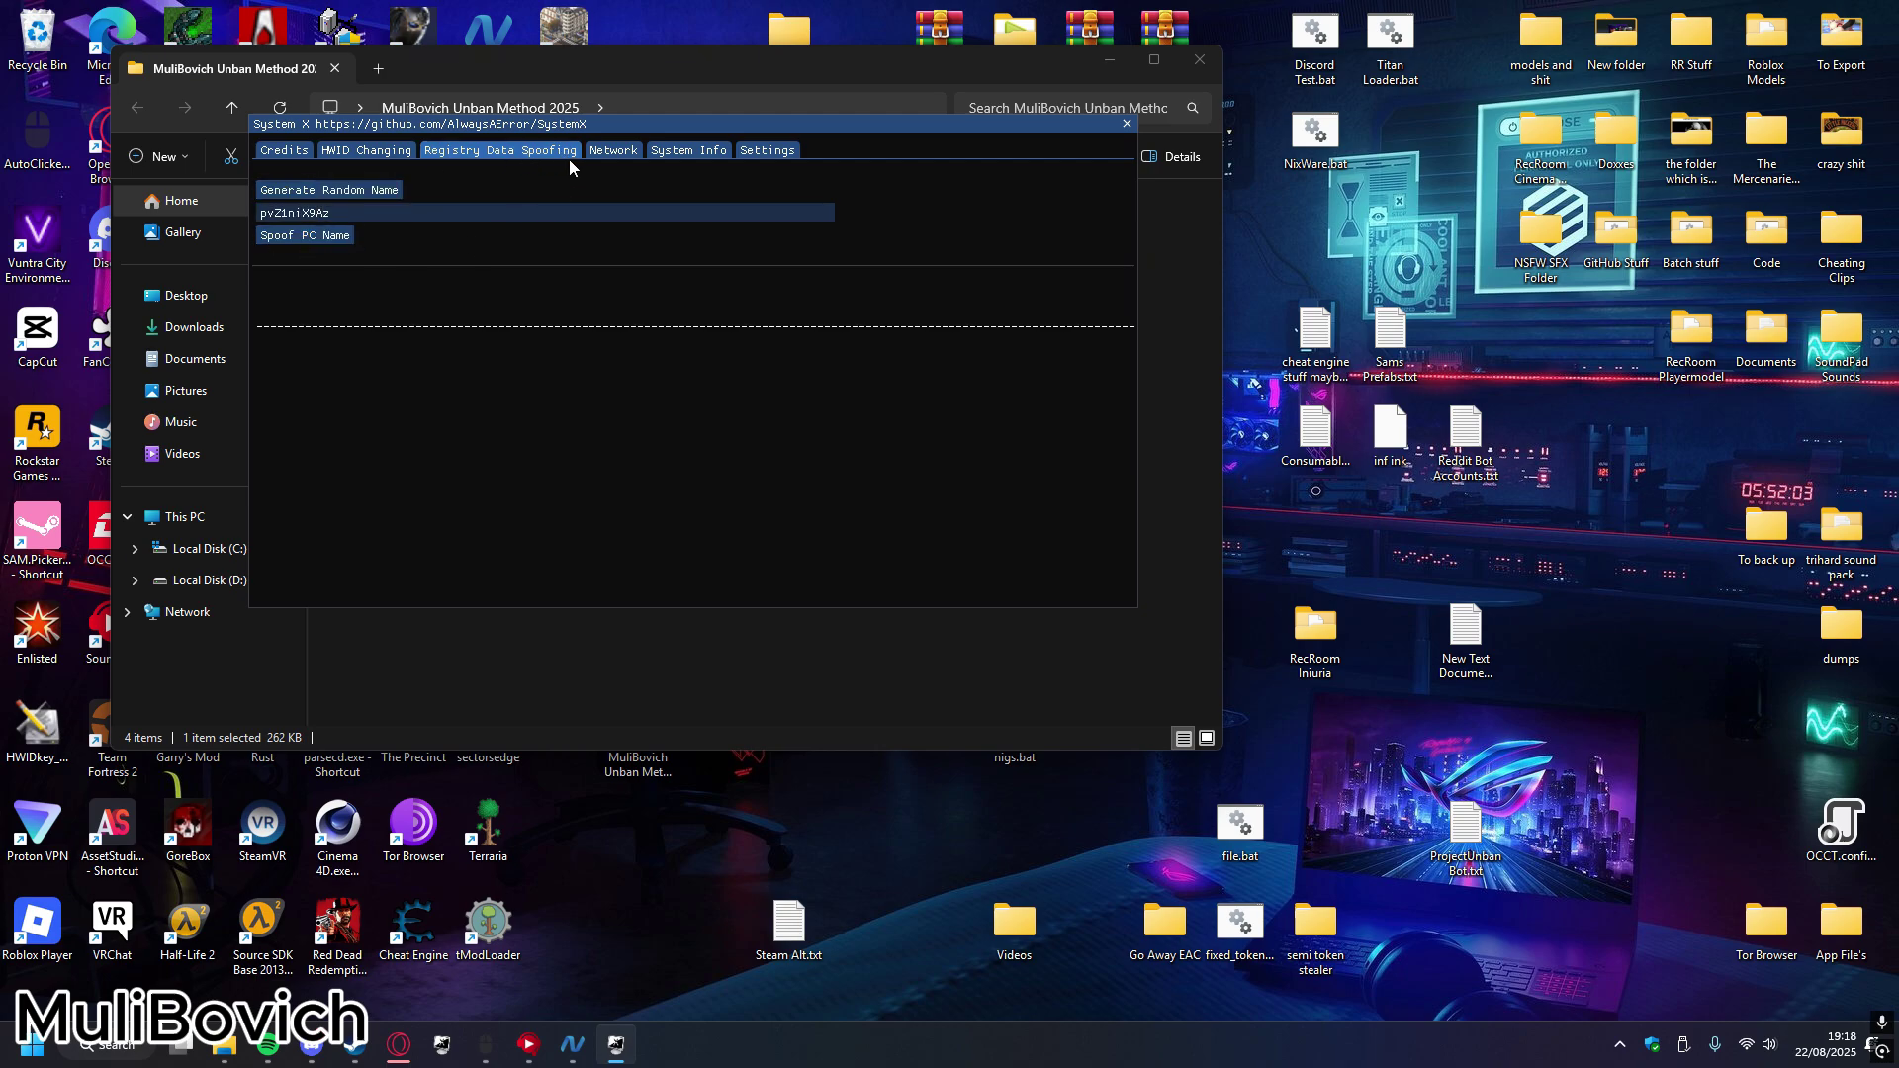
# Run System X's full network spoof, dismiss the Spotify firewall prompt, and close System X
pyautogui.click(612, 150)
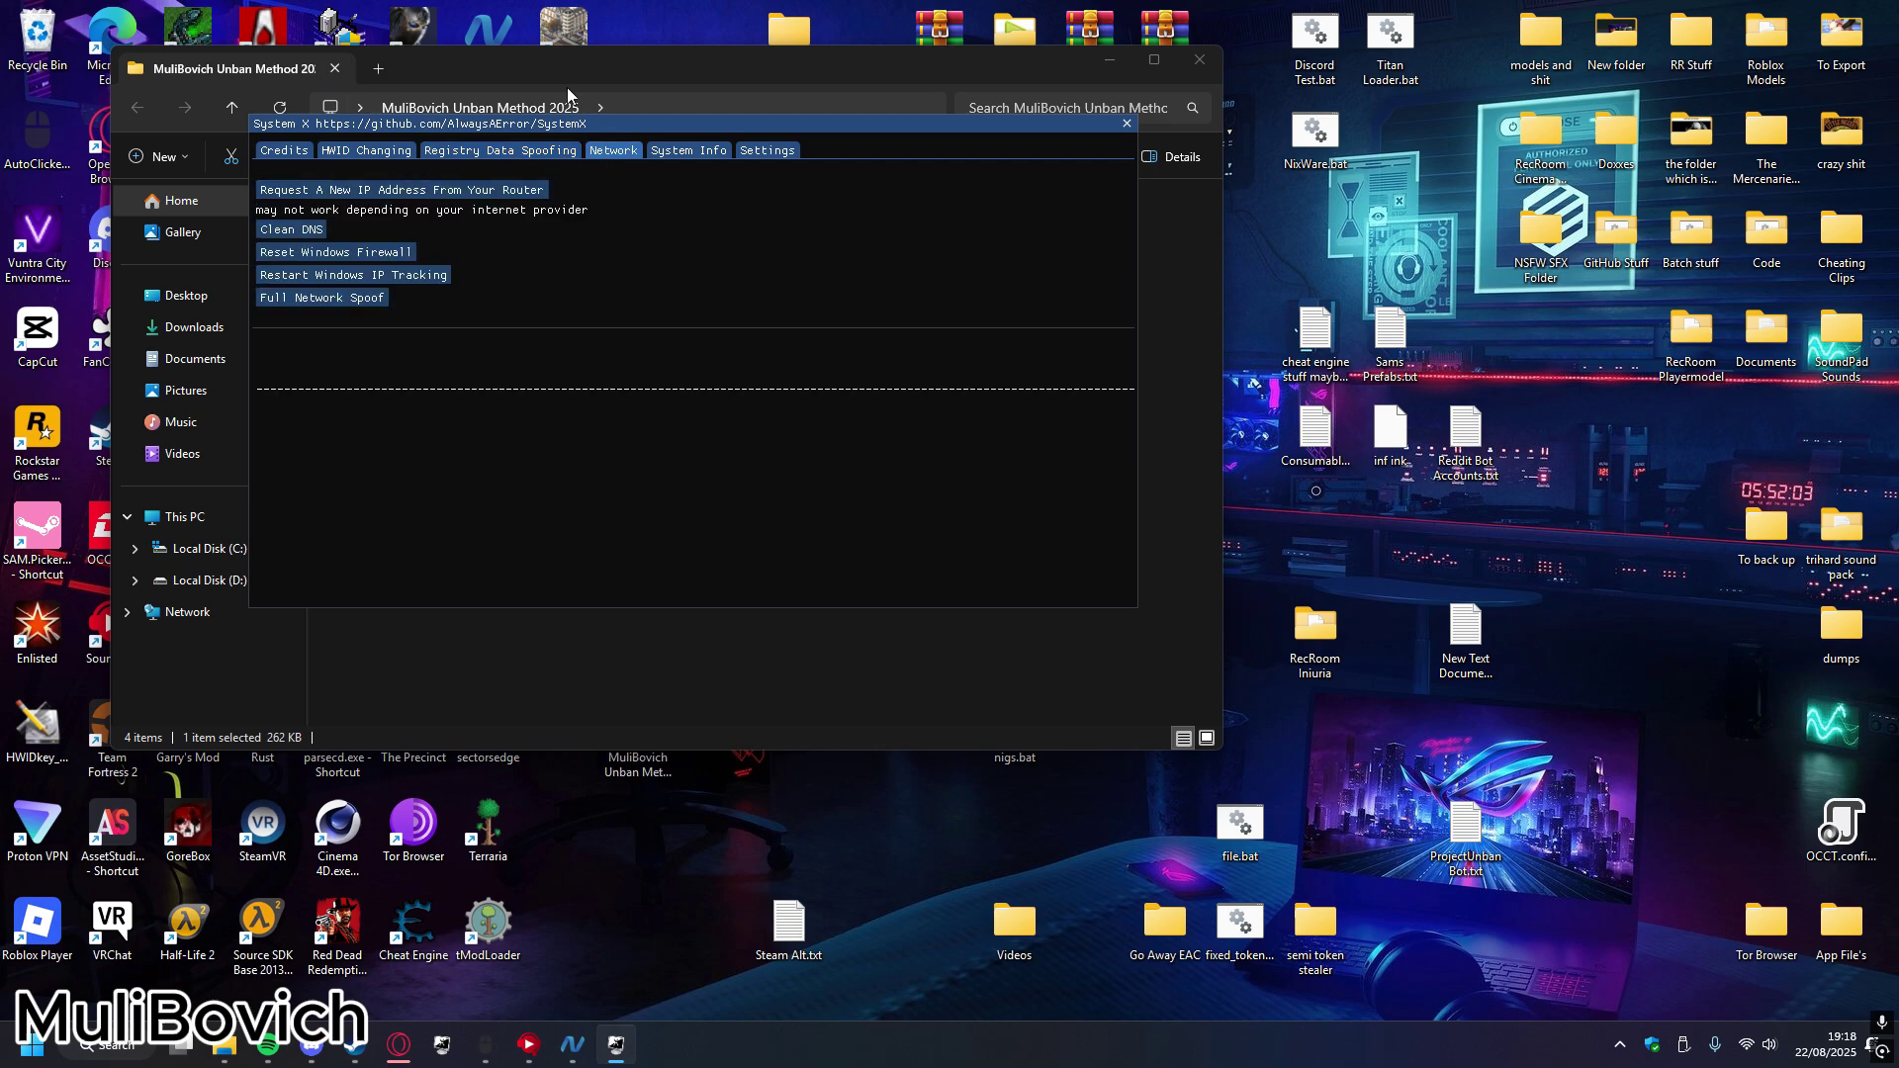
pyautogui.click(291, 297)
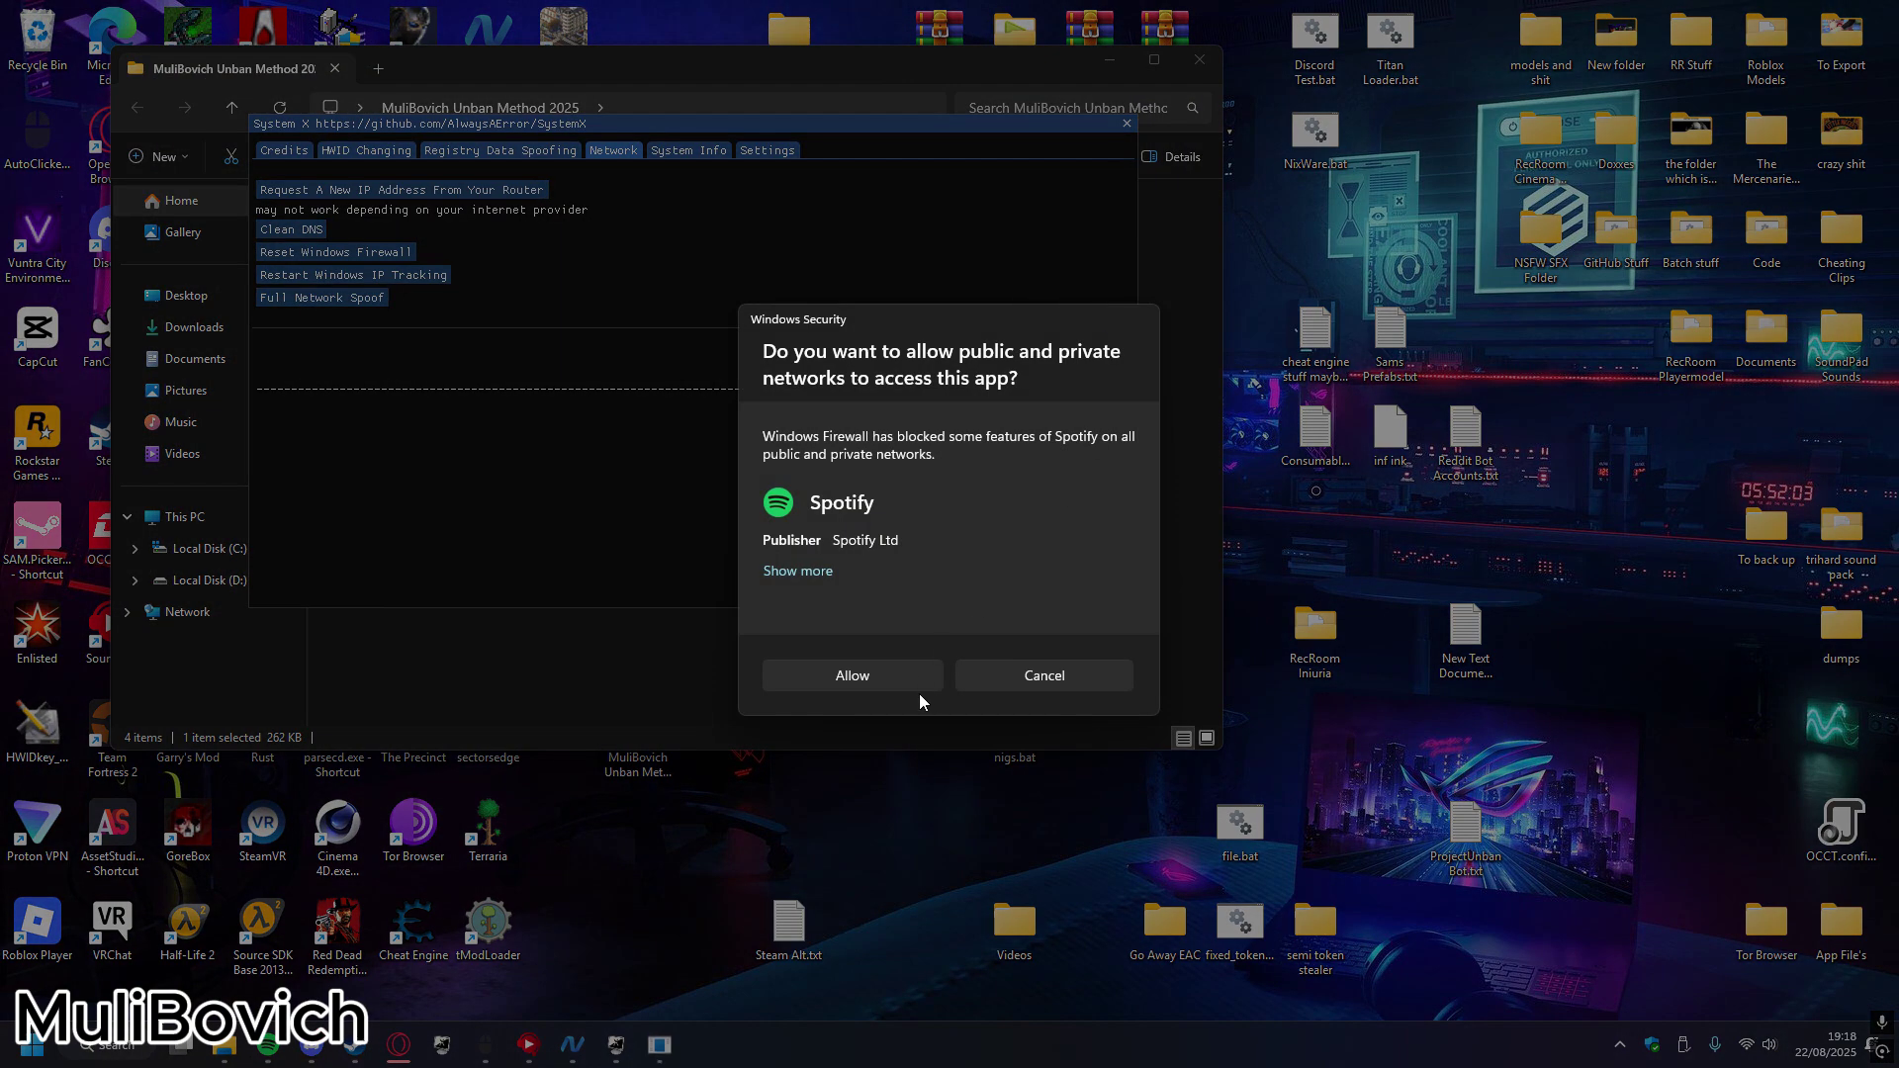
pyautogui.click(1015, 679)
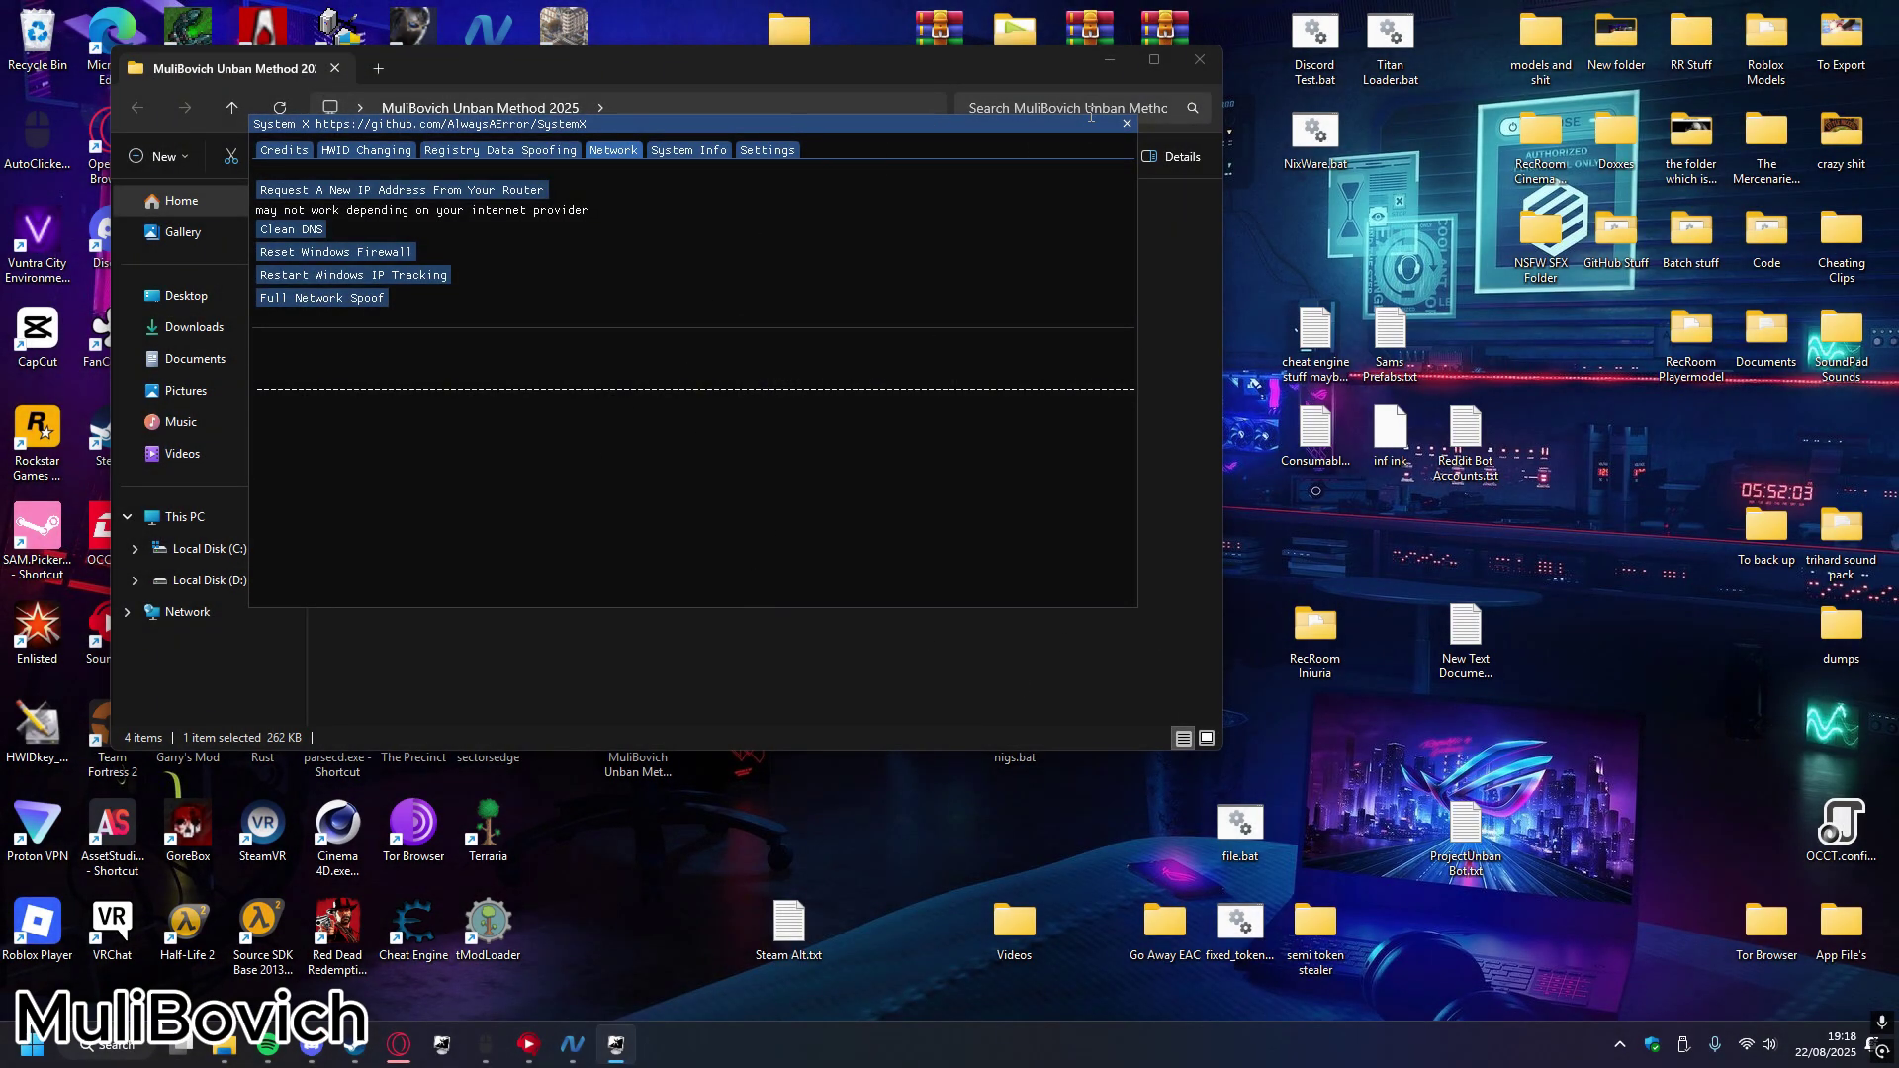
pyautogui.click(1123, 129)
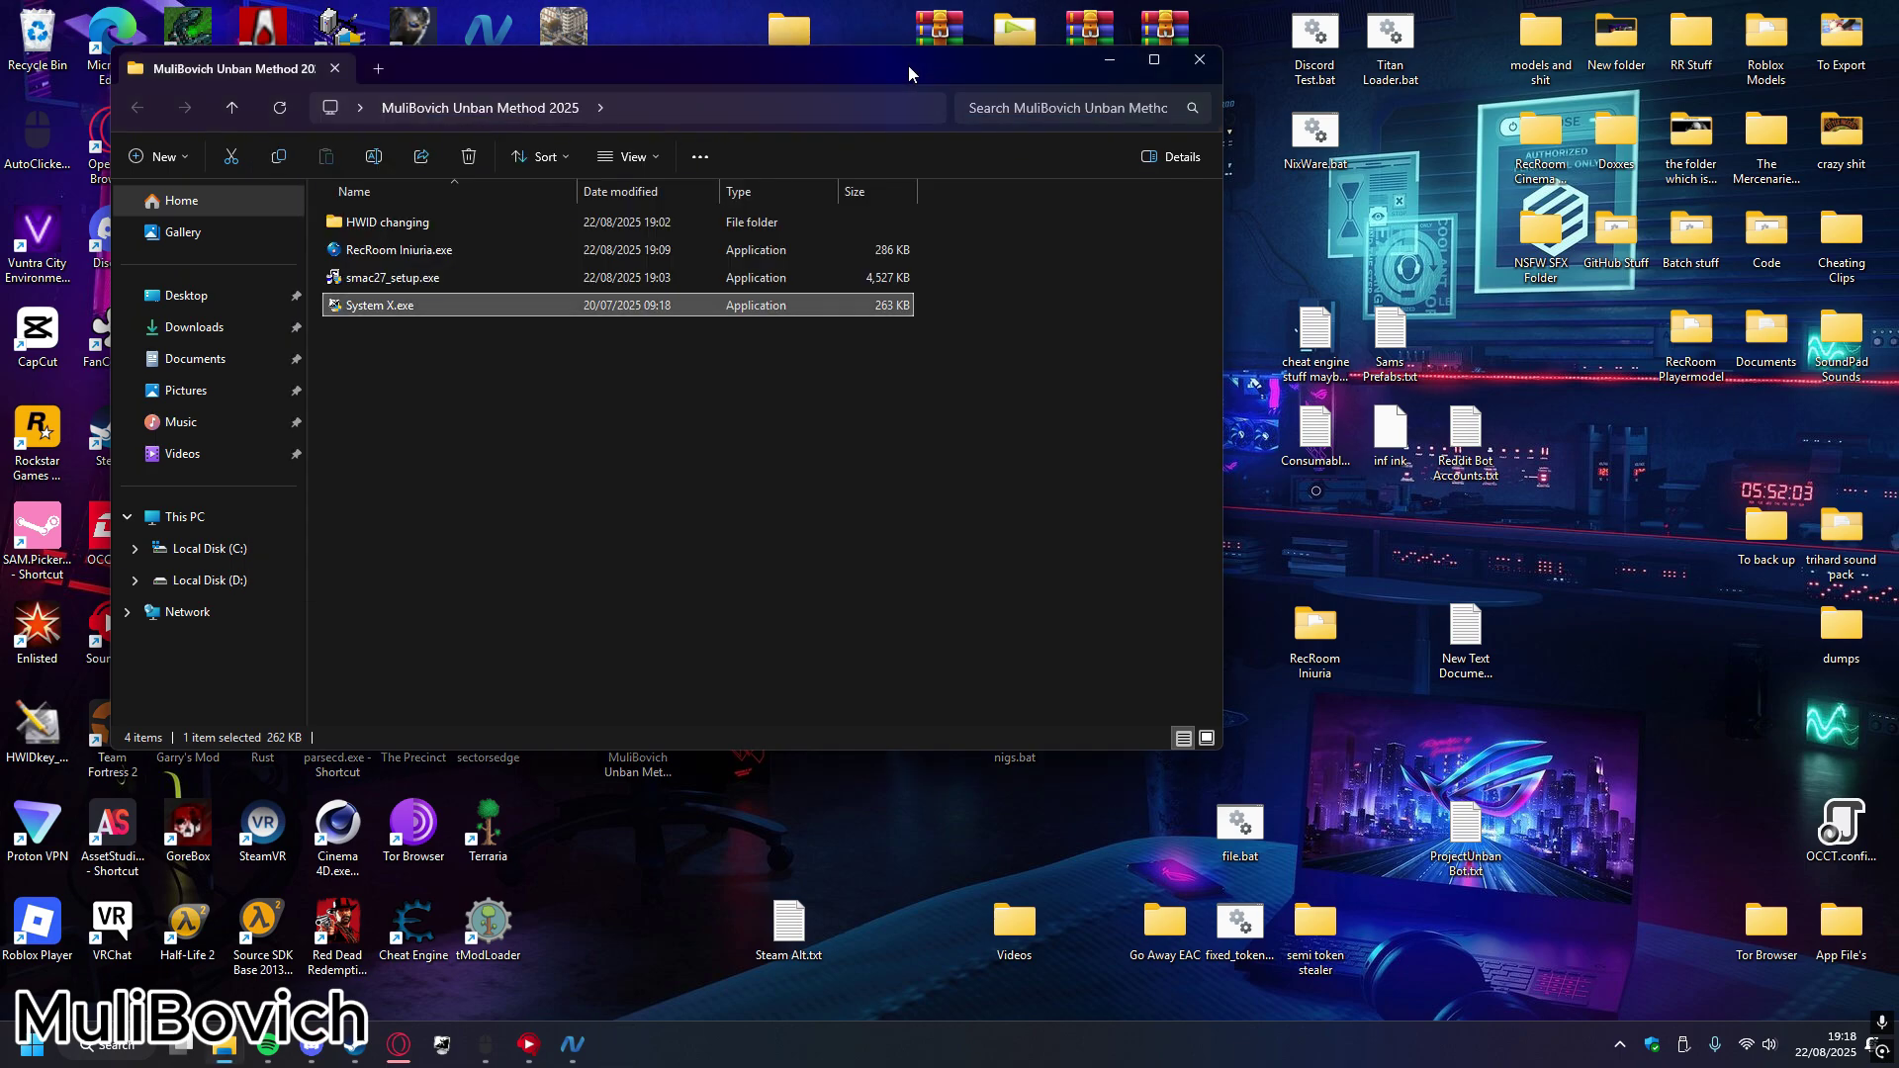
# Dismiss the firewall prompts and select RecRoom Iniuria.exe in the tools folder
pyautogui.click(1076, 678)
pyautogui.moveTo(773, 68); pyautogui.dragTo(998, 223)
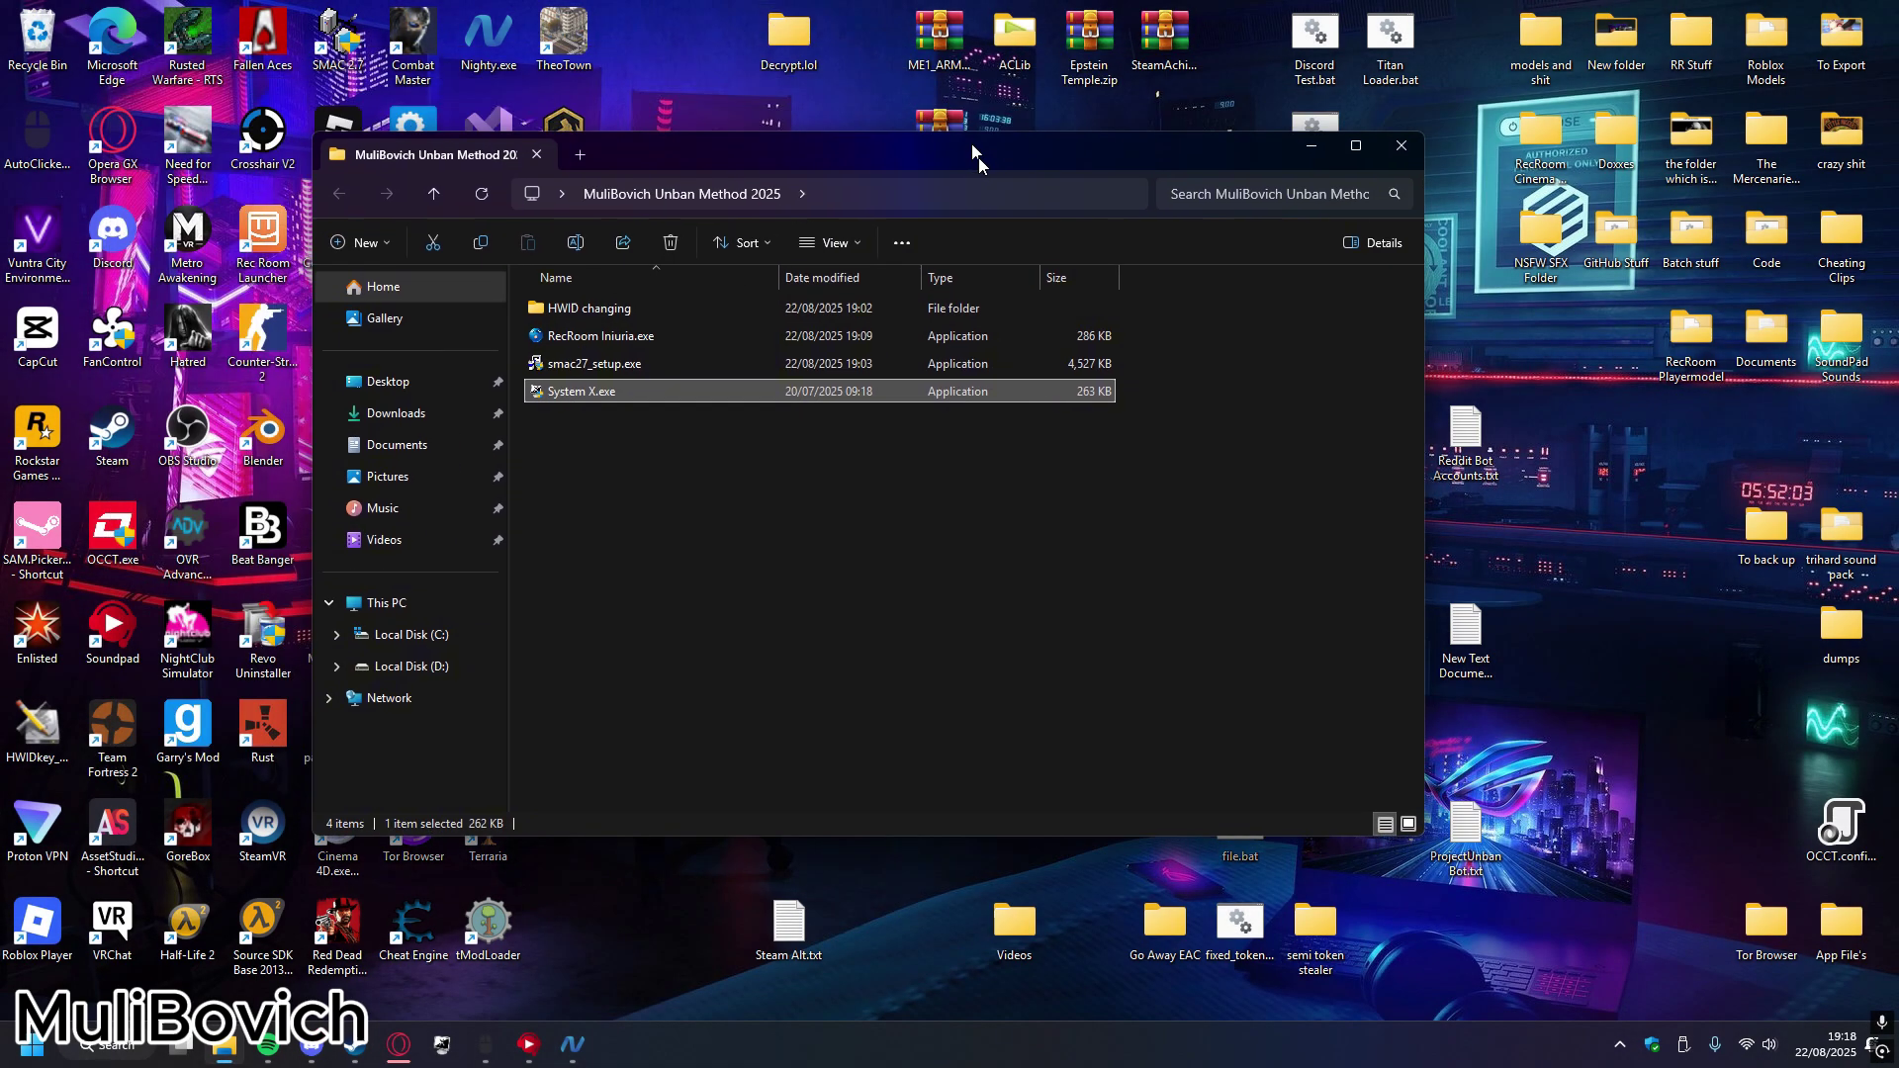
pyautogui.click(690, 414)
pyautogui.rightClick(725, 415)
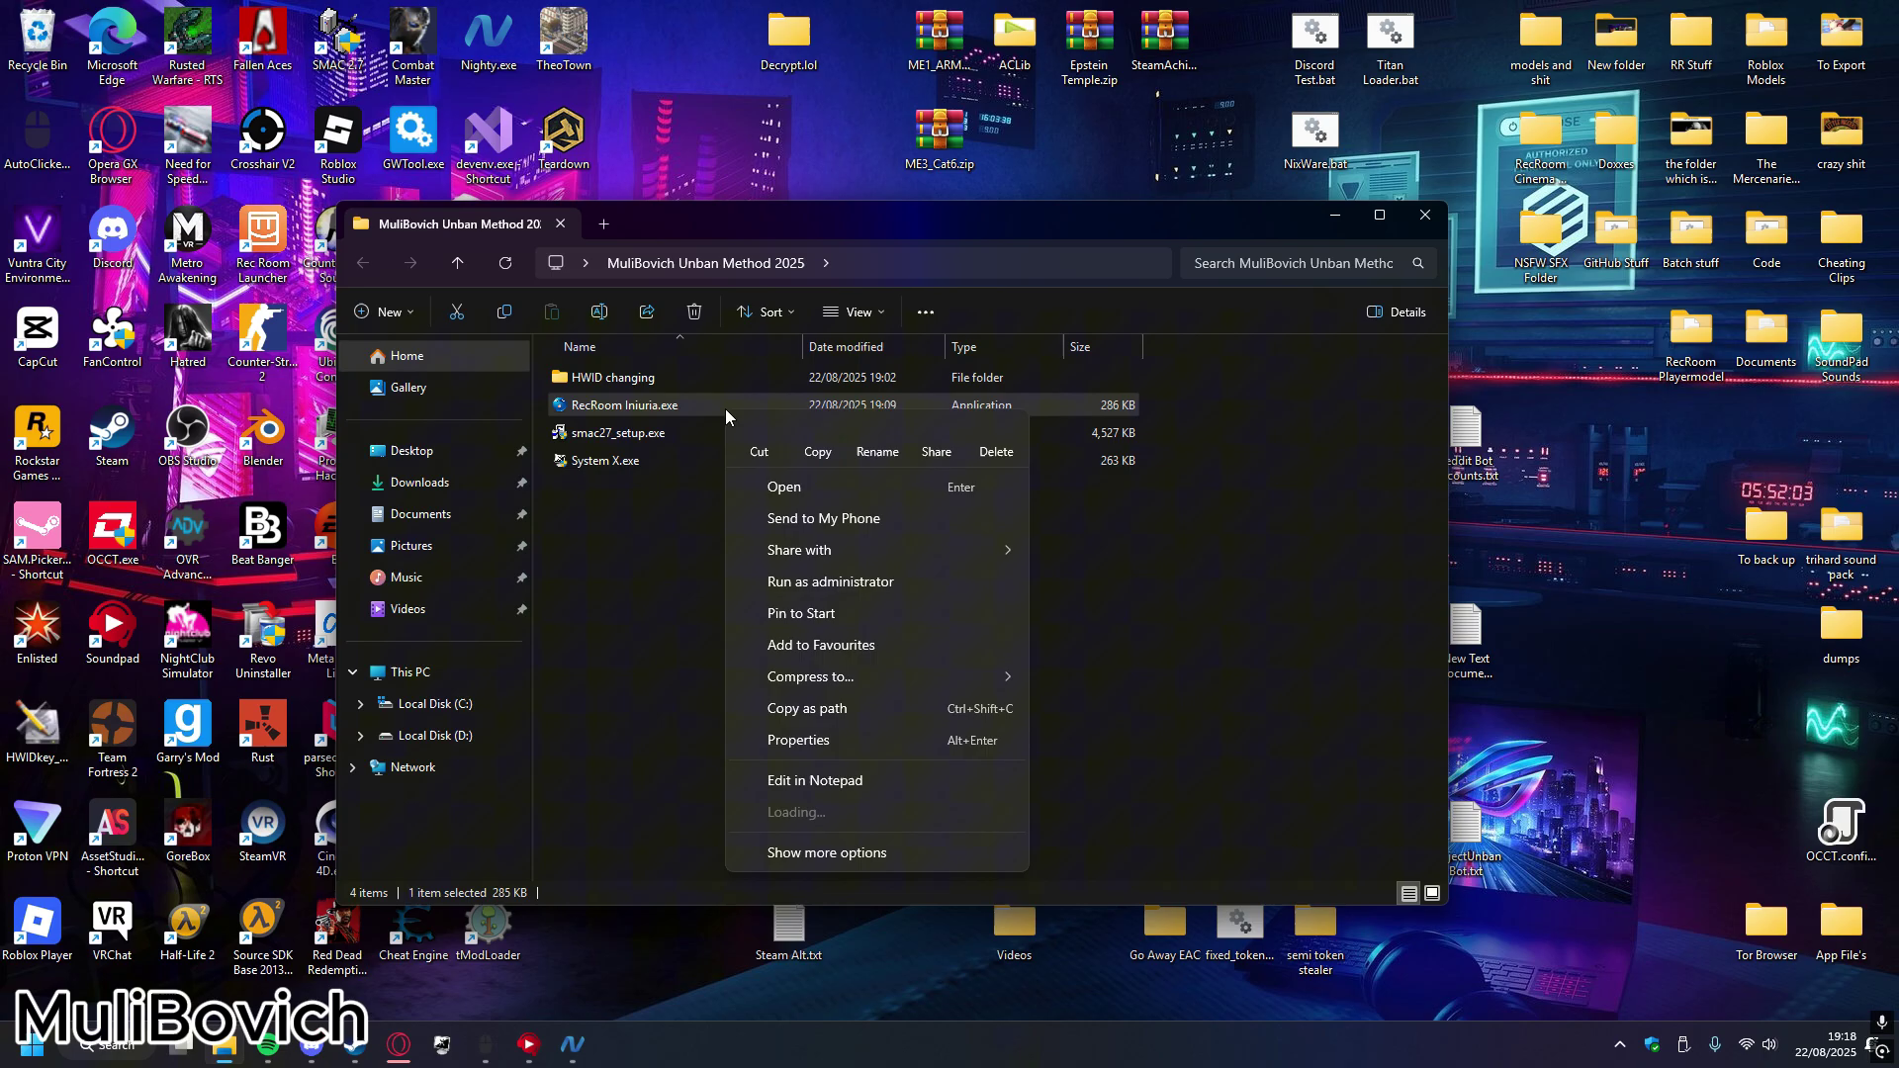
pyautogui.click(809, 578)
pyautogui.click(1043, 672)
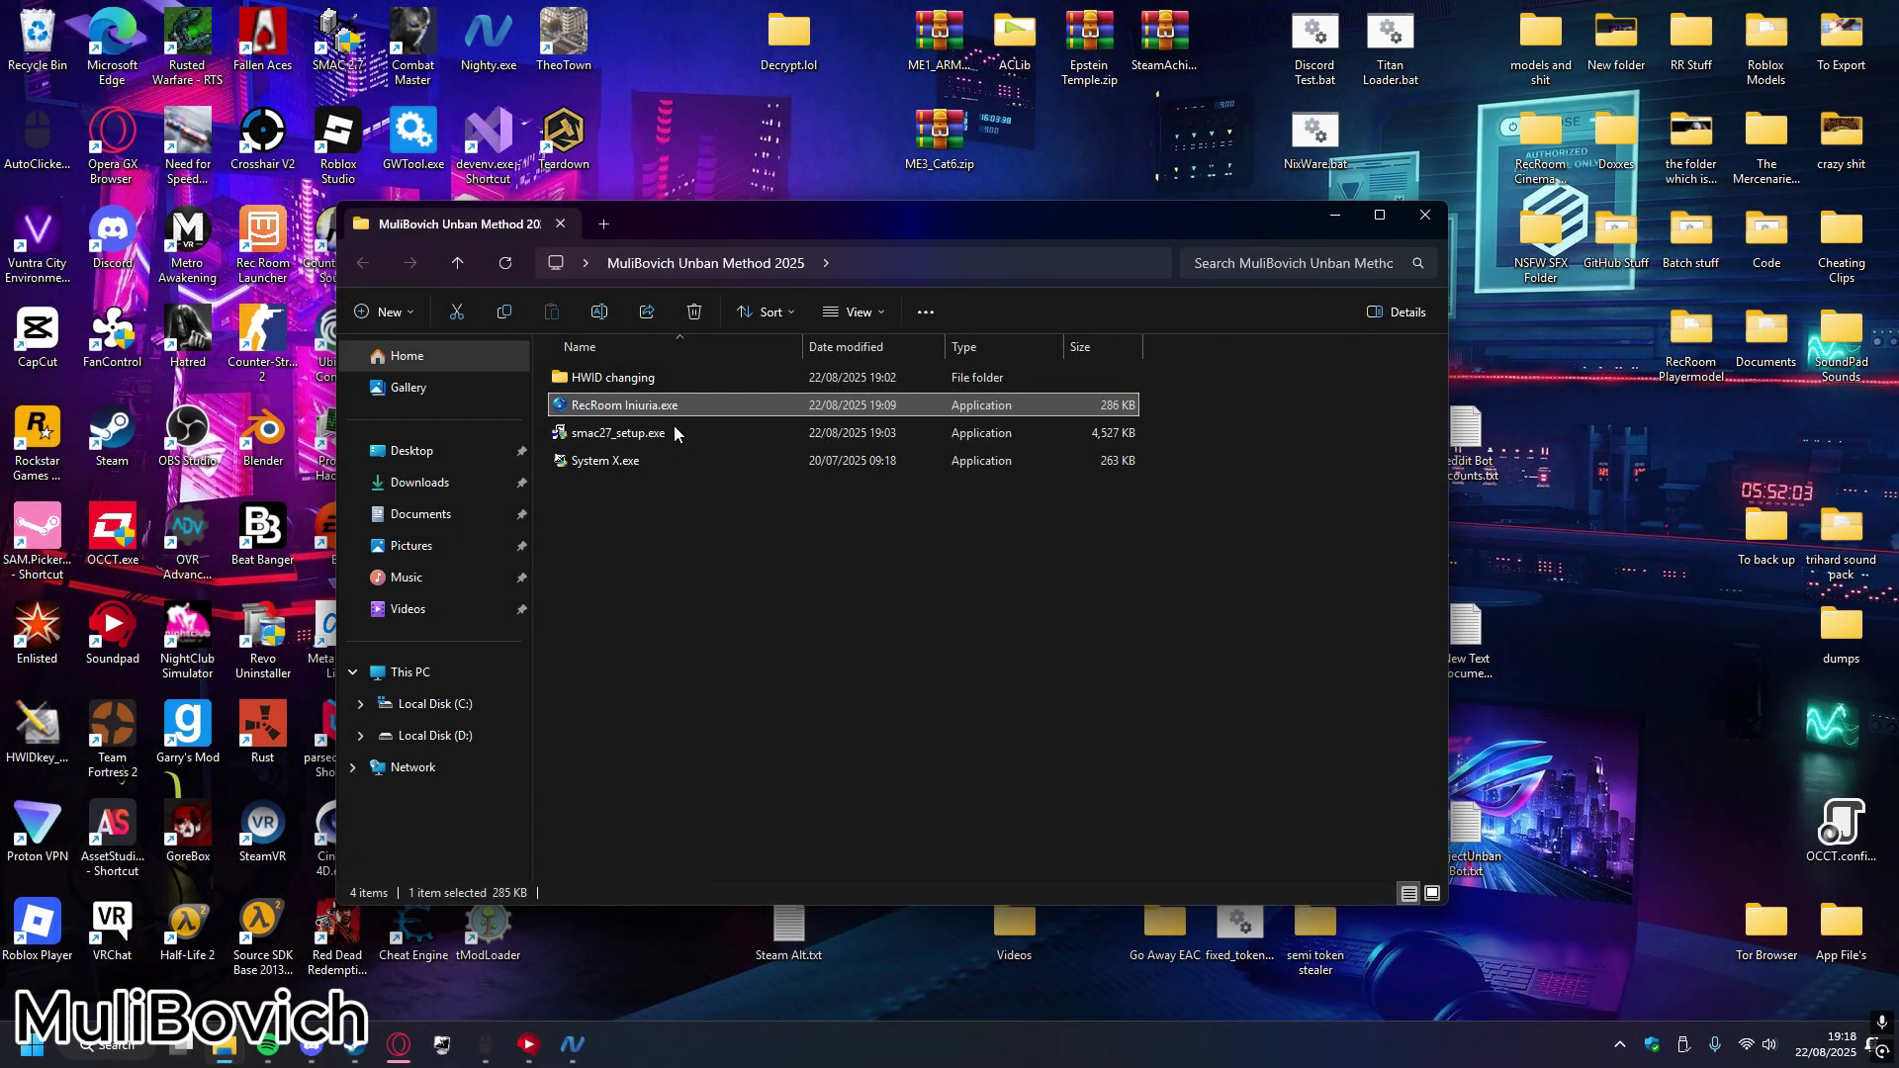
# Run RecRoom Iniuria.exe as administrator, clean the Rec Room files, and close it
pyautogui.rightClick(669, 415)
pyautogui.click(782, 582)
pyautogui.click(856, 694)
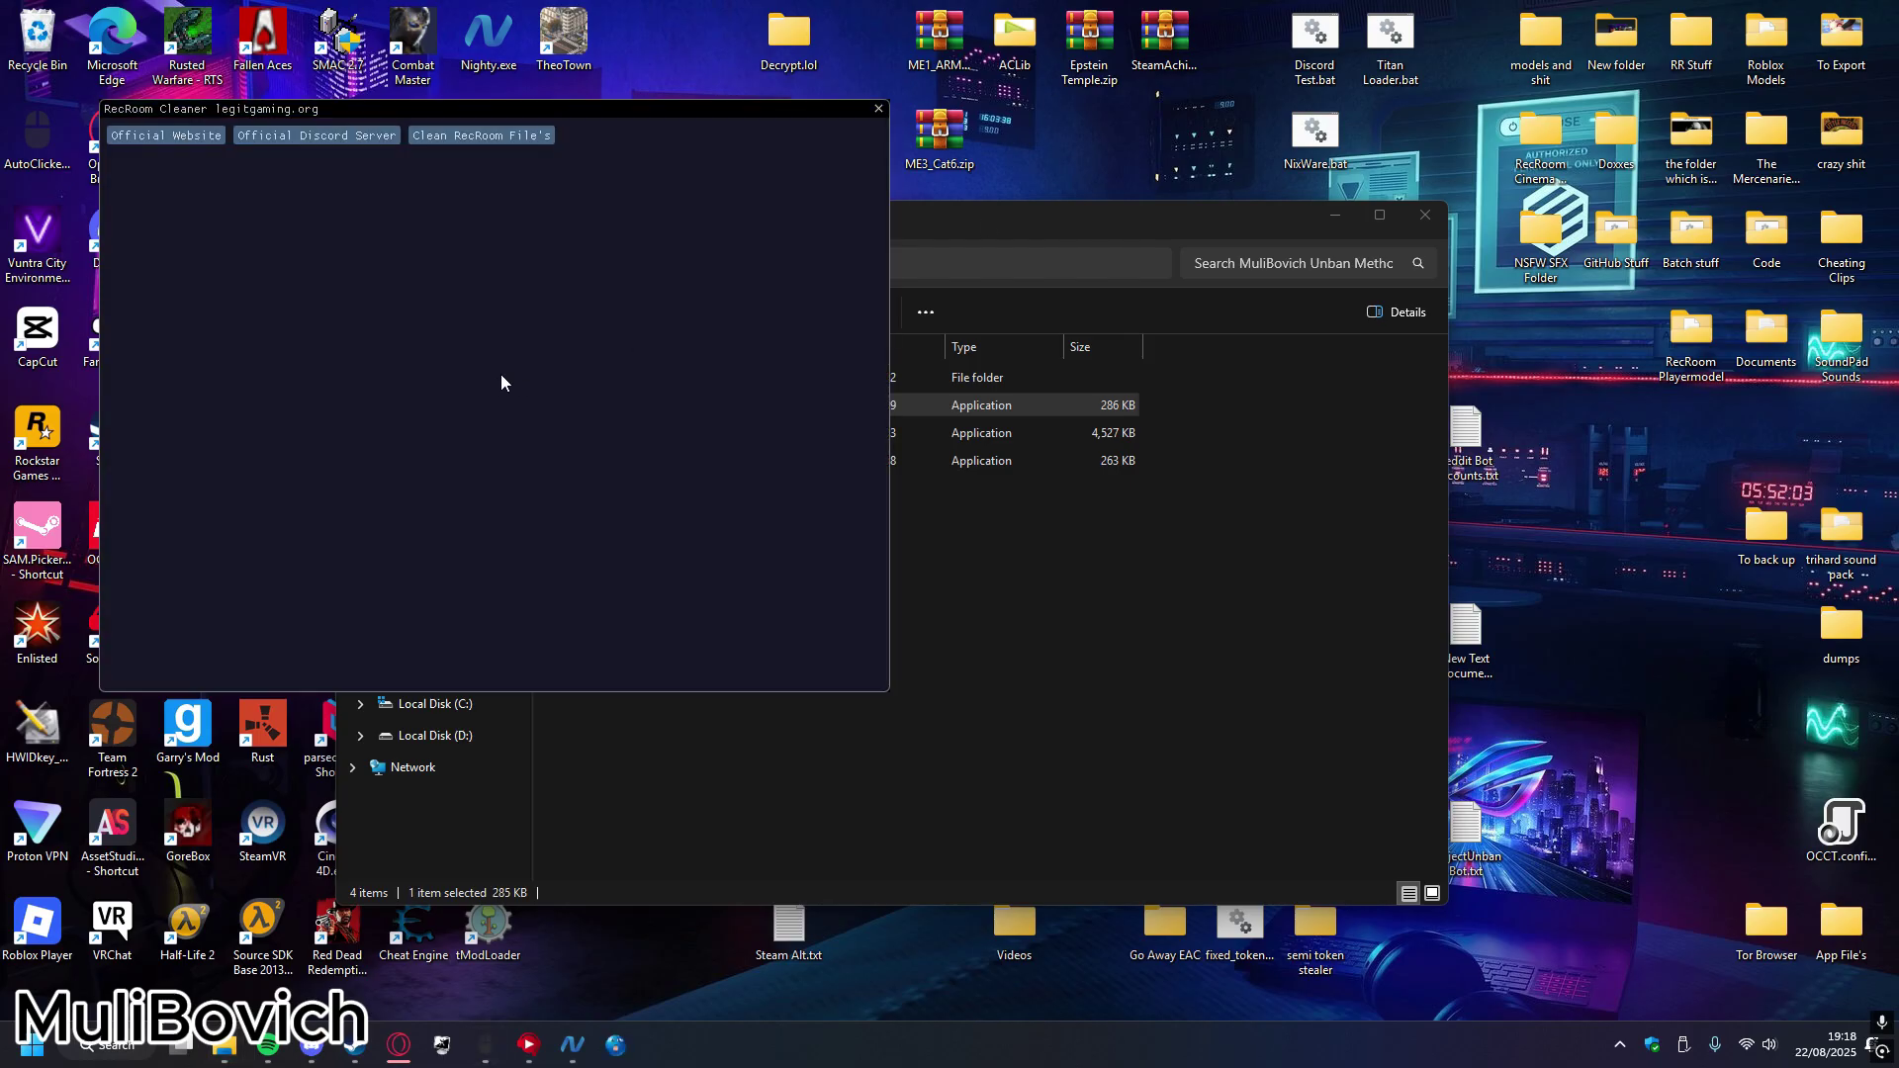
pyautogui.click(494, 135)
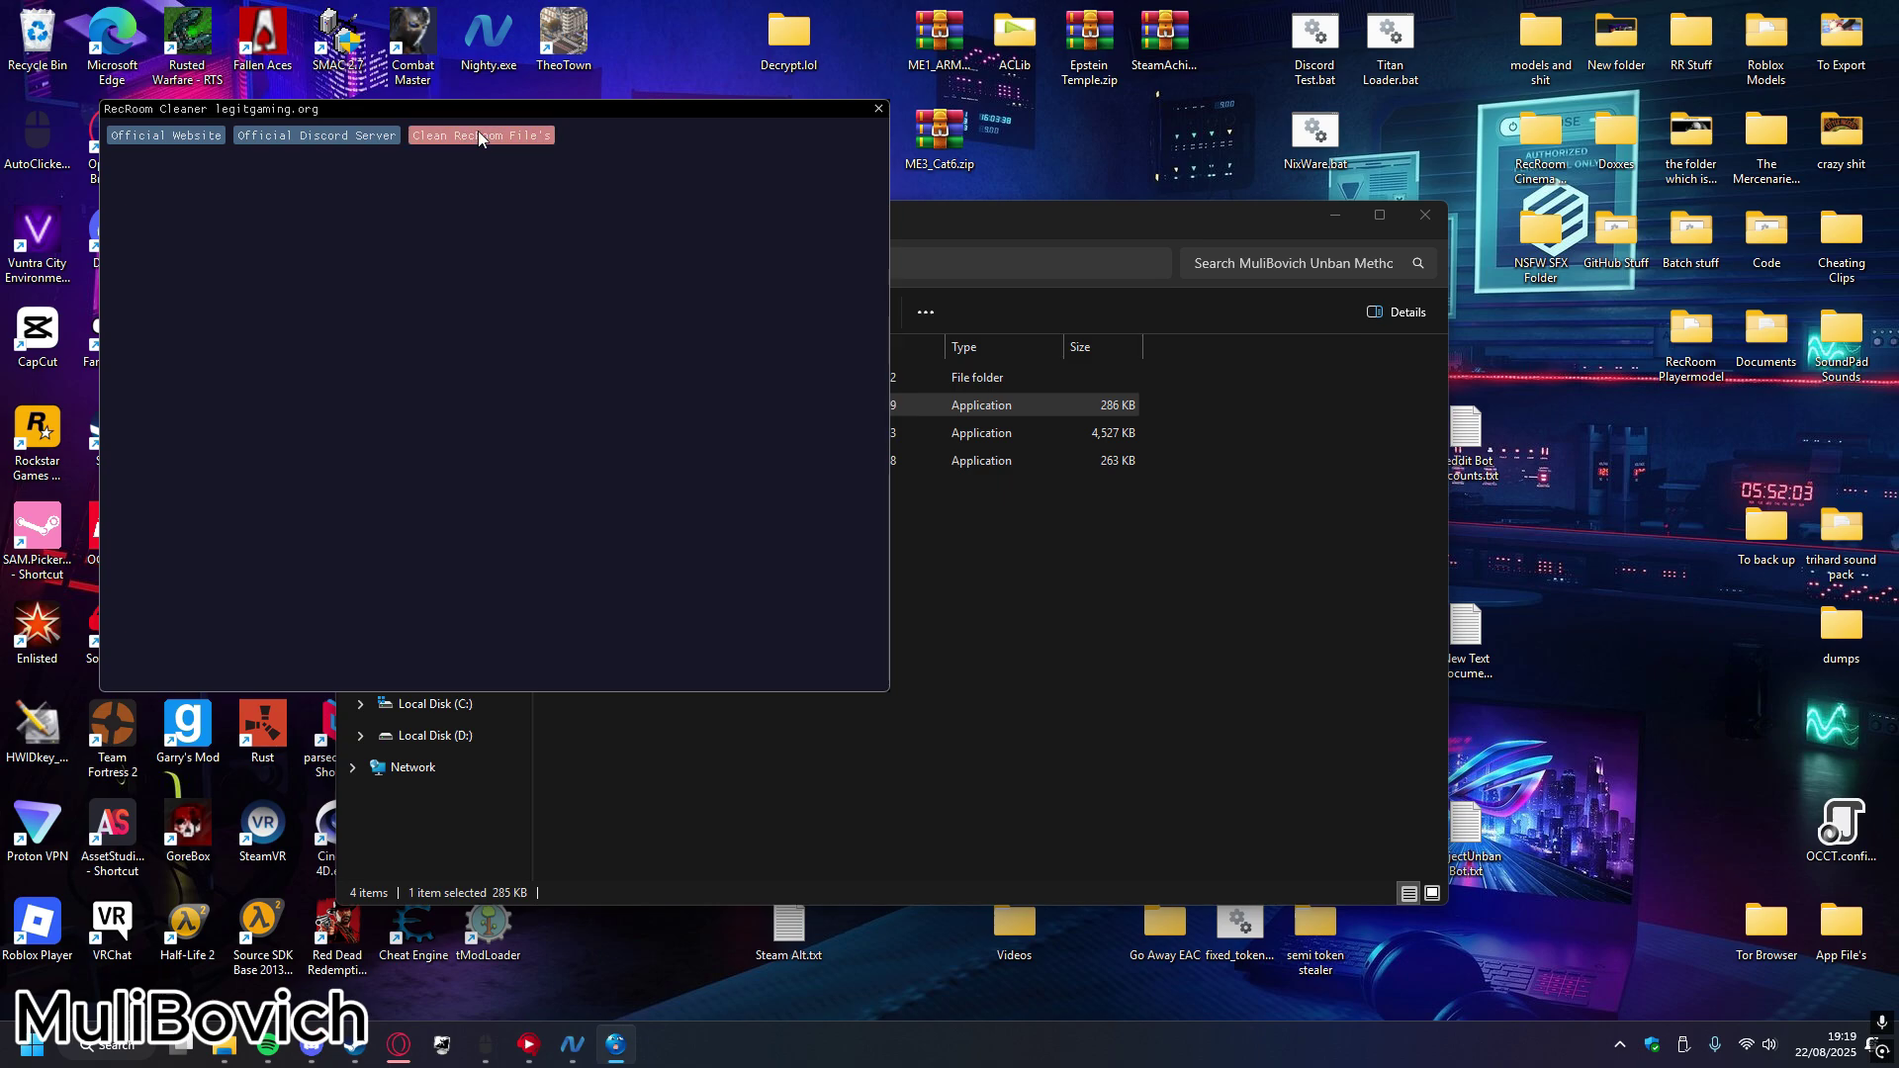
pyautogui.click(878, 107)
# Run AFUWINGUI.EXE from HWID changing > AFUWIN64_v3.05.flasher and dismiss its blocked-driver warning
pyautogui.doubleClick(607, 378)
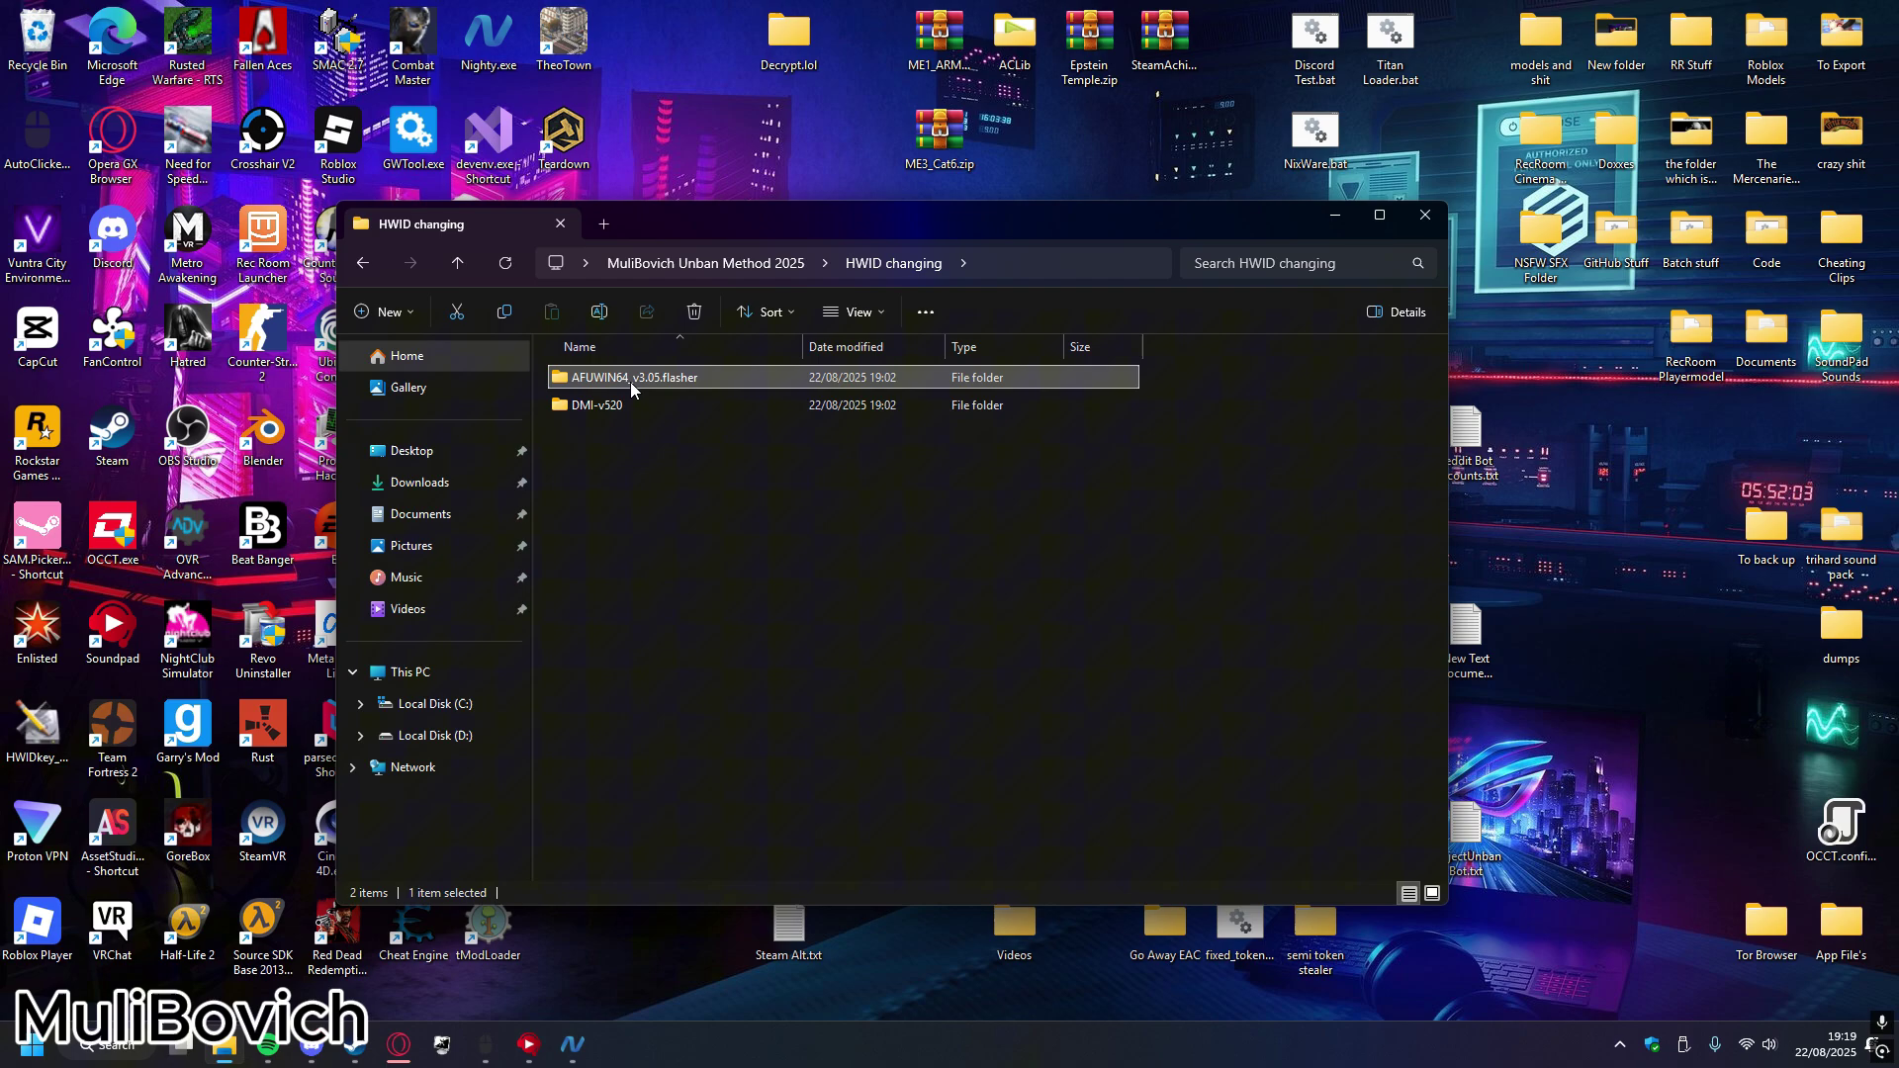
pyautogui.doubleClick(631, 381)
pyautogui.moveTo(687, 217); pyautogui.dragTo(643, 140)
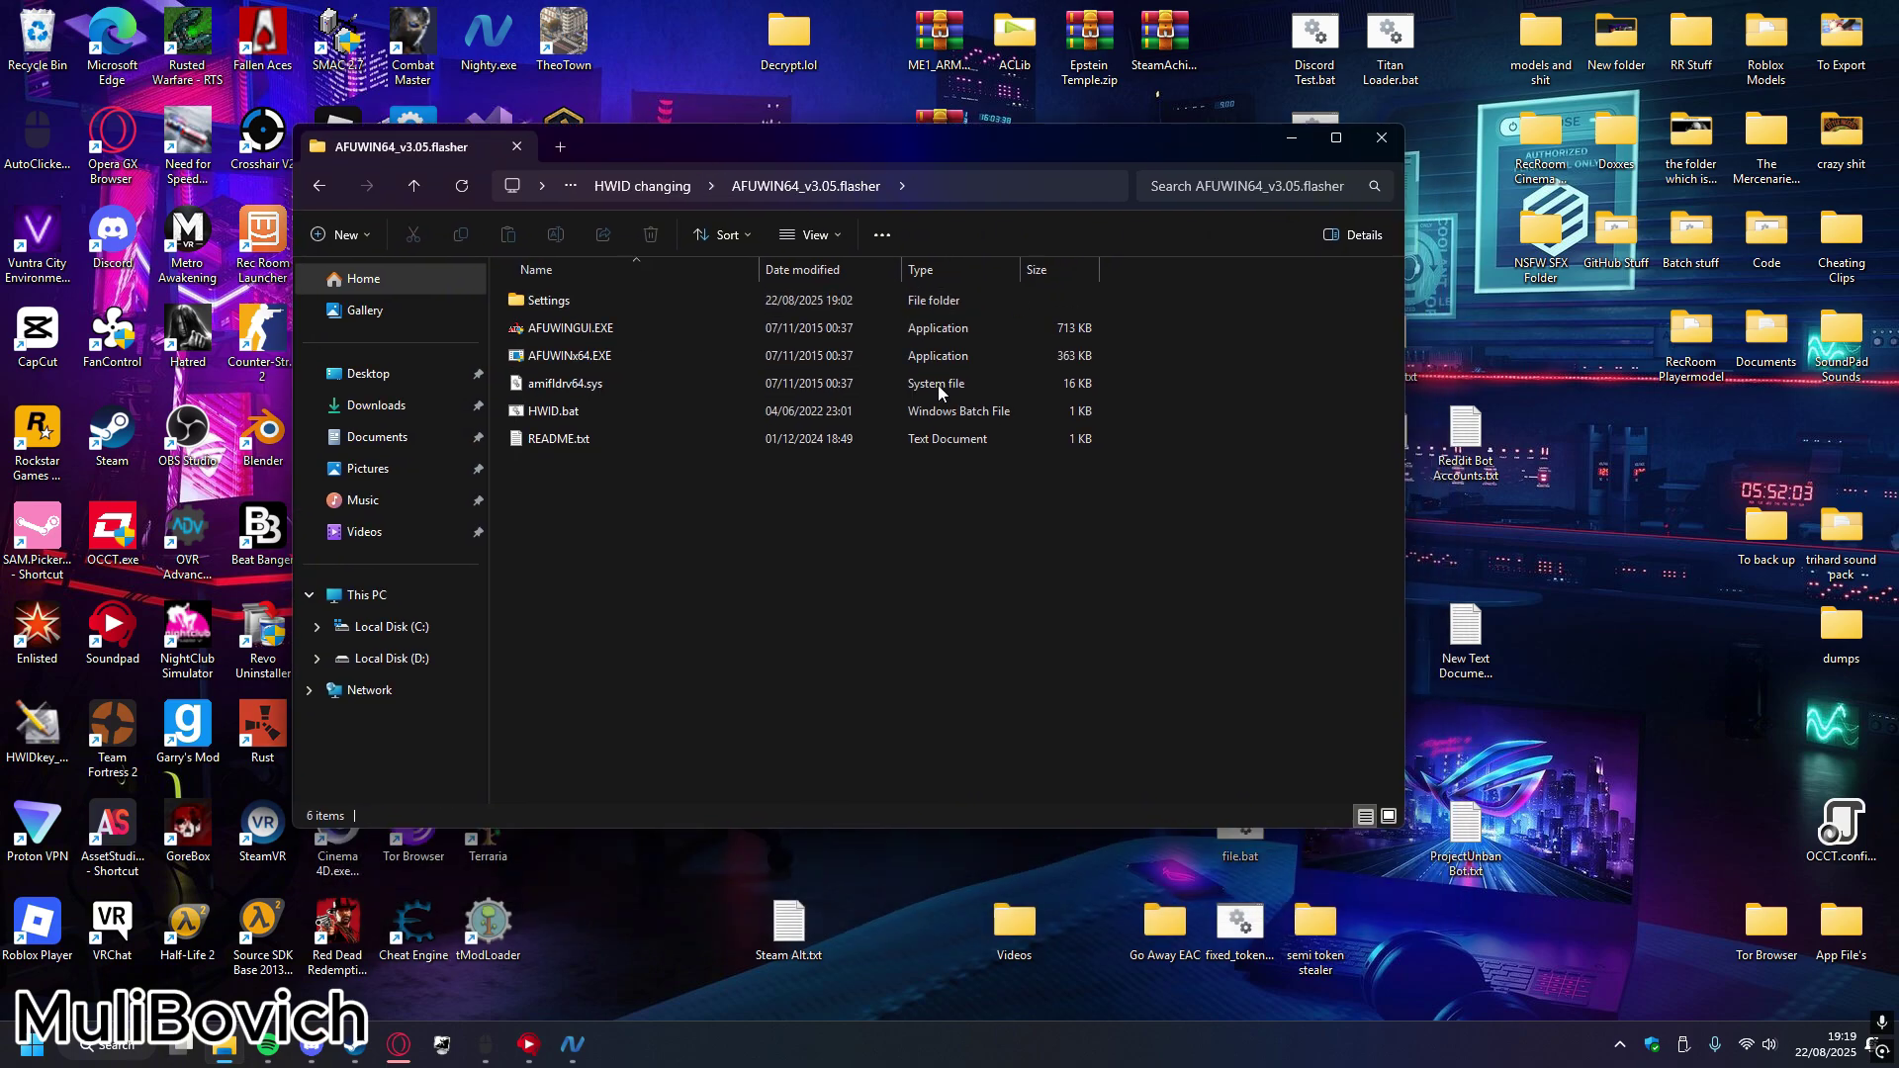
pyautogui.doubleClick(555, 338)
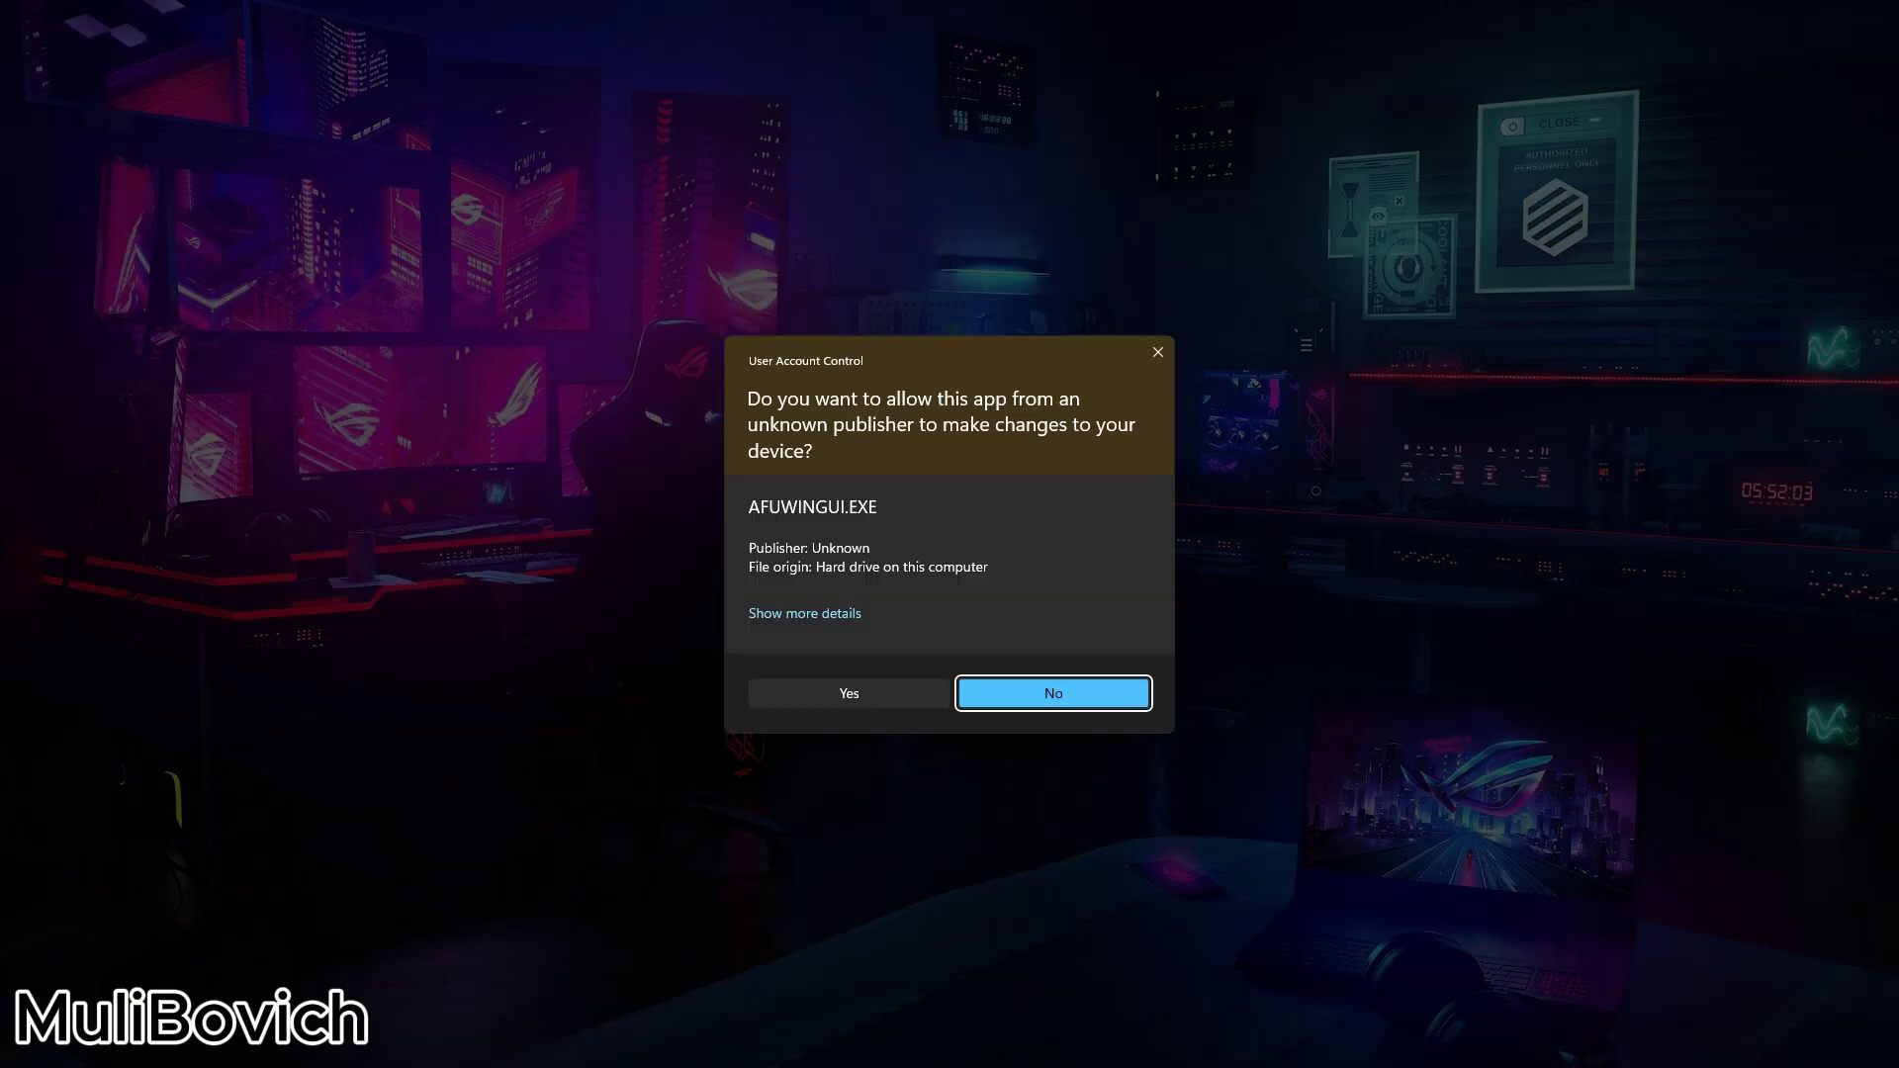
pyautogui.click(1053, 692)
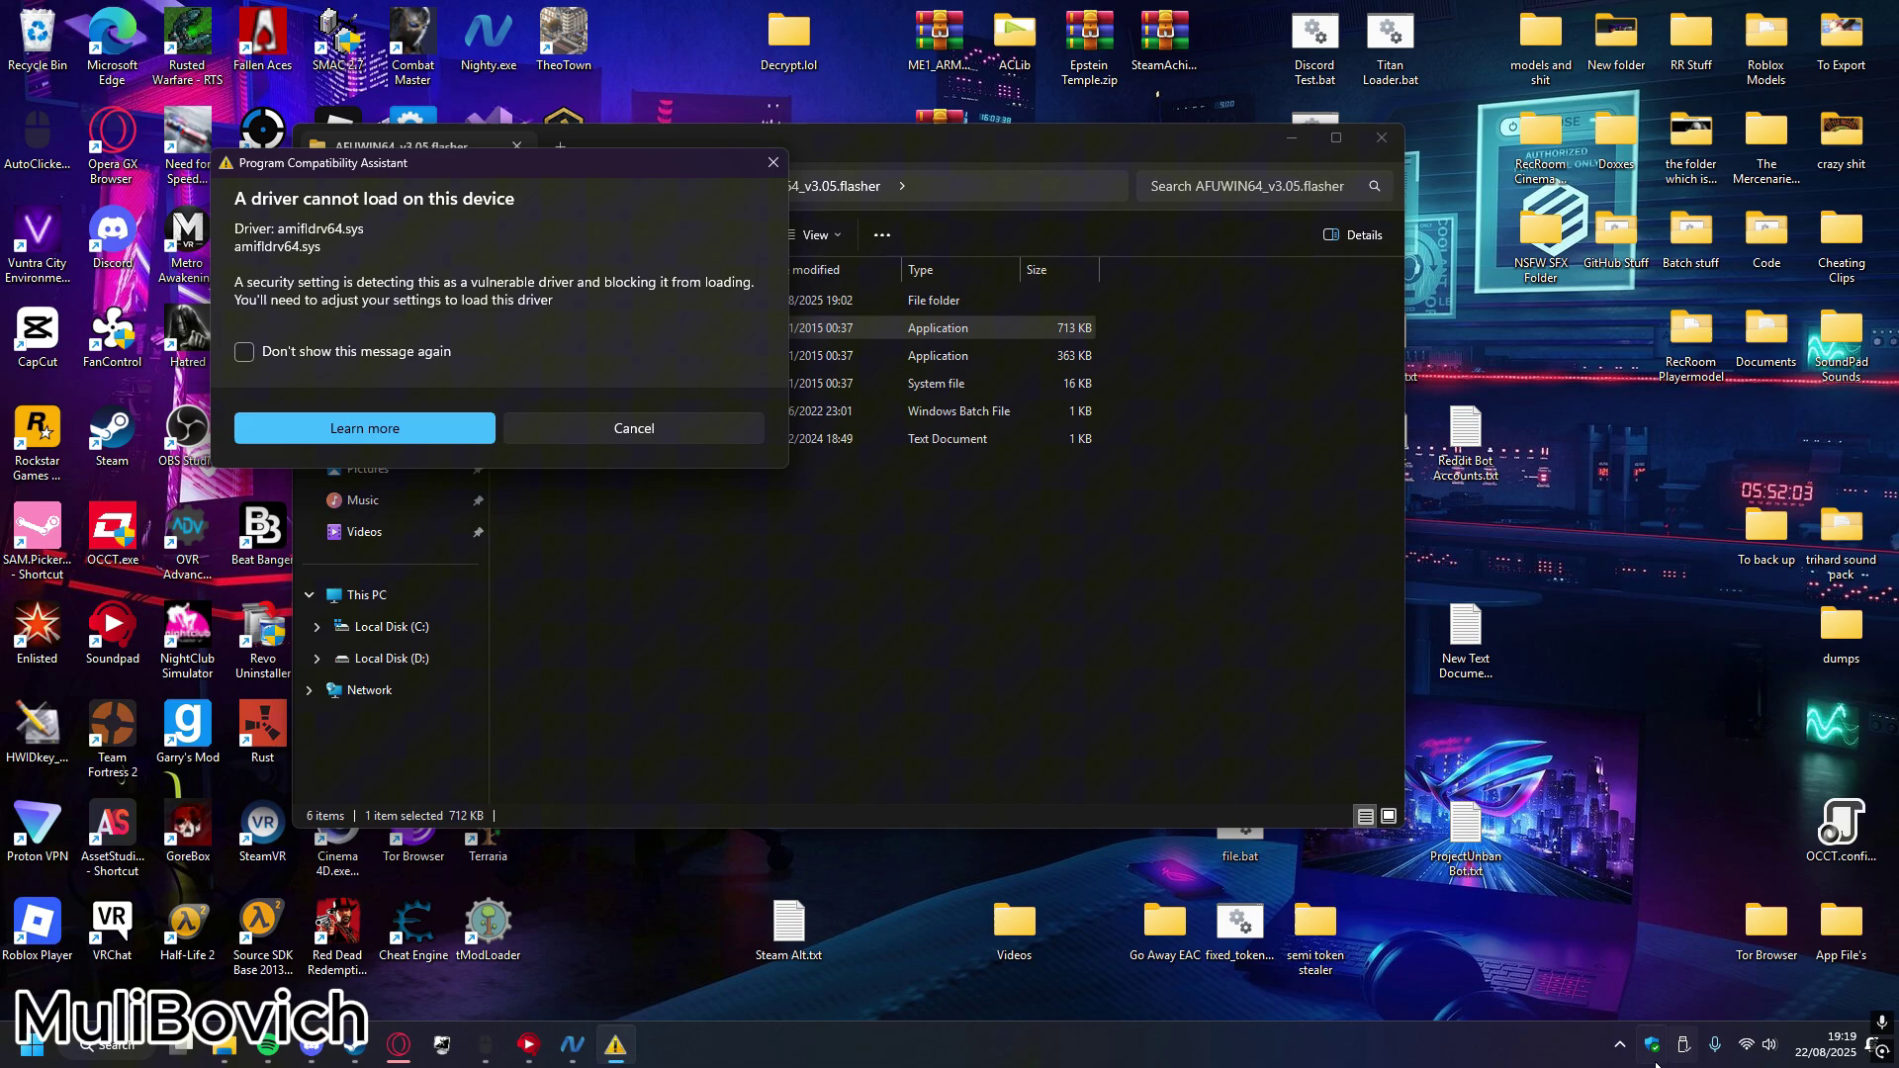
pyautogui.moveTo(516, 162); pyautogui.dragTo(526, 251)
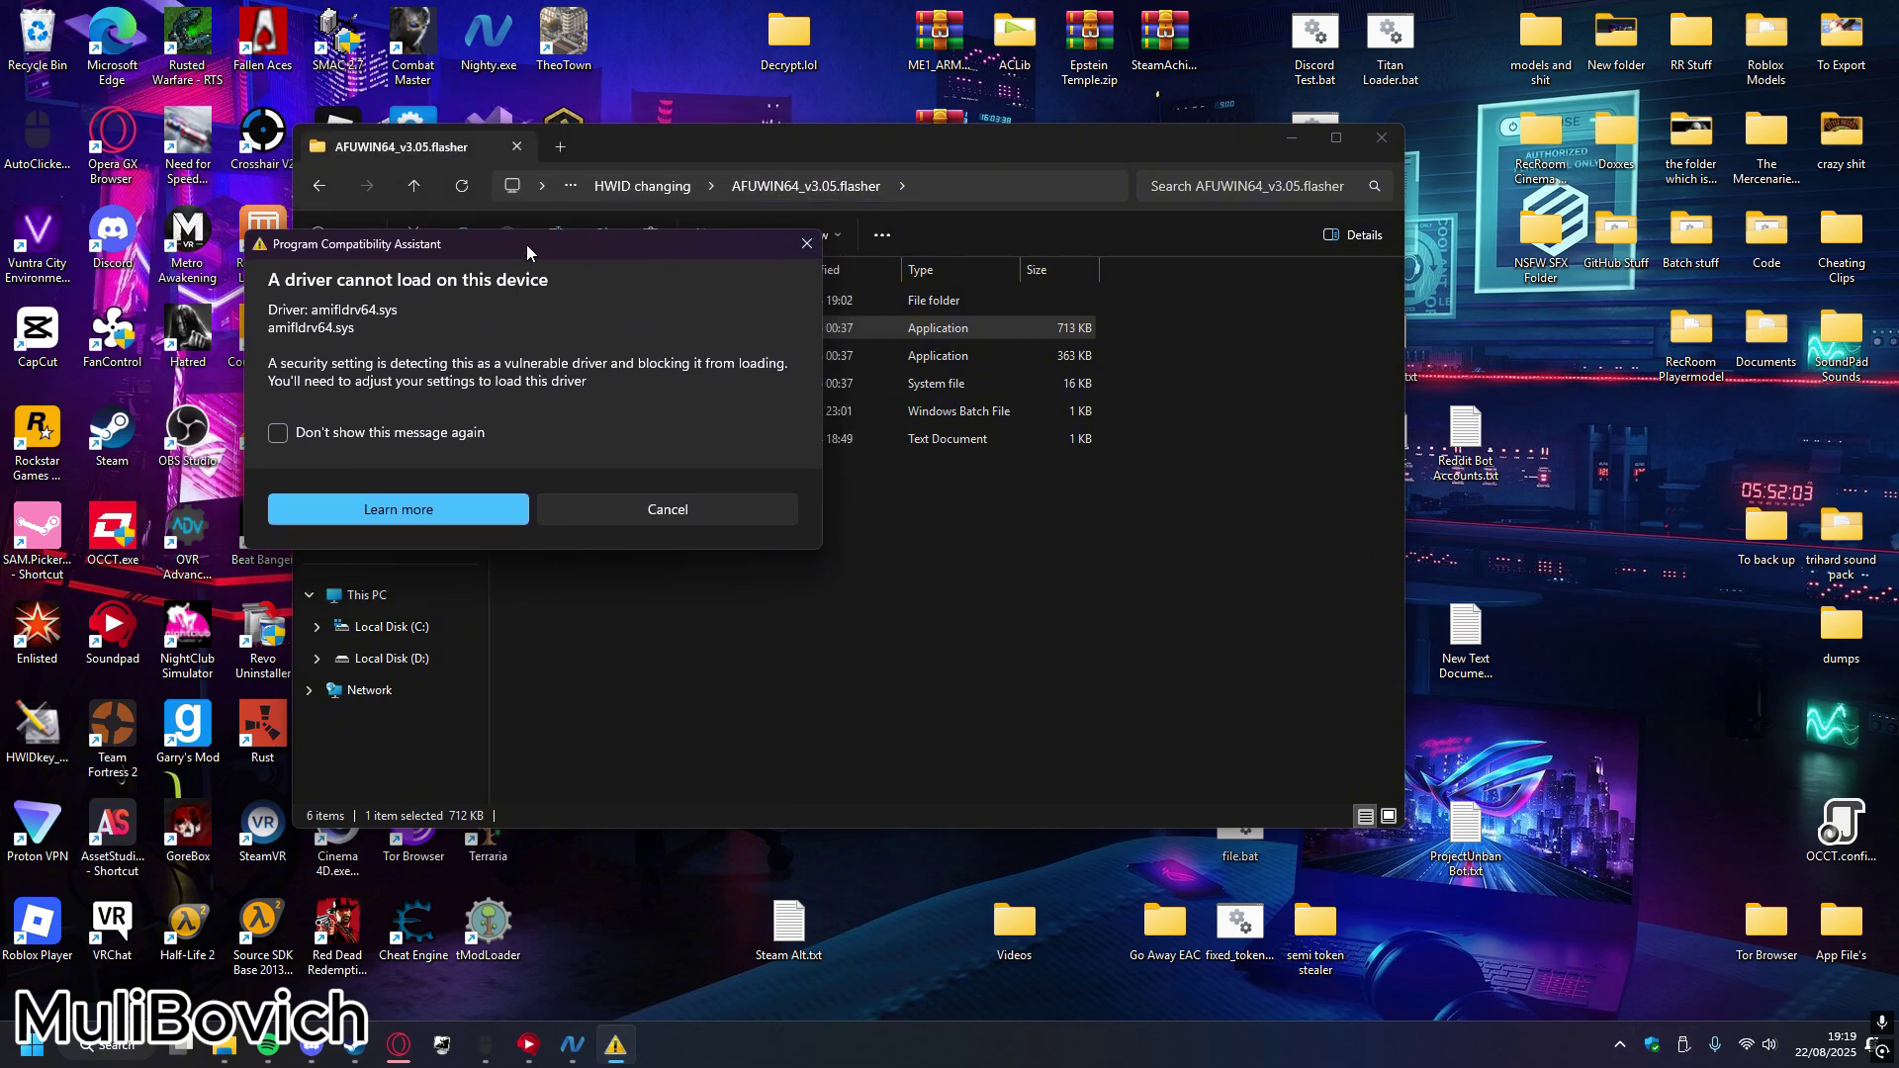
pyautogui.click(622, 514)
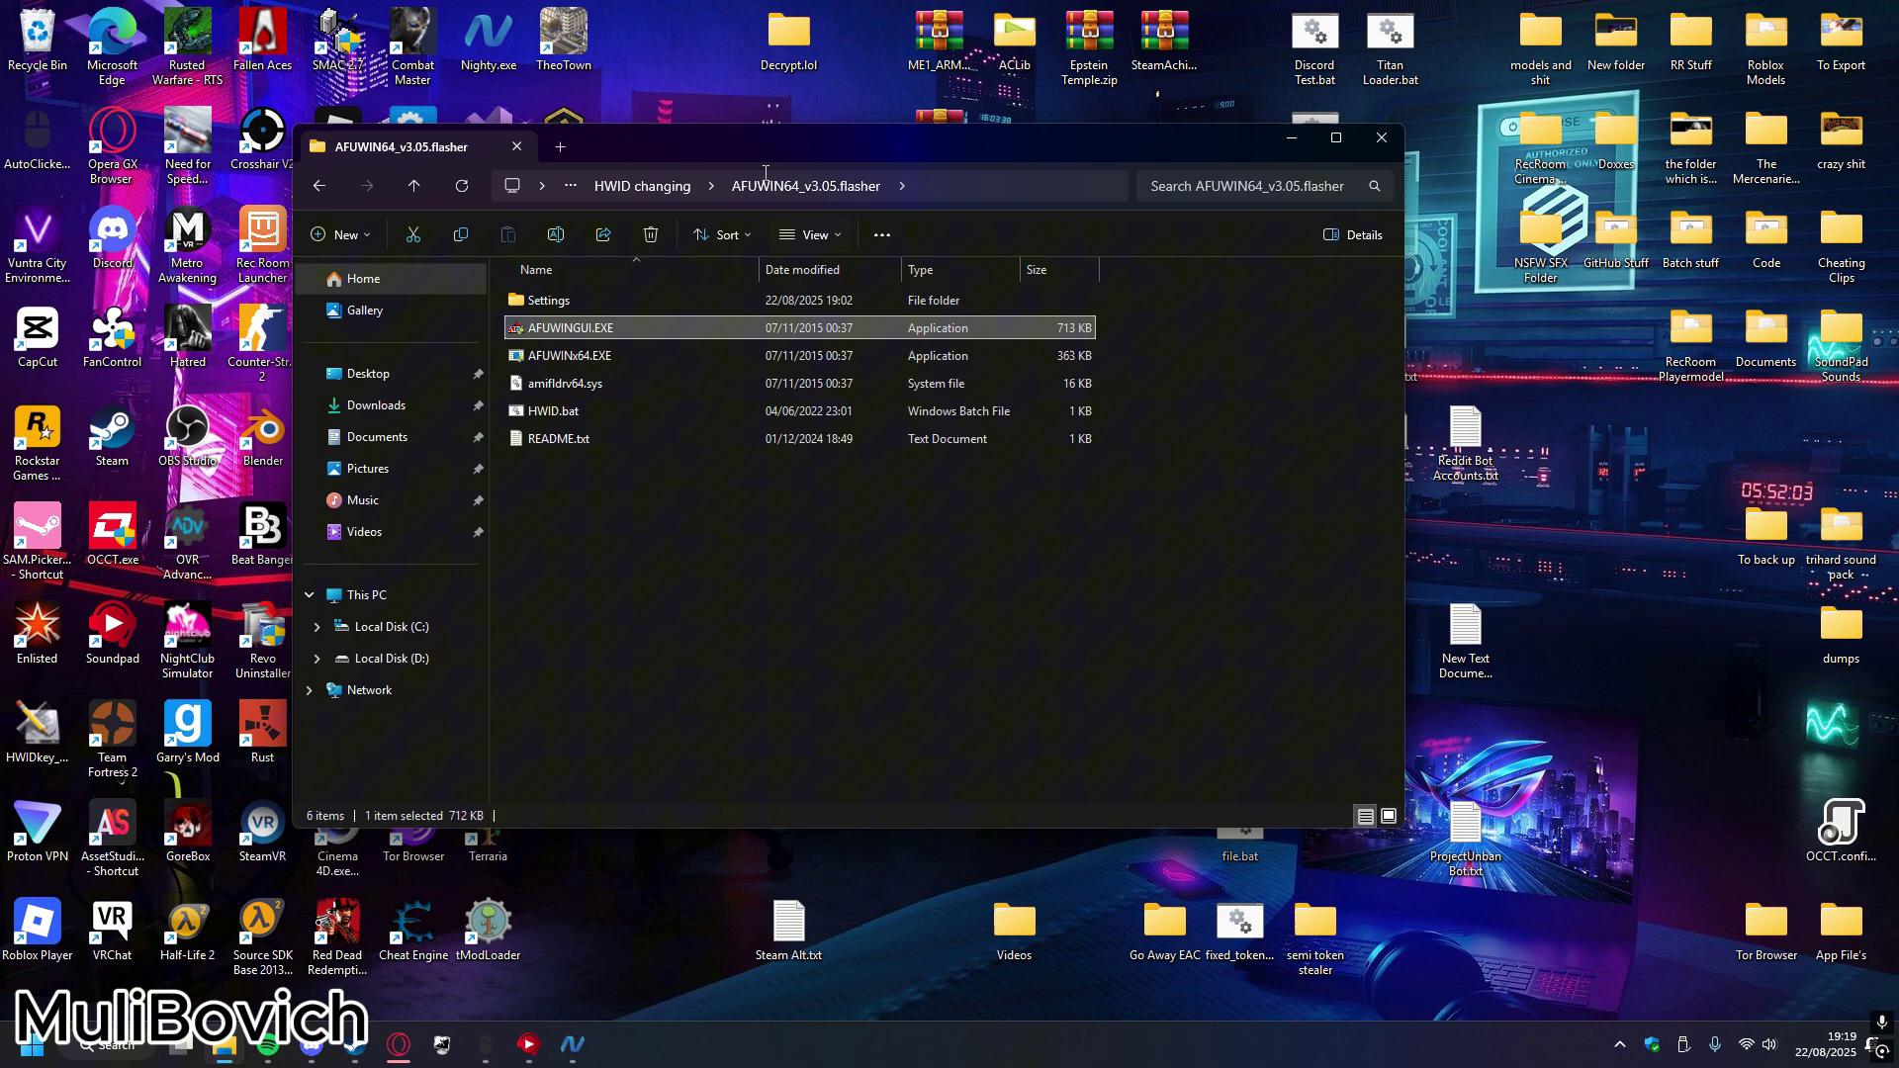
# Launch DMIEDIT.EXE from DMI-v520 > DMI-v520 with administrator approval
pyautogui.click(643, 186)
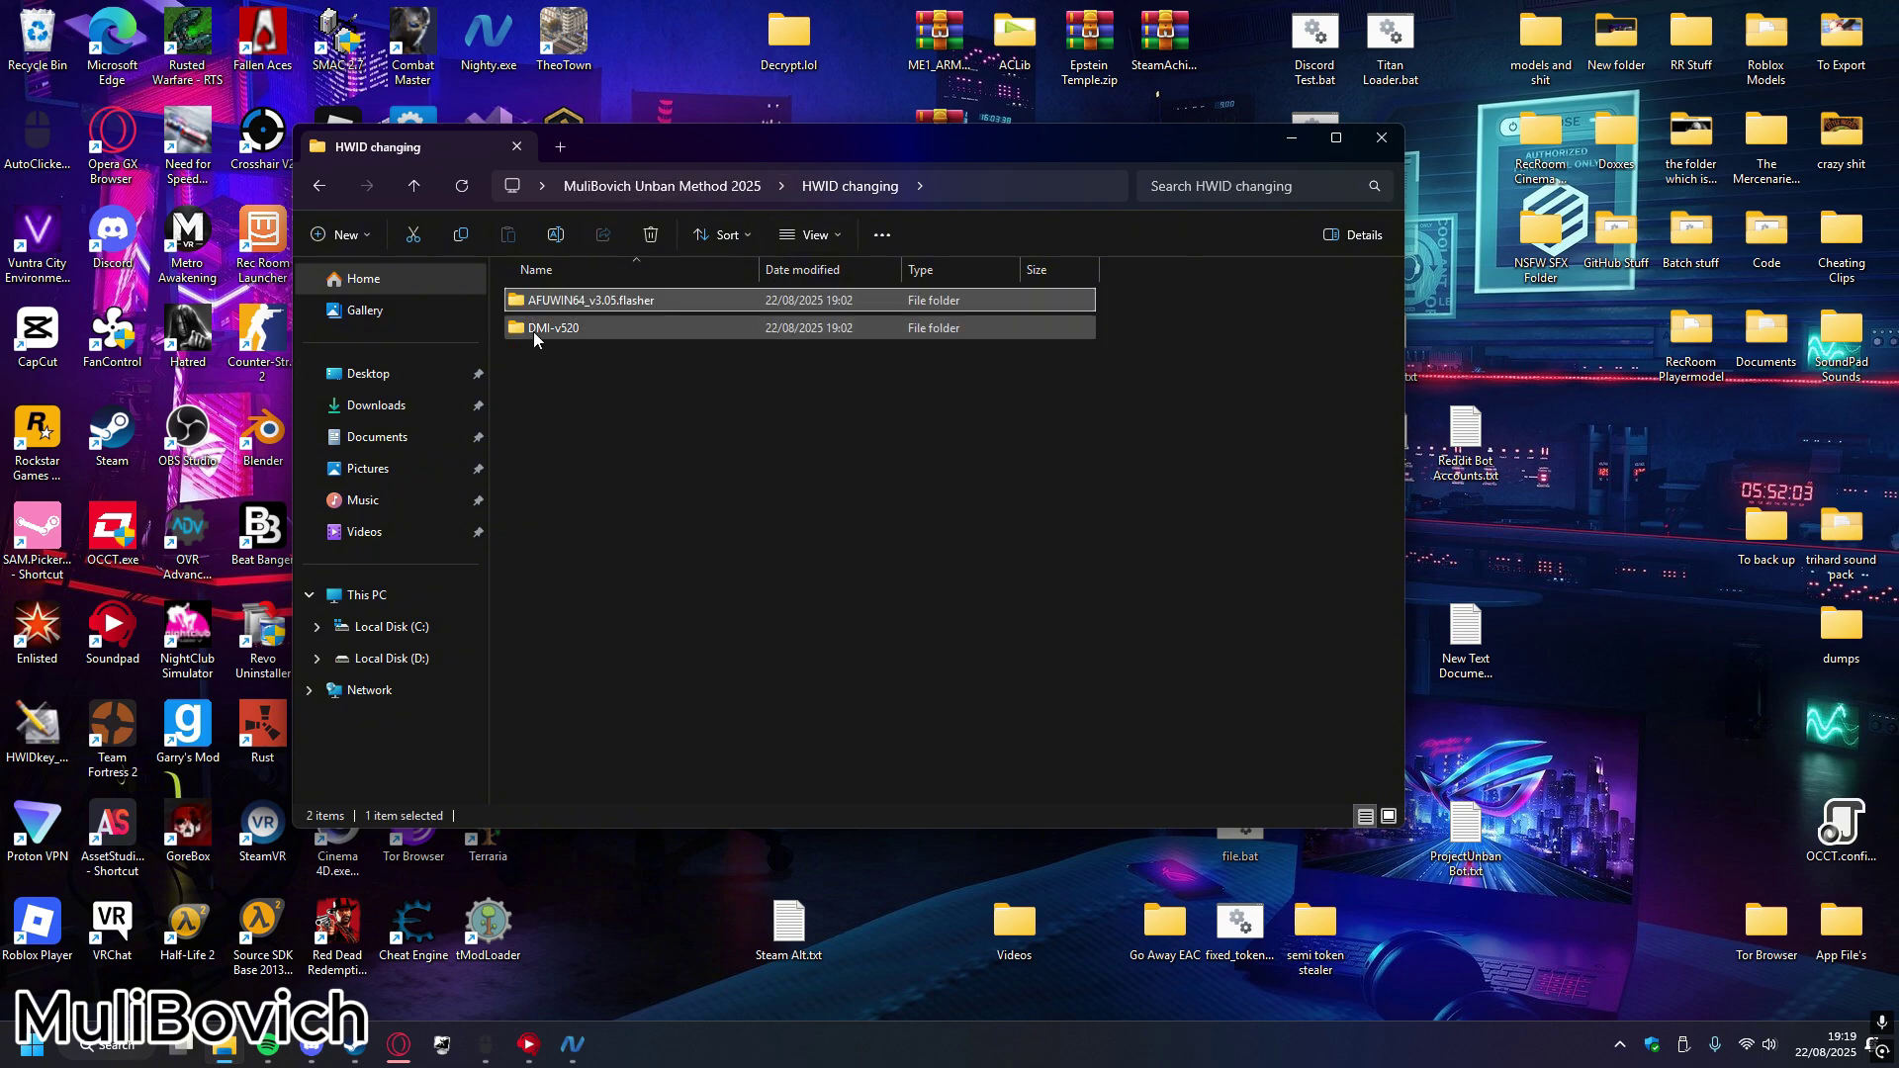
pyautogui.doubleClick(532, 328)
pyautogui.doubleClick(631, 300)
pyautogui.doubleClick(640, 410)
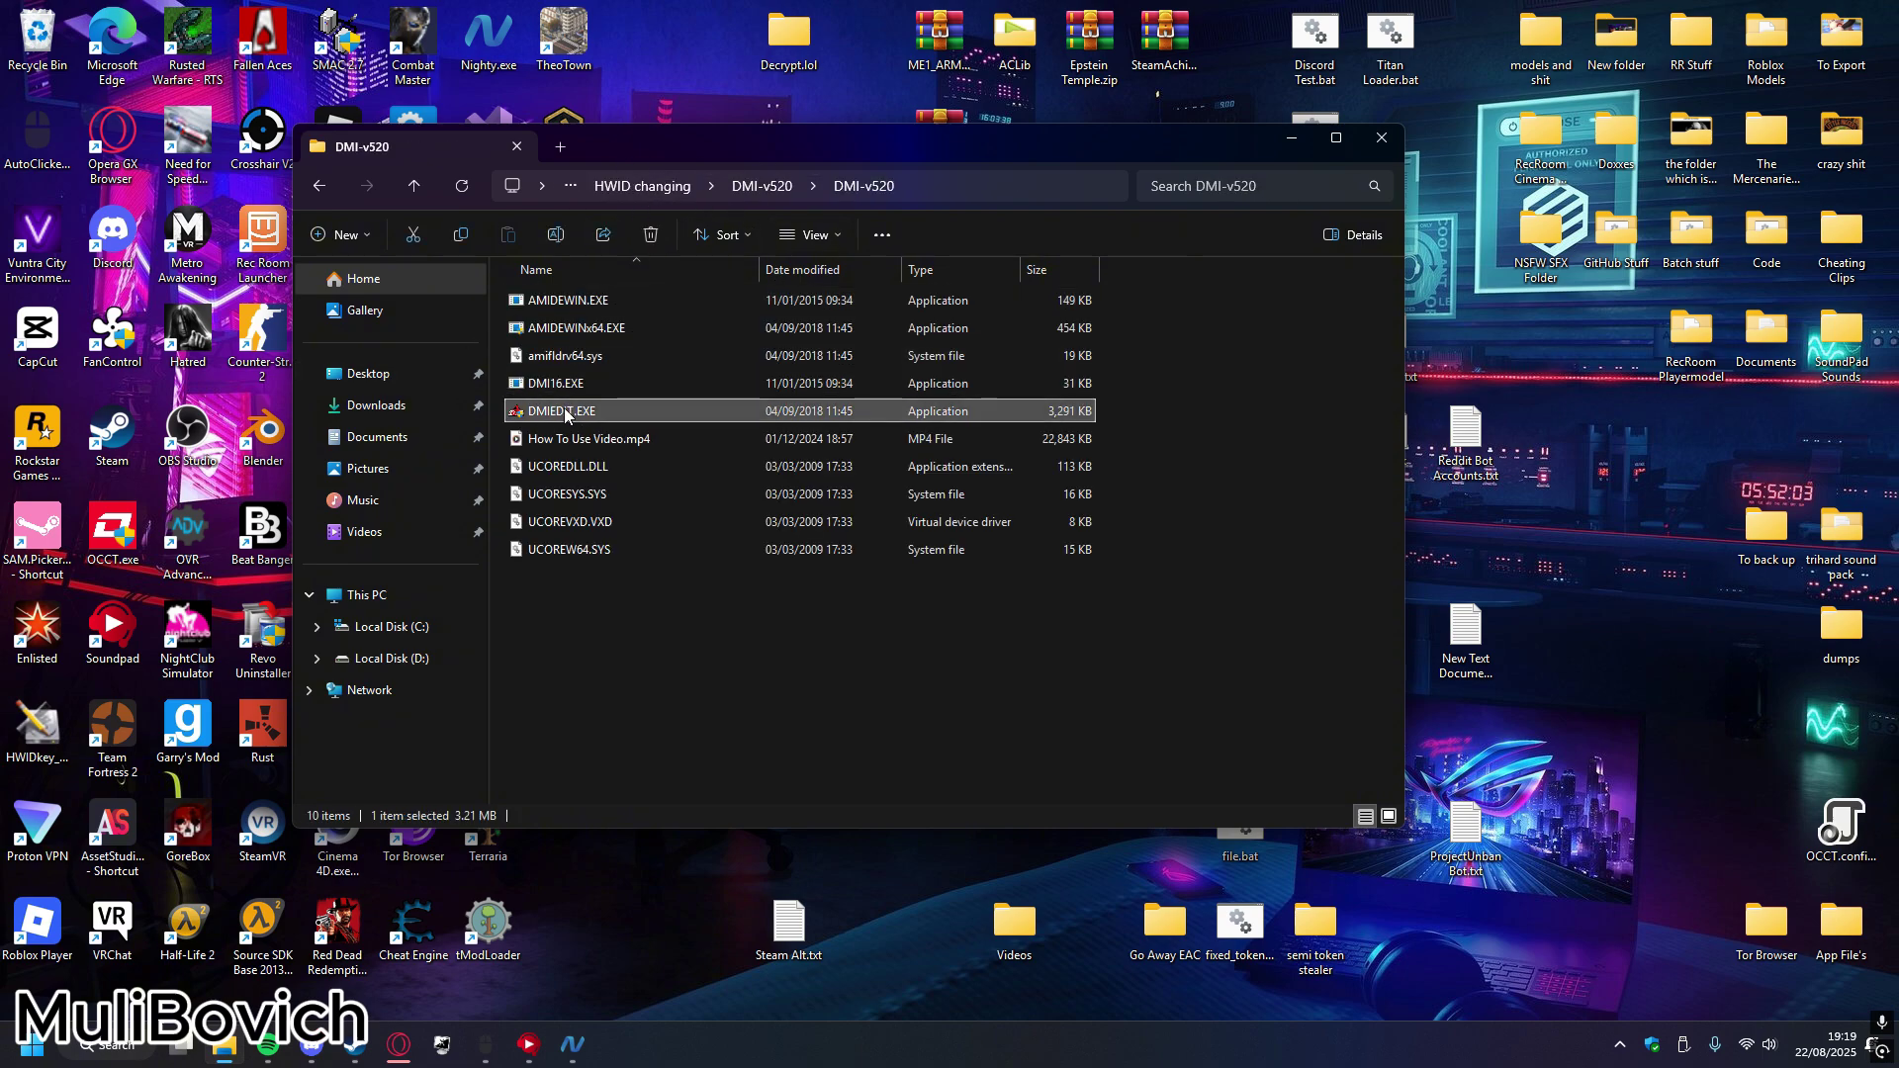
pyautogui.click(1053, 690)
# Auto-generate a new system UUID and set the system serial number to rui234ct938wu
pyautogui.click(955, 593)
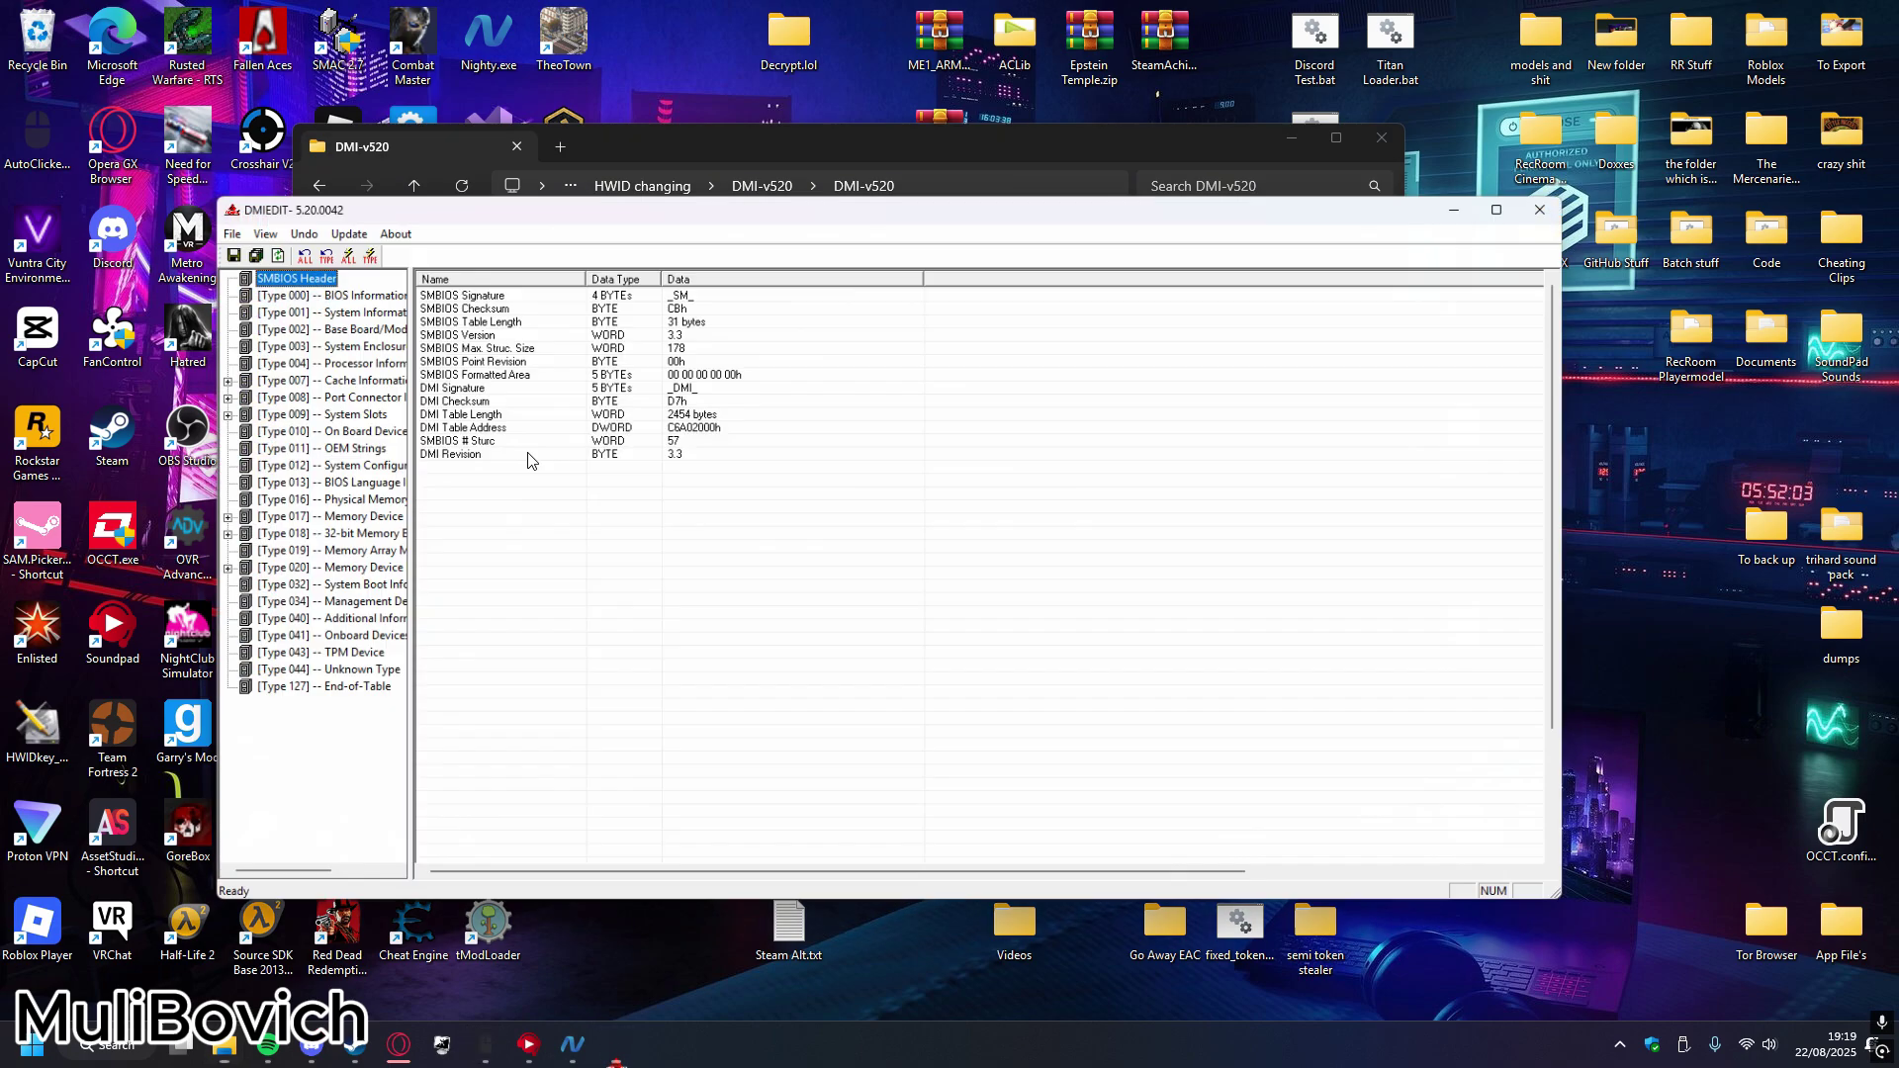
pyautogui.click(351, 303)
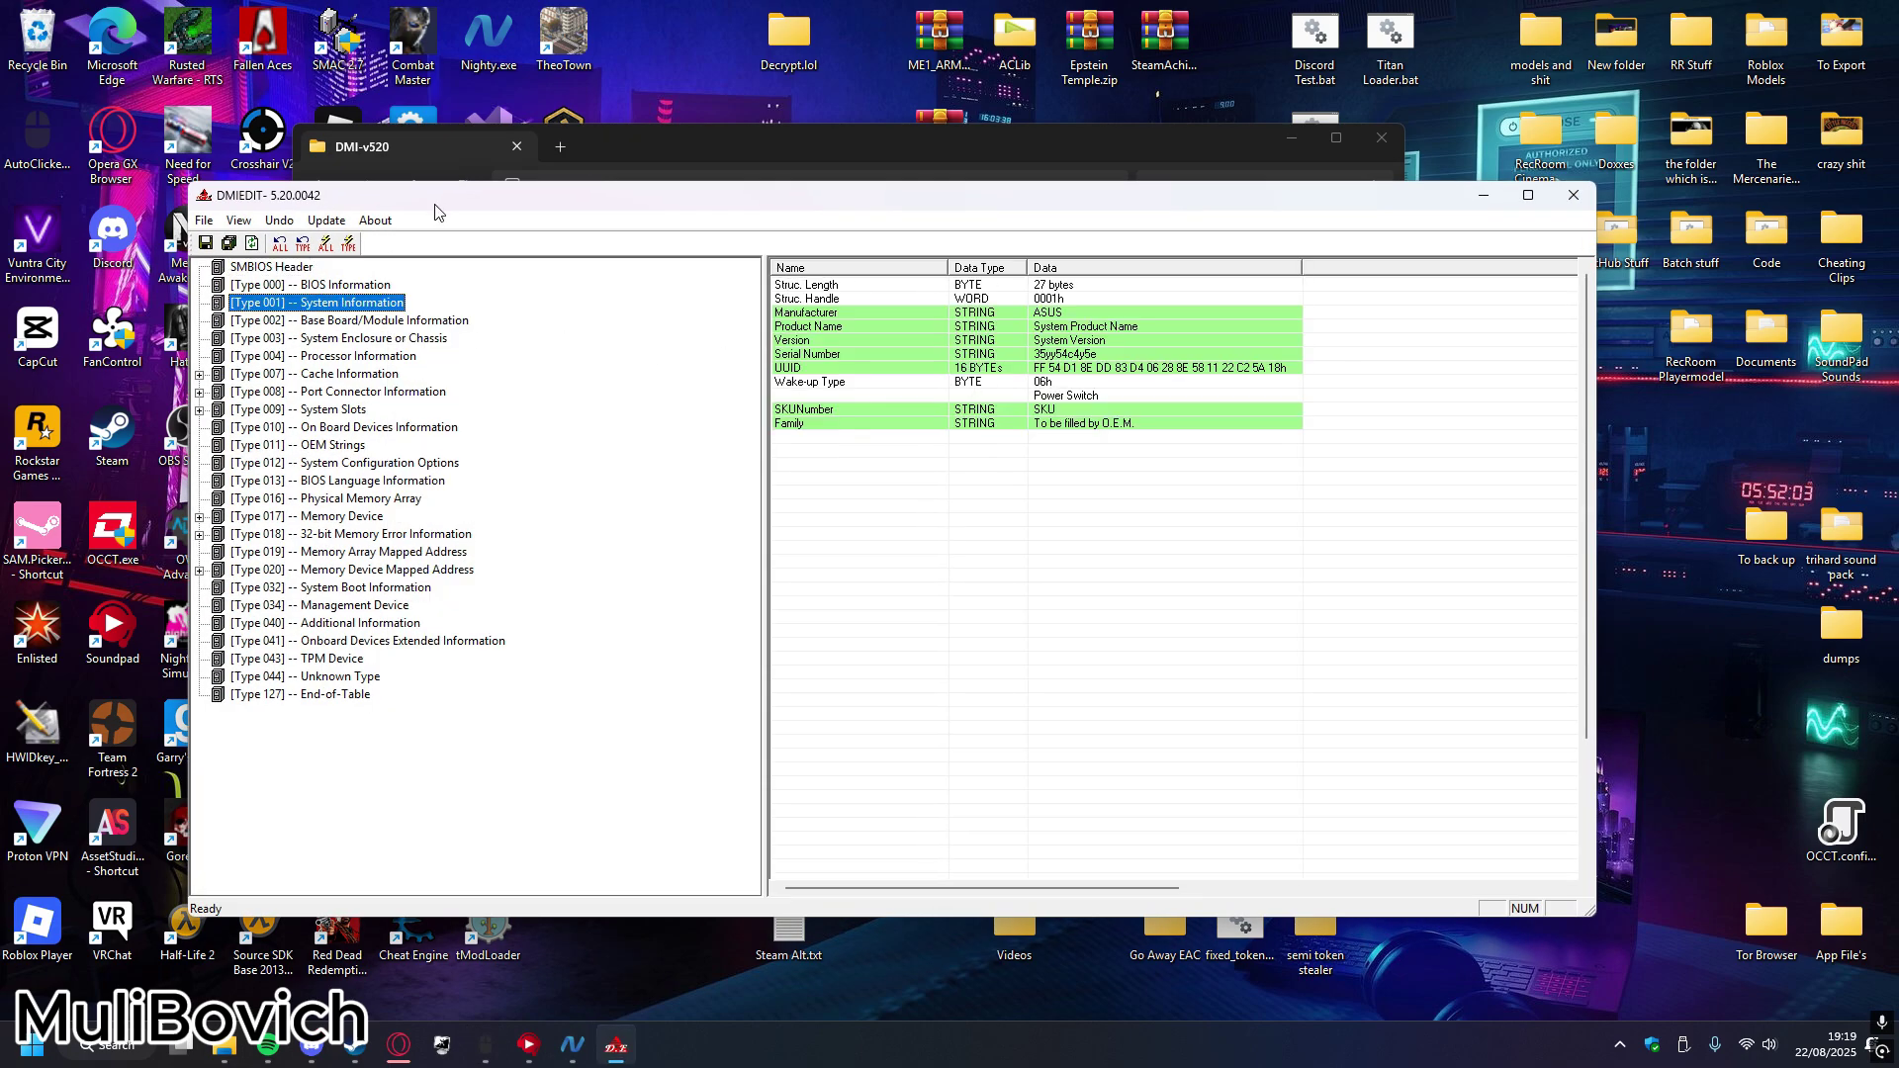
pyautogui.moveTo(693, 195); pyautogui.dragTo(724, 84)
pyautogui.doubleClick(841, 256)
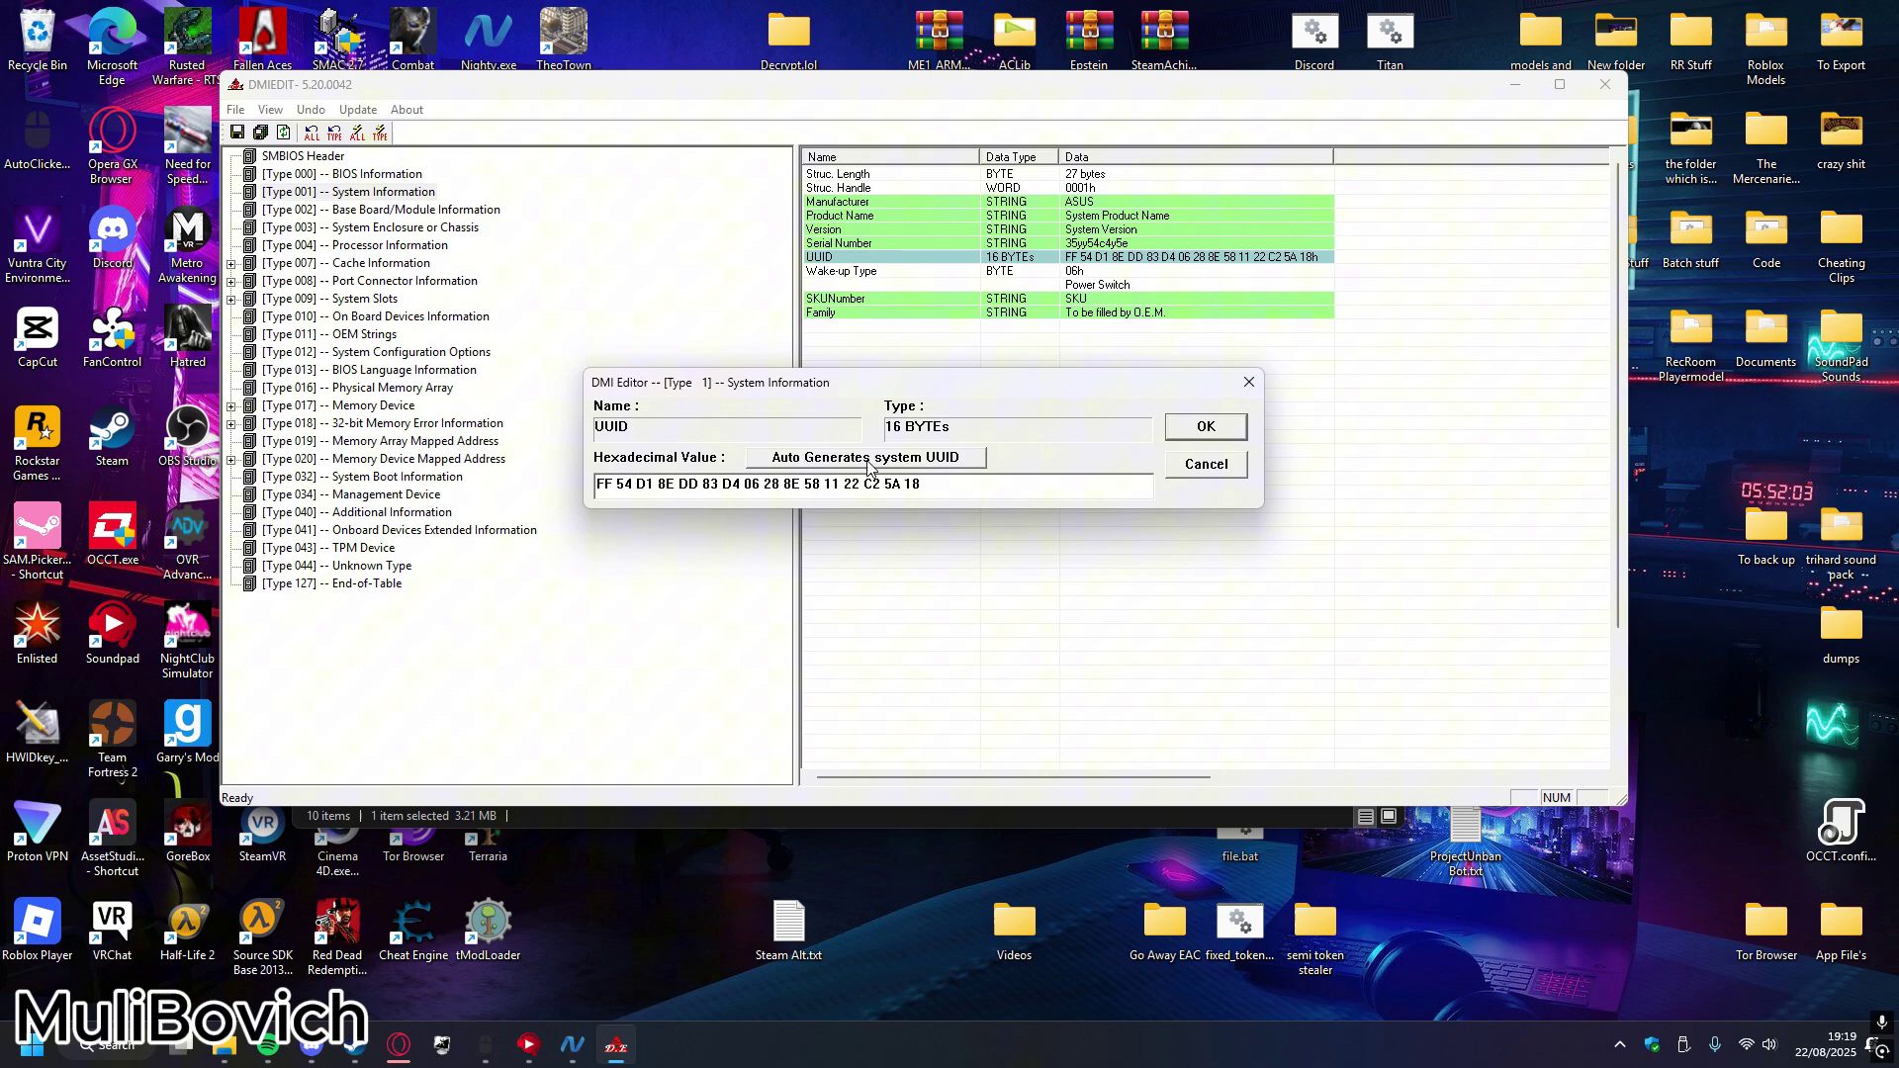
pyautogui.click(868, 460)
pyautogui.click(1206, 435)
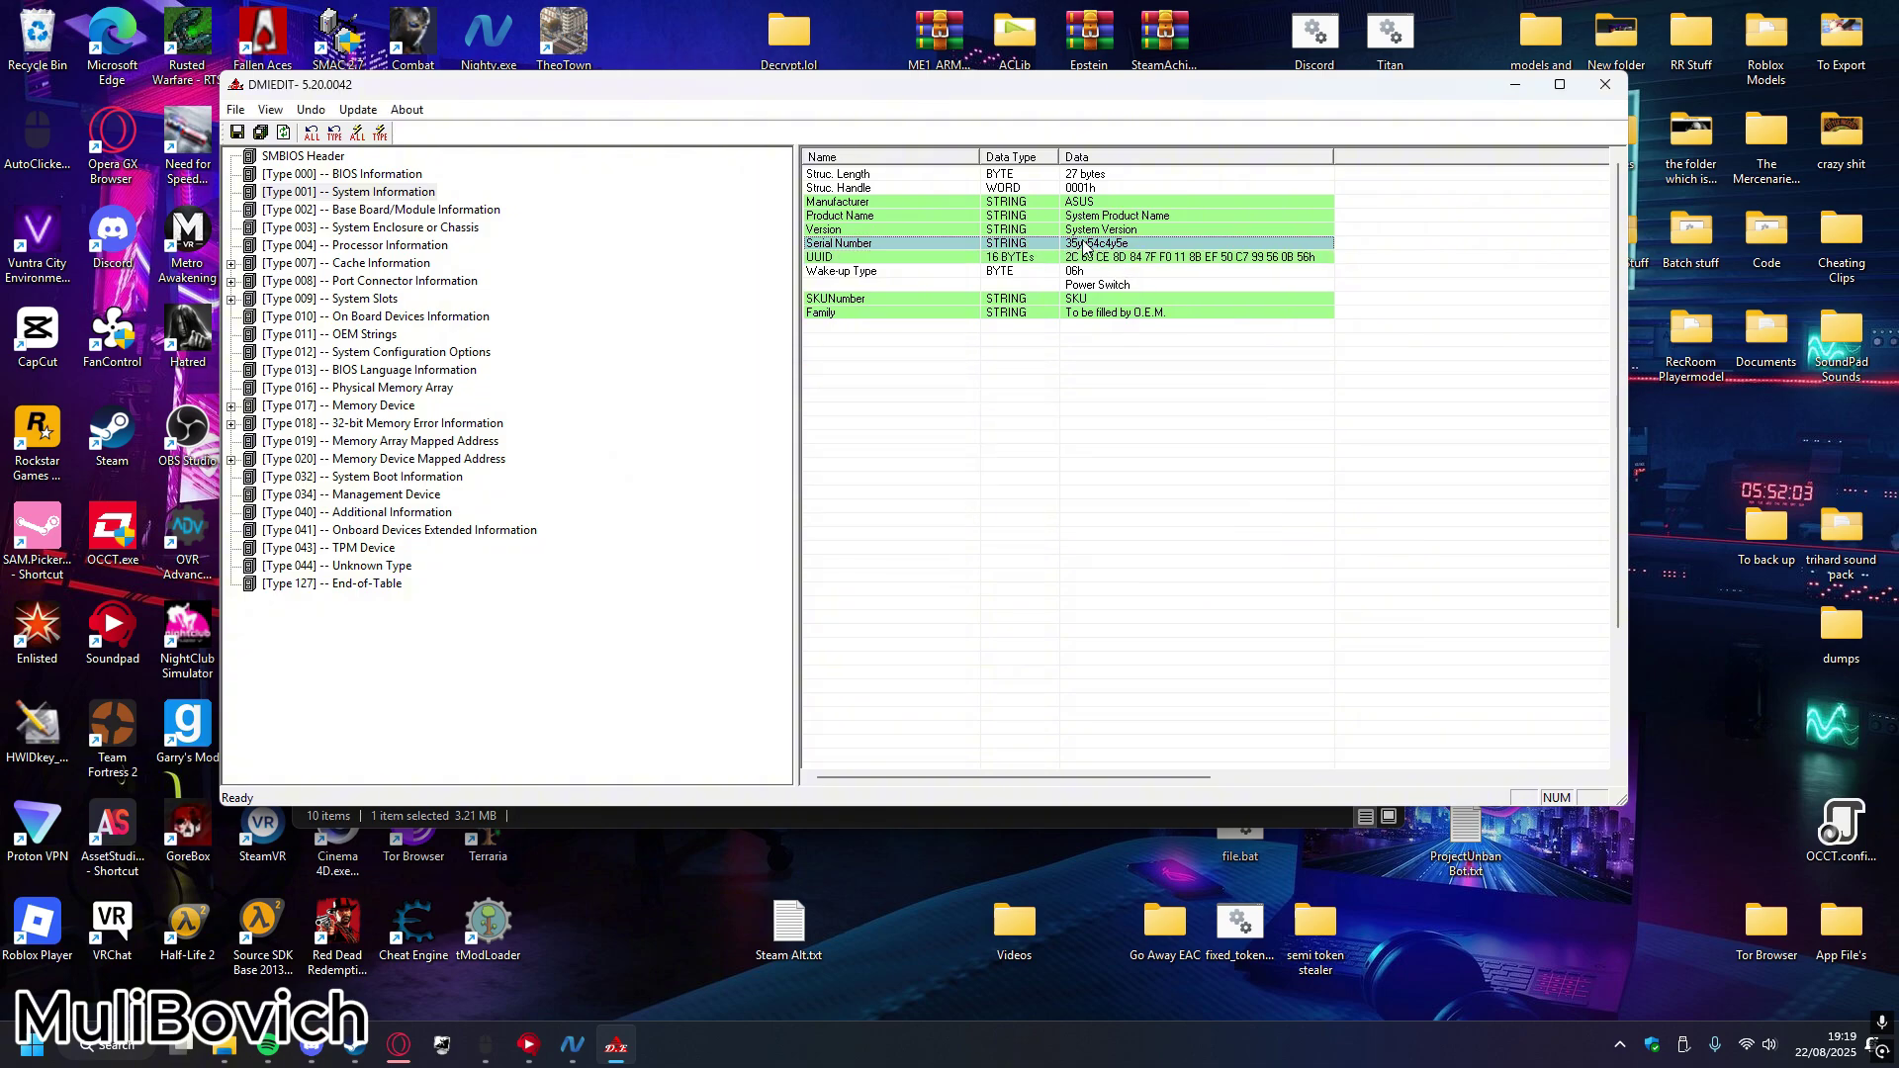
pyautogui.doubleClick(1094, 244)
pyautogui.moveTo(834, 435); pyautogui.dragTo(367, 436)
pyautogui.write('rui234ct938wu')
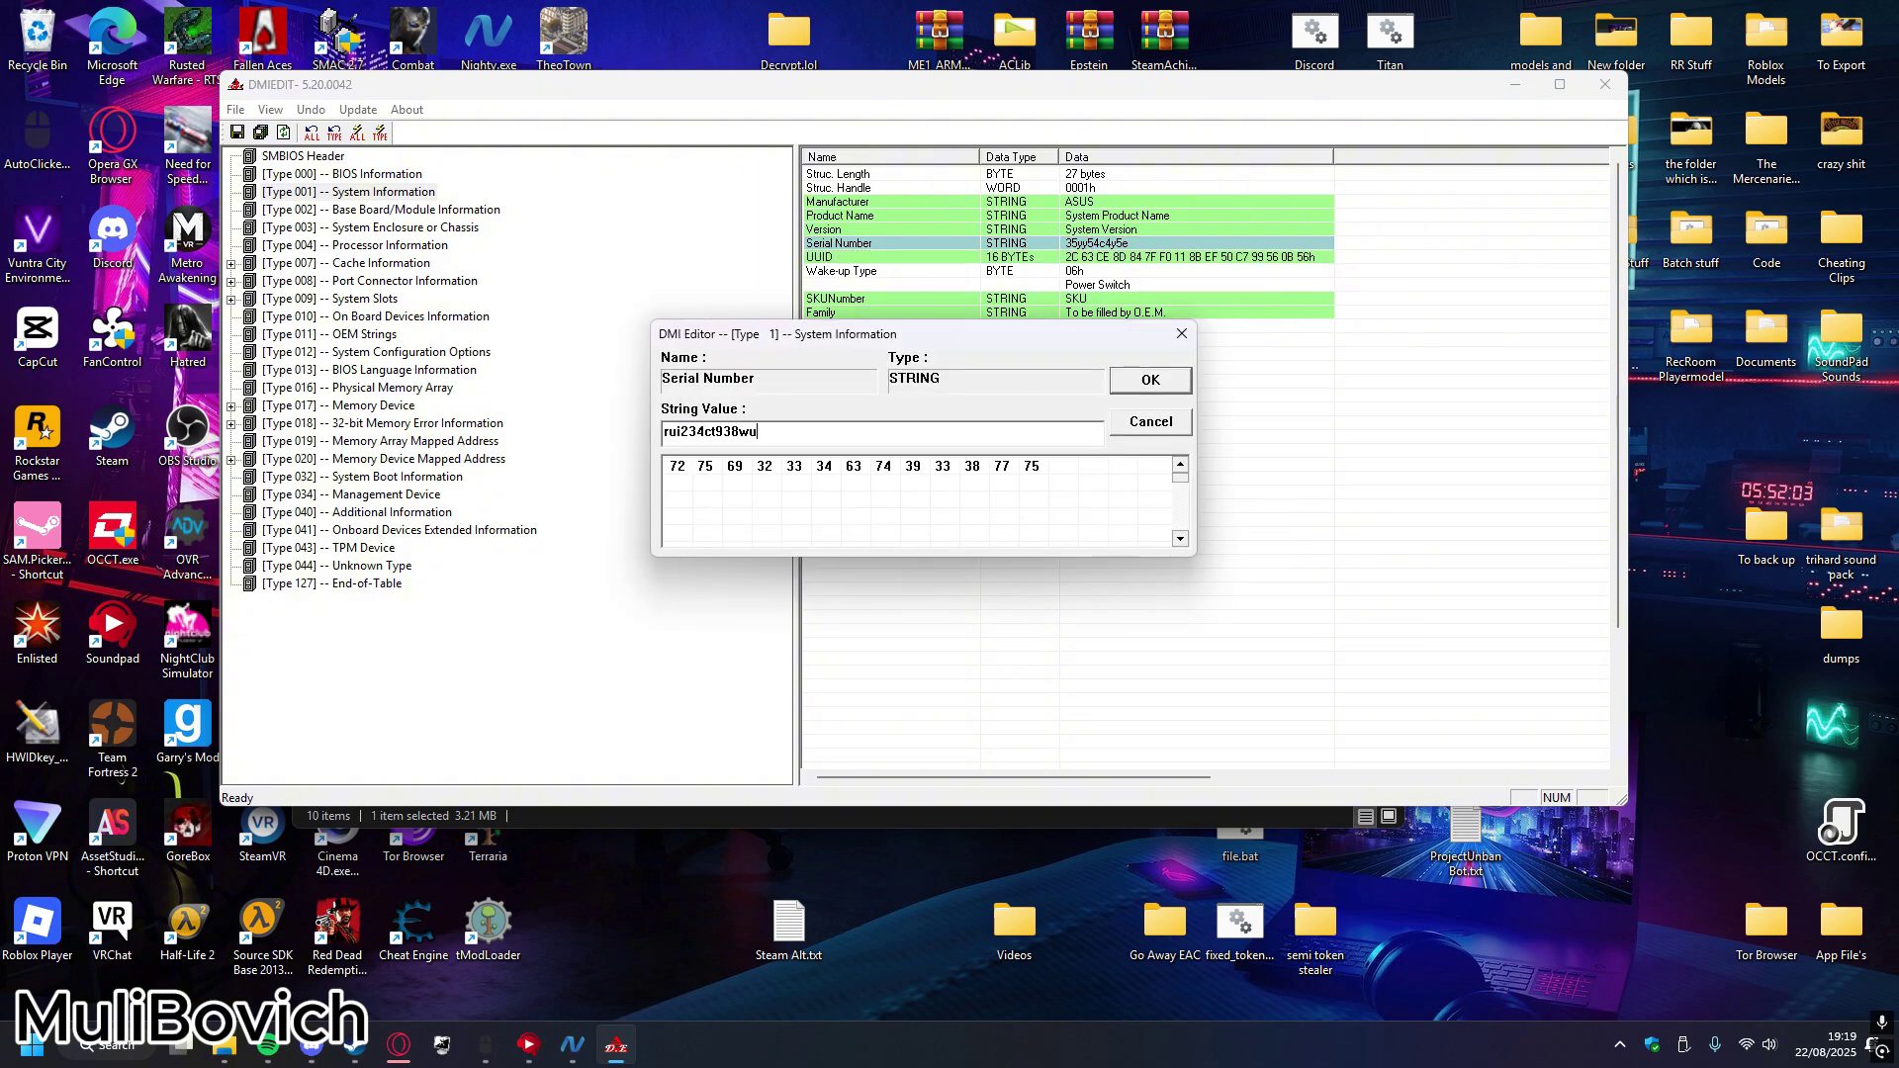
pyautogui.click(1140, 384)
pyautogui.click(414, 209)
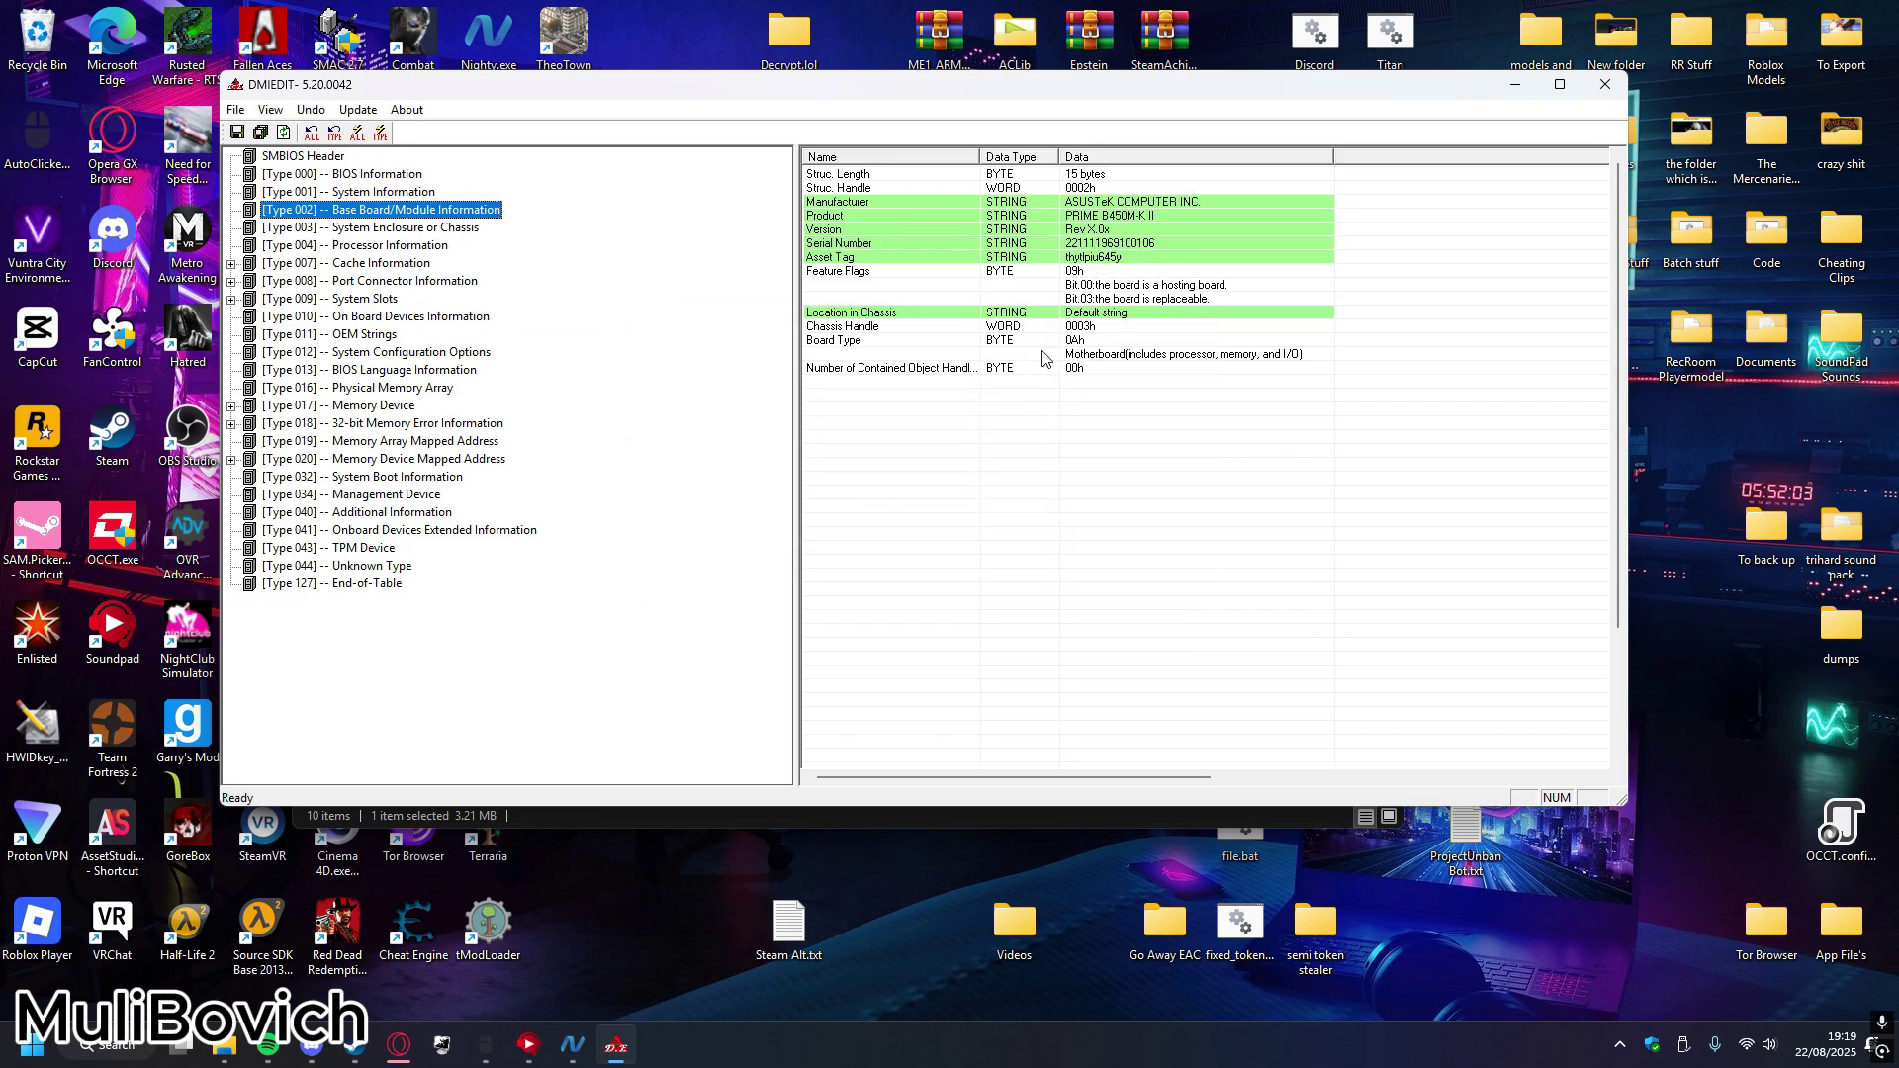
pyautogui.doubleClick(1091, 244)
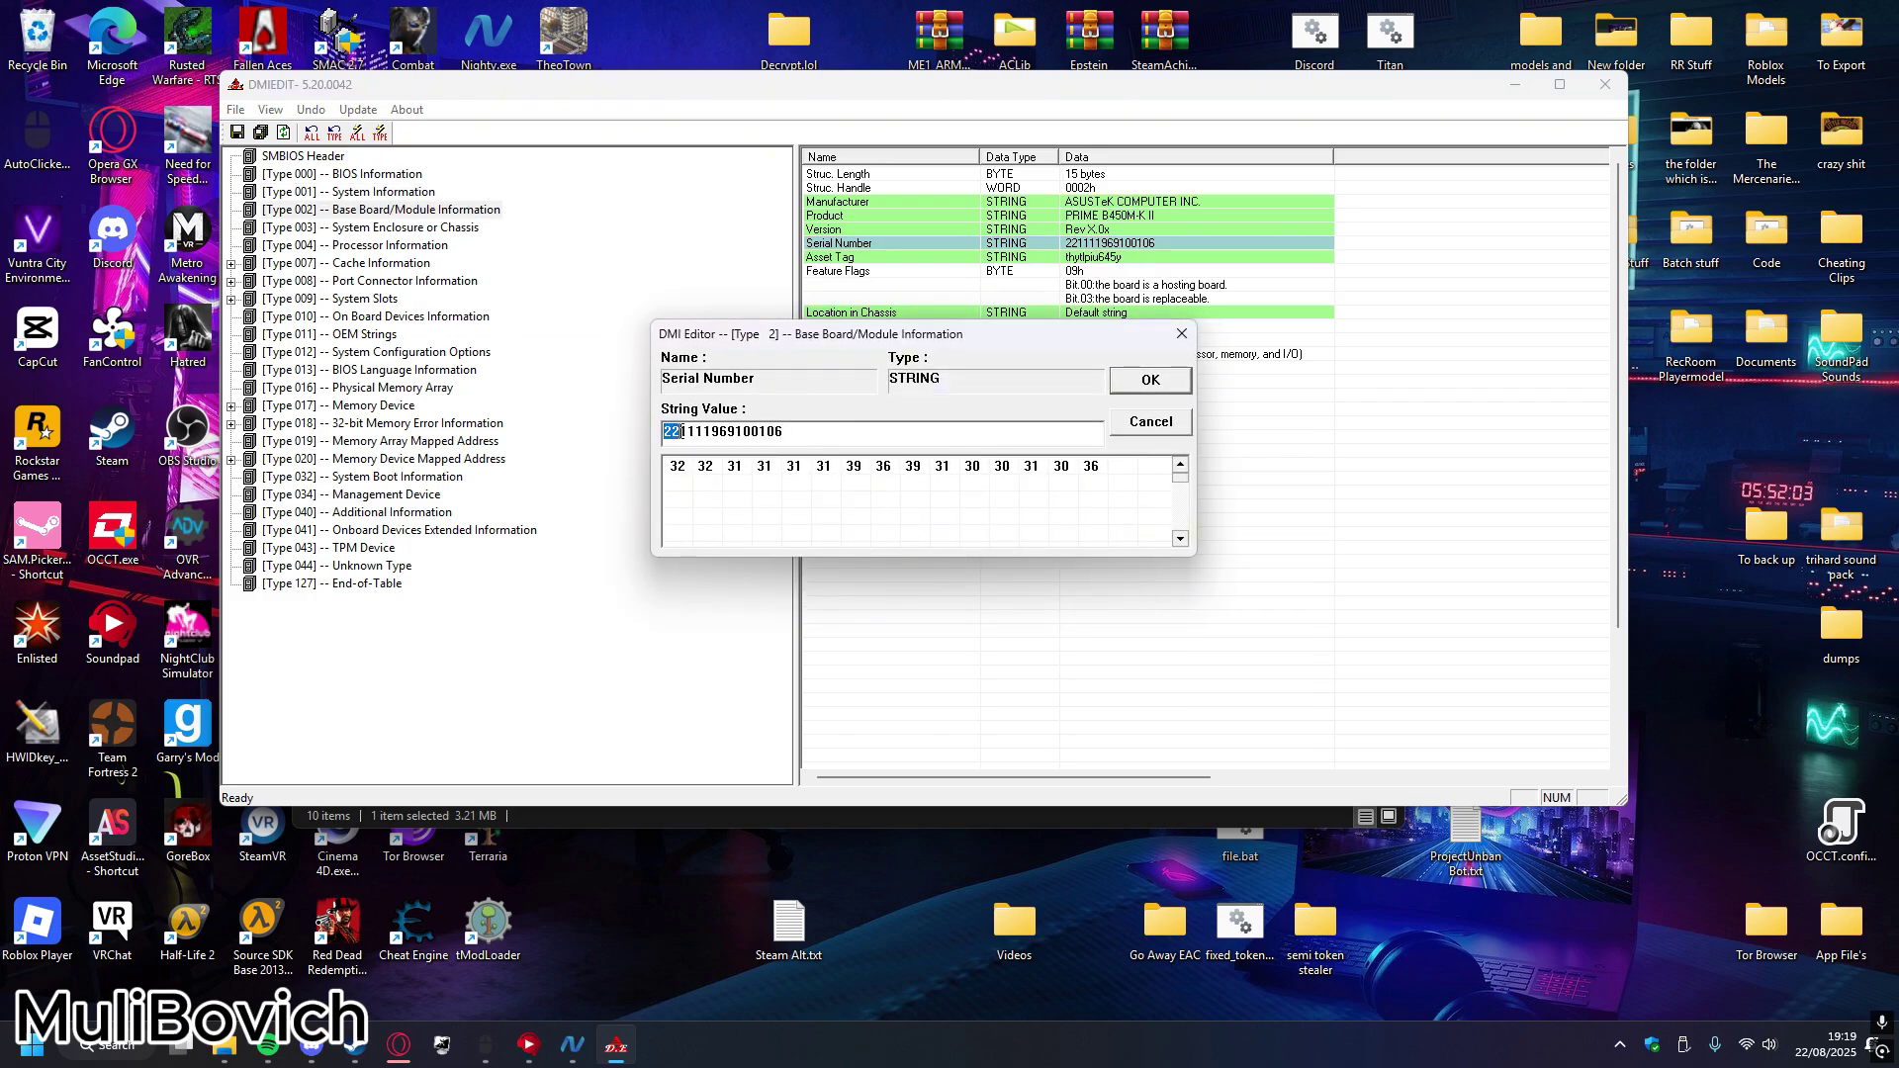
pyautogui.moveTo(678, 430); pyautogui.dragTo(687, 431)
pyautogui.click(689, 435)
pyautogui.hotkey('shift', 'End')
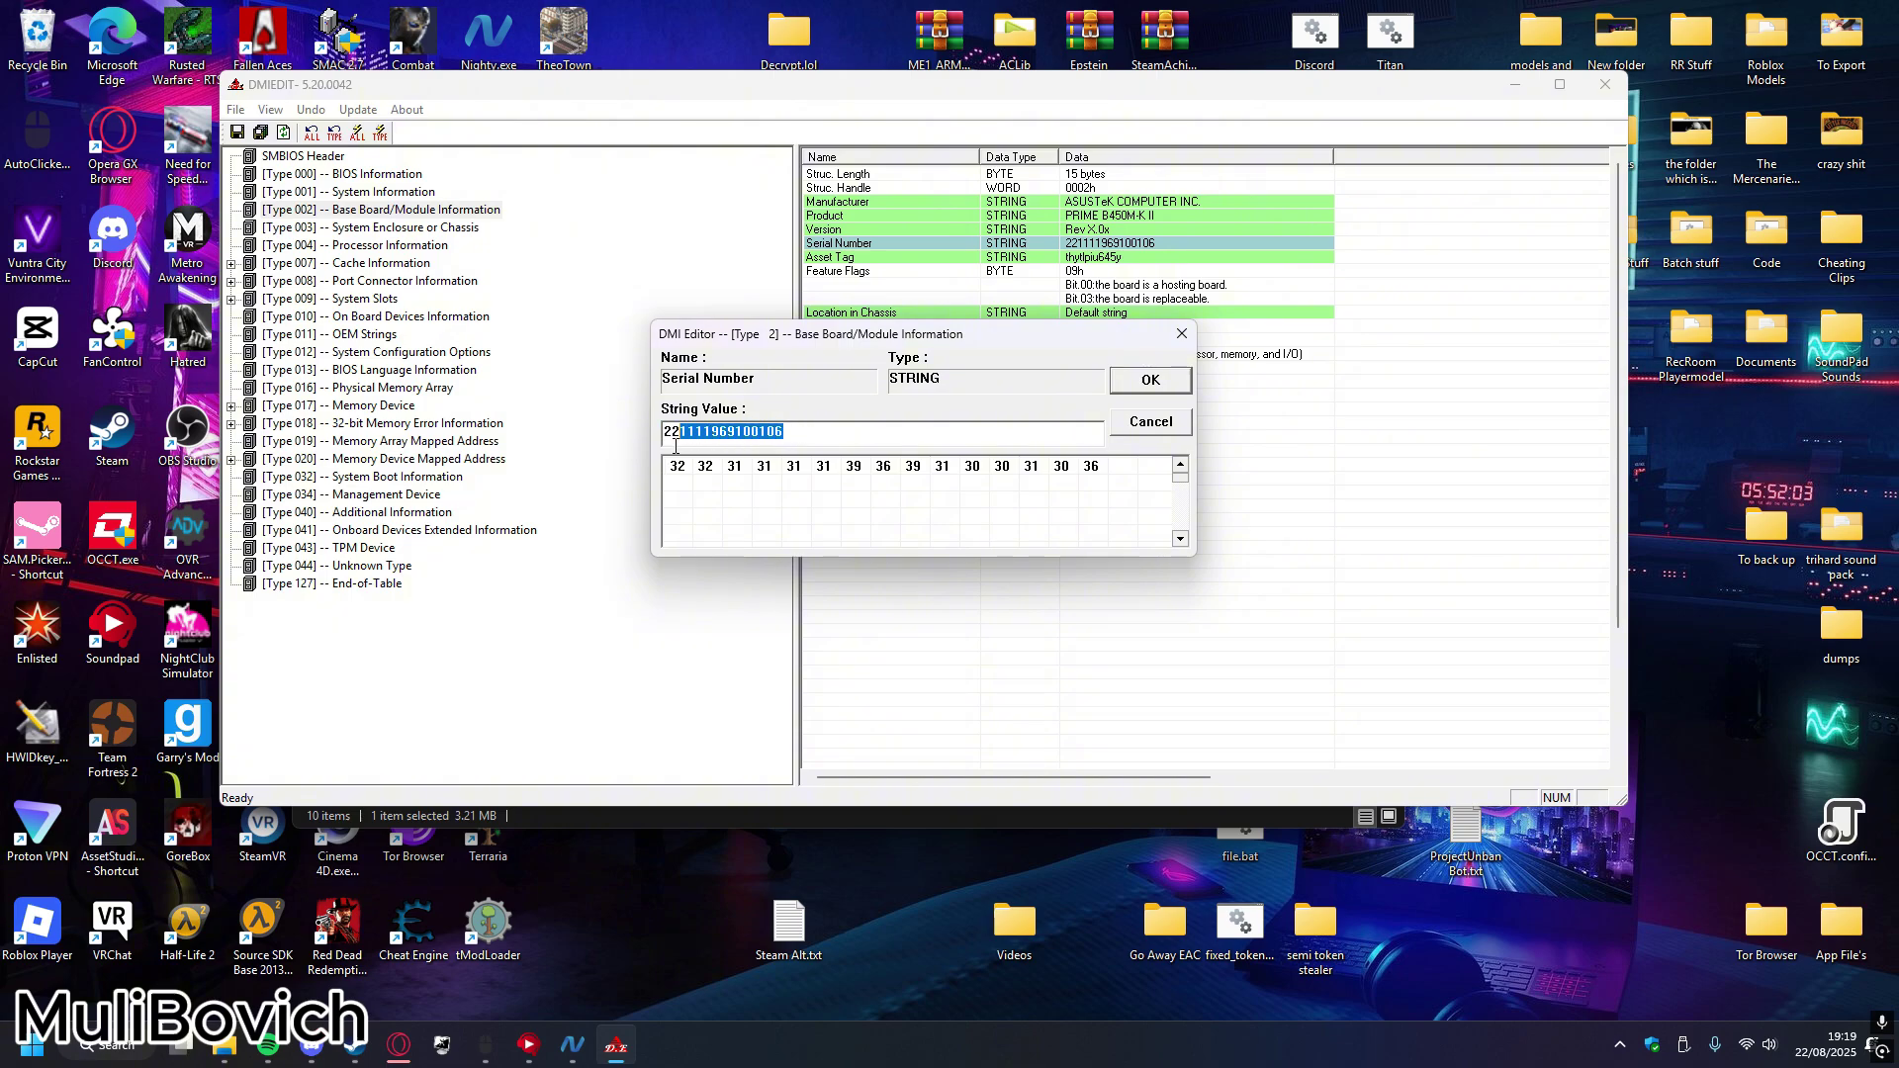
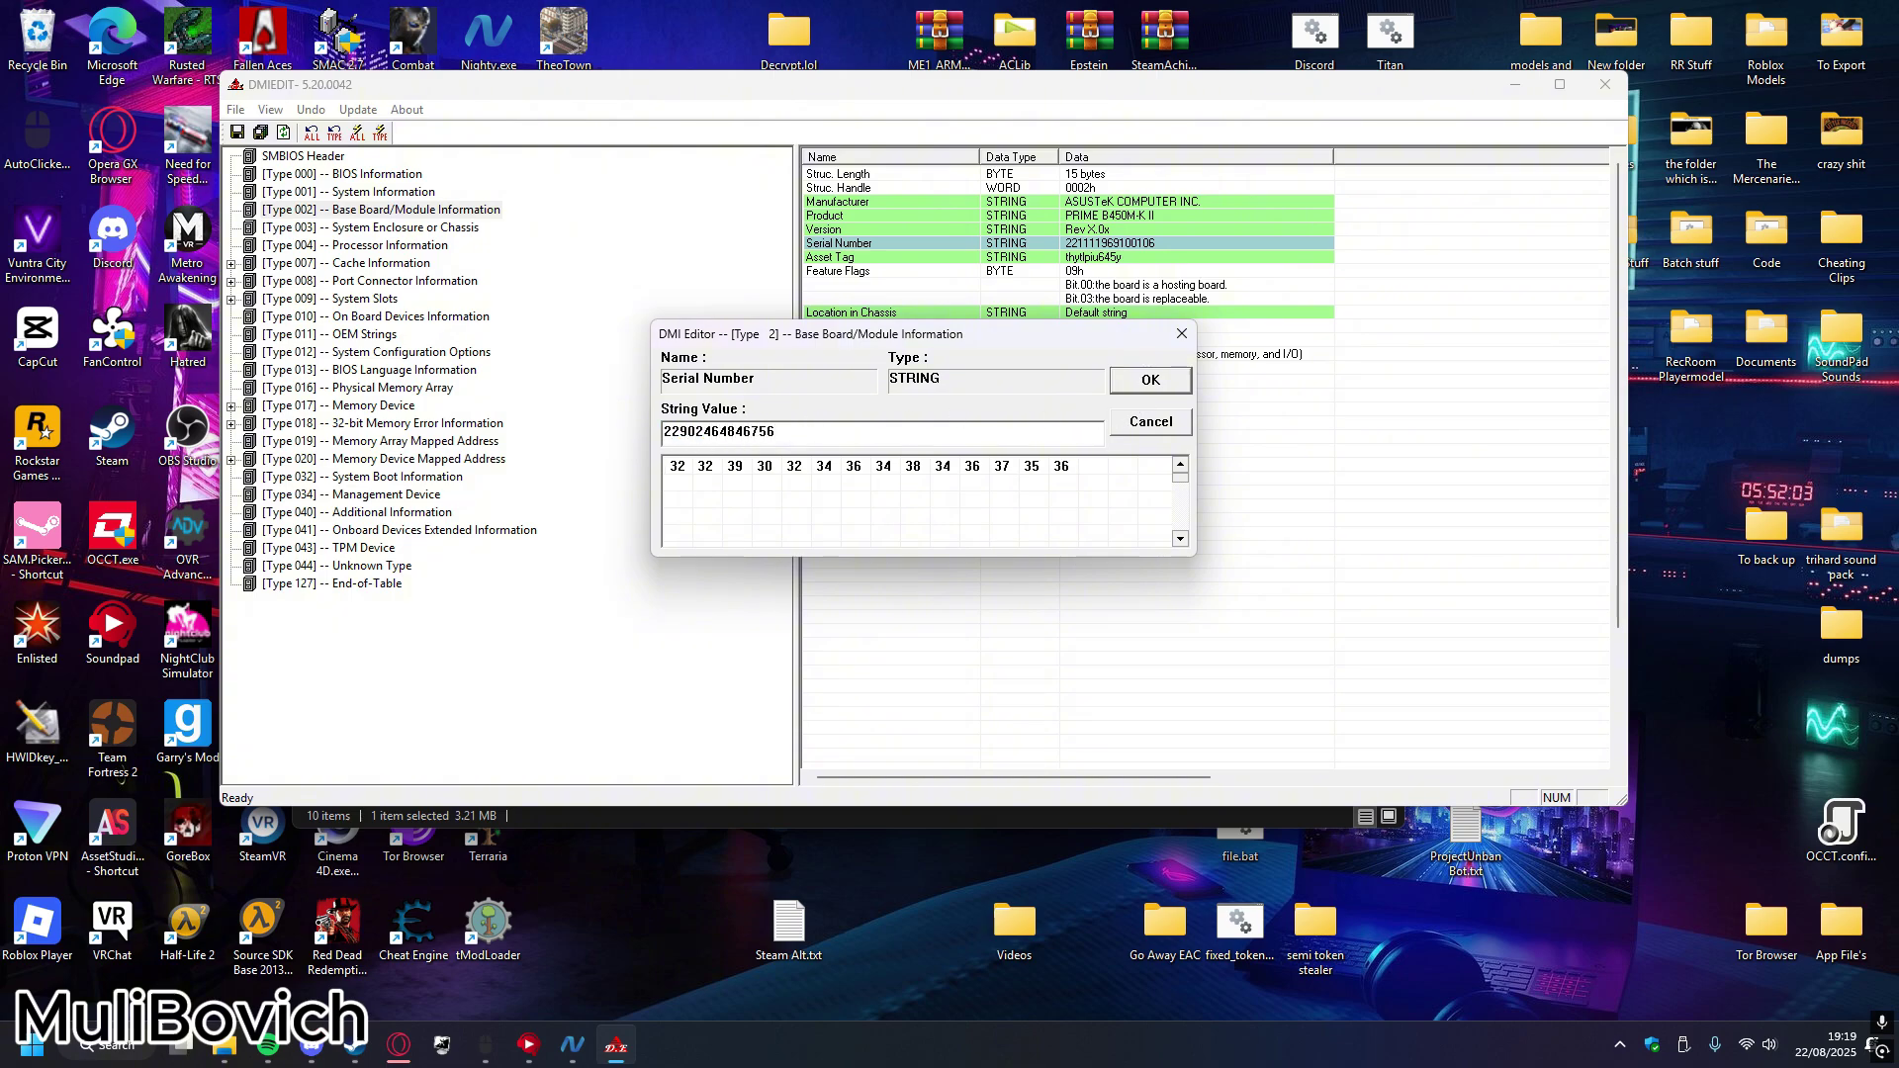
pyautogui.press('Return')
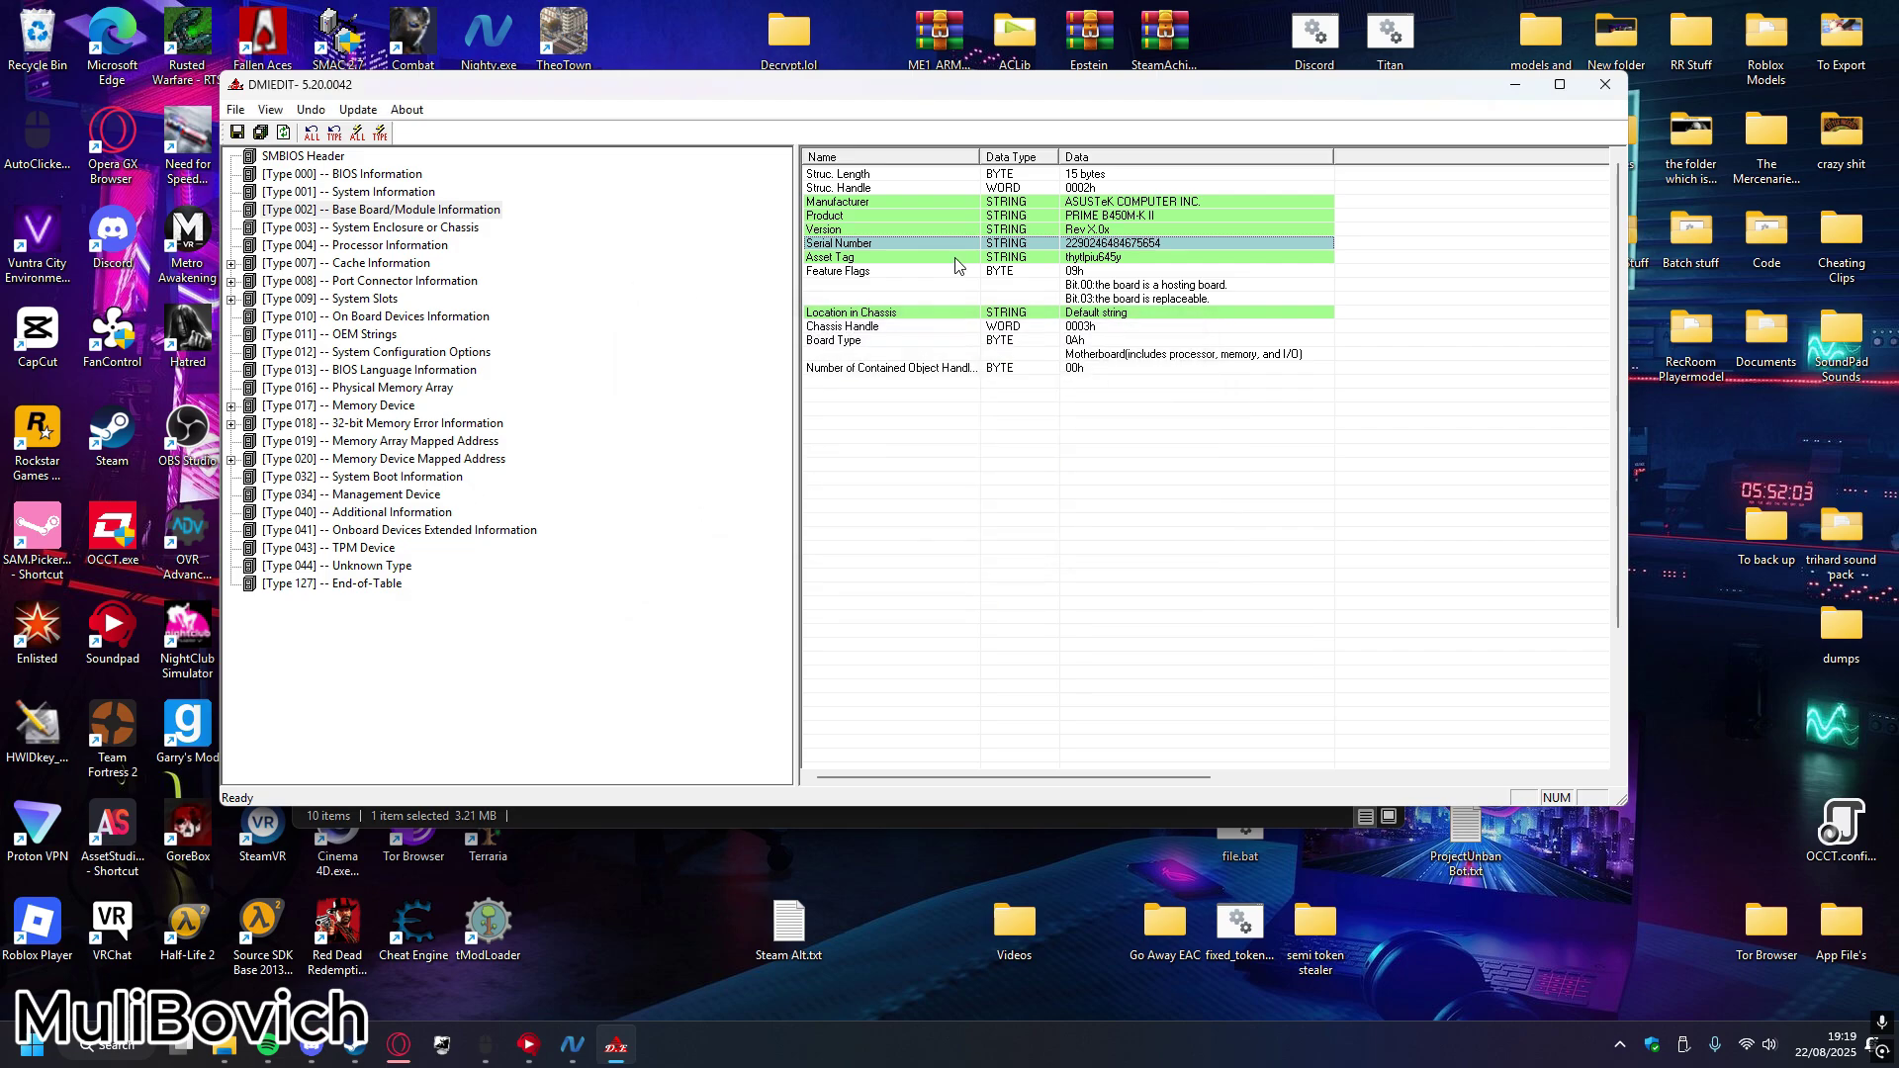
# Set the base board asset tag to wui24yc498
pyautogui.press('Down')
pyautogui.press('Return')
pyautogui.doubleClick(814, 424)
pyautogui.write('wui24yc498')
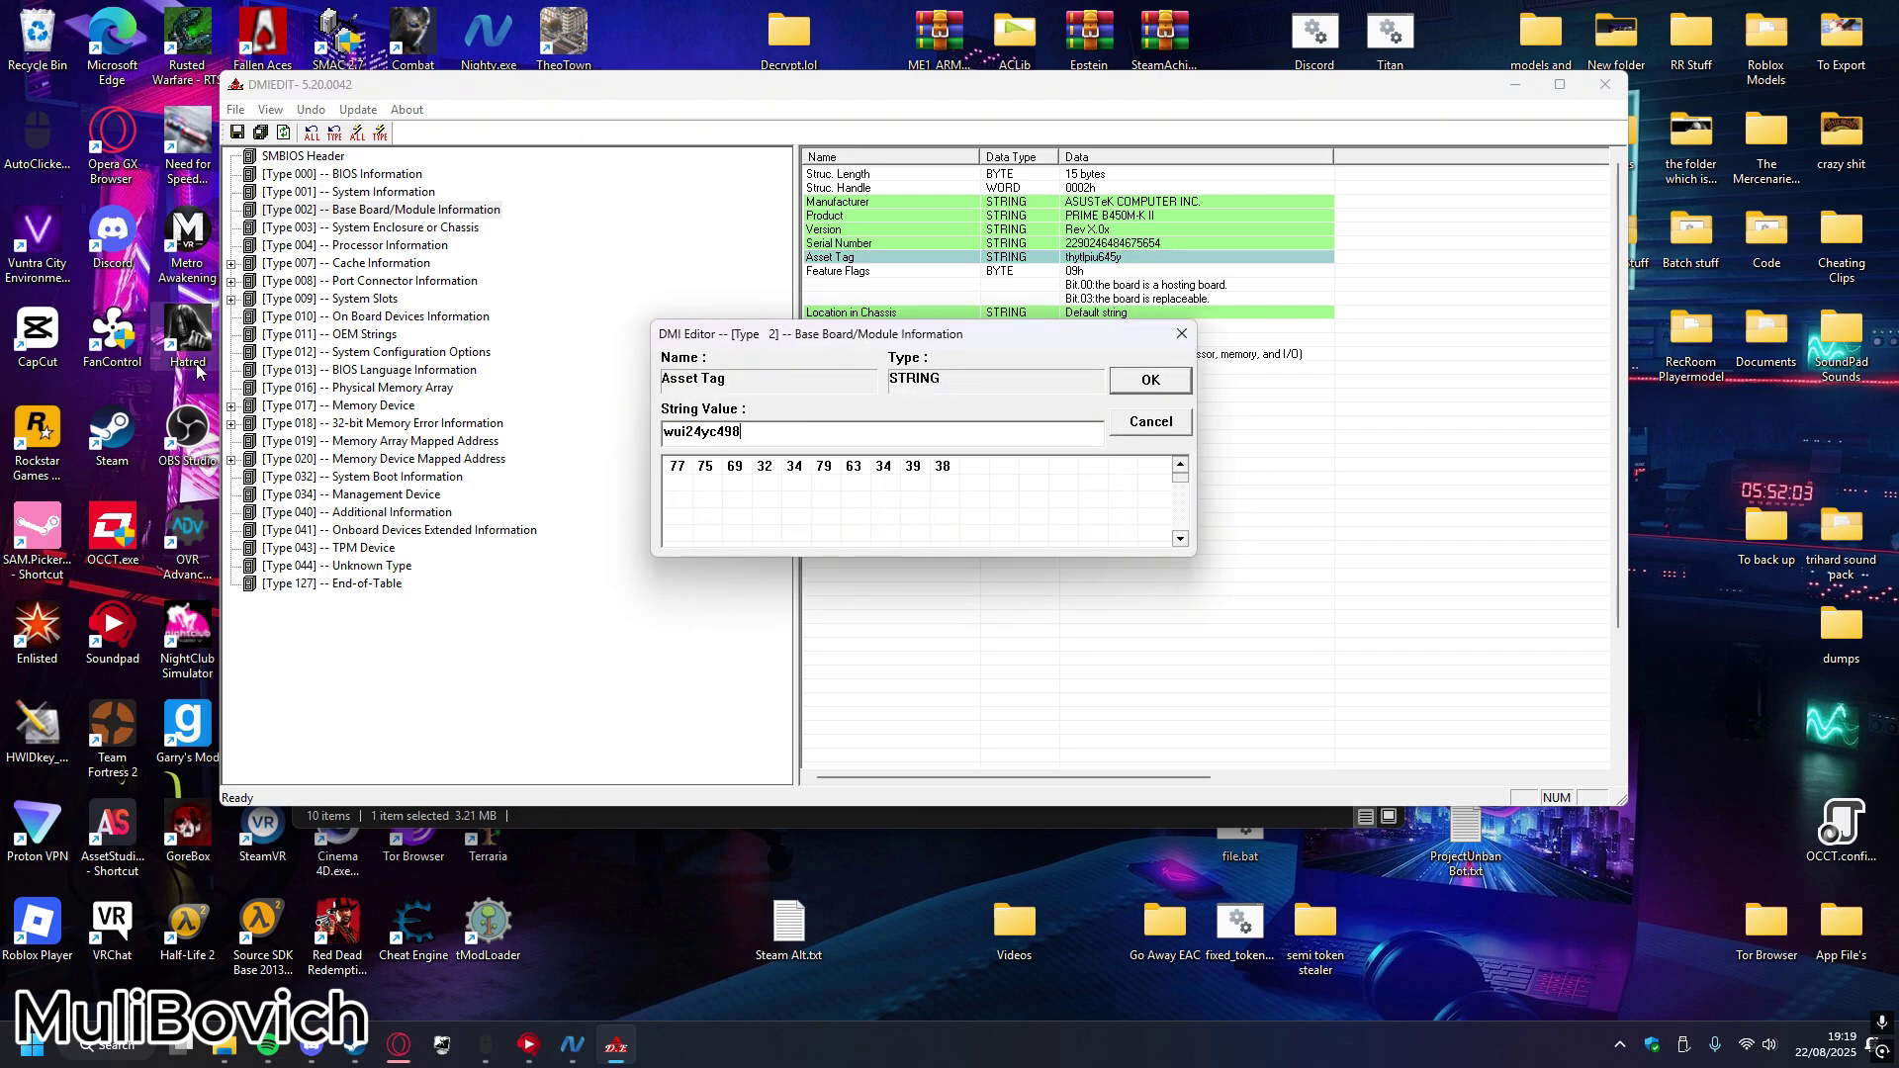
pyautogui.click(1172, 382)
pyautogui.press('Down')
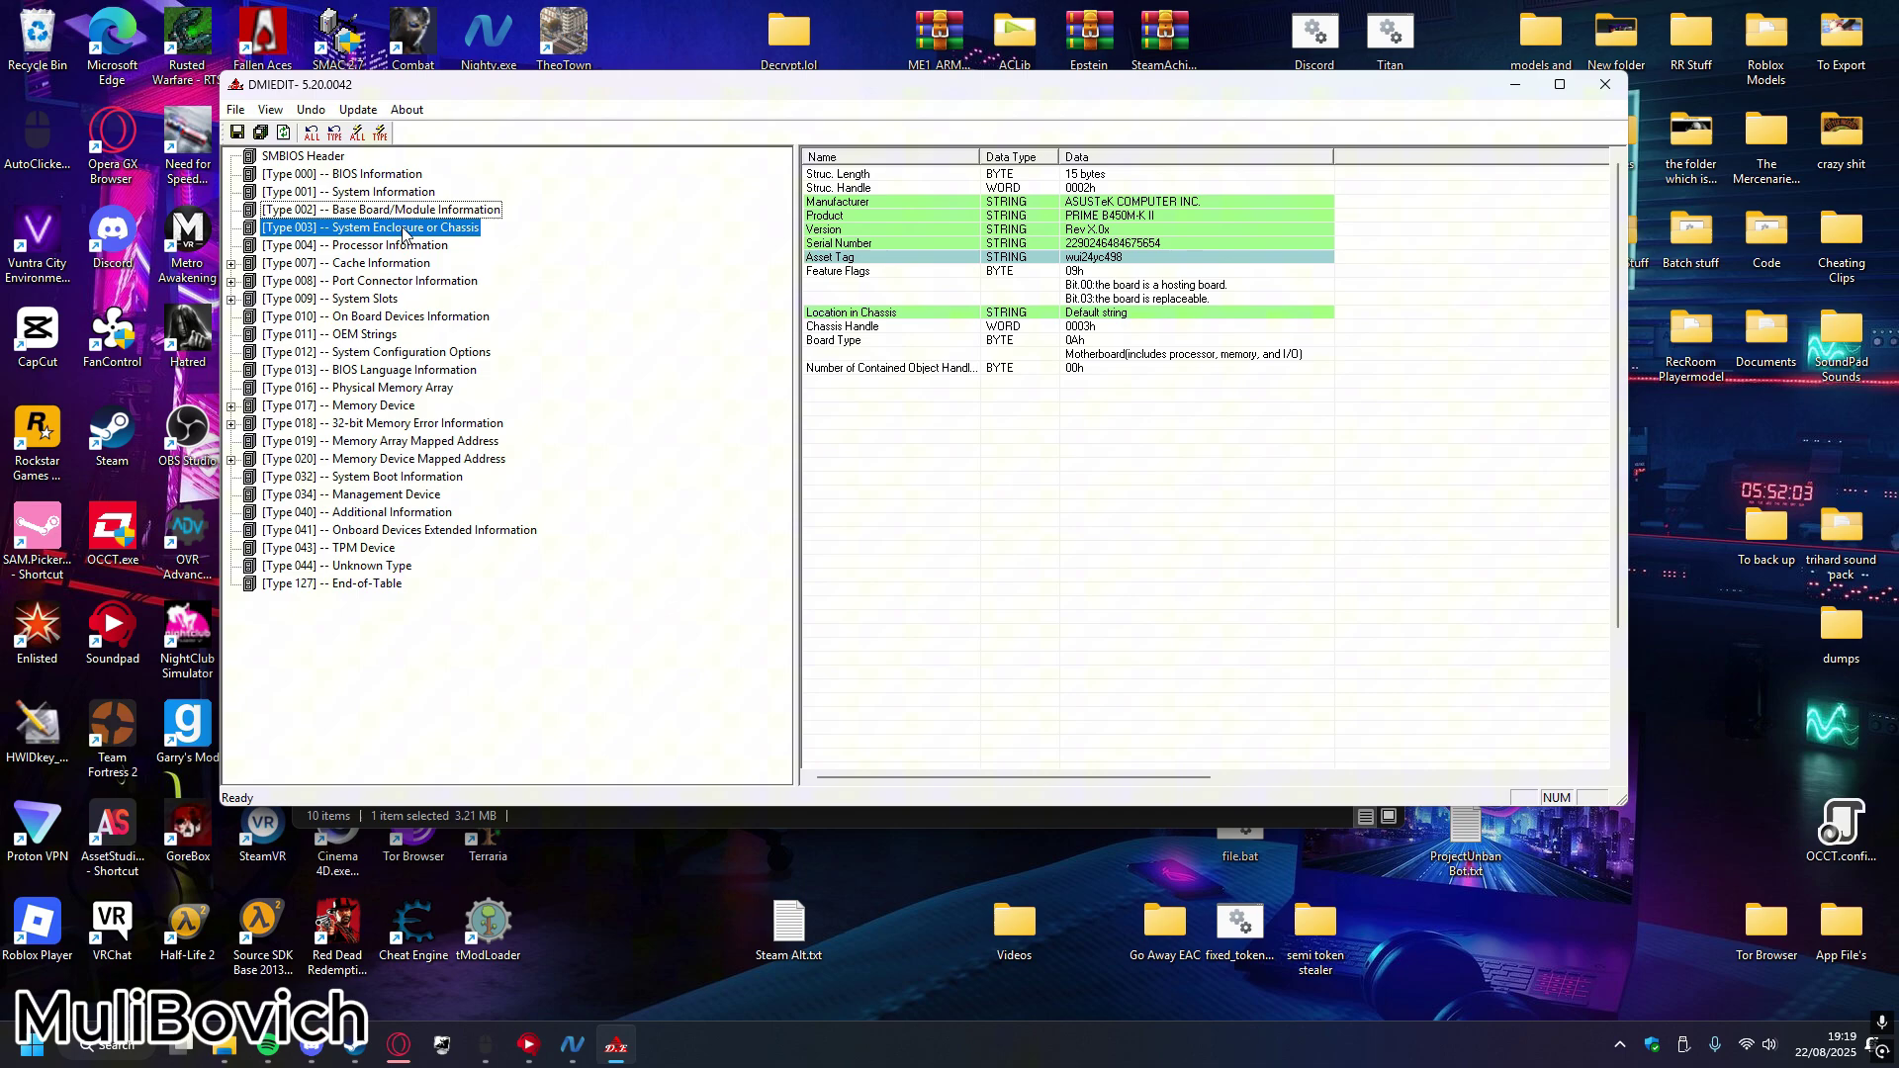
# Set the chassis serial number to 3uictyw49rgu and asset tag to 4uivtye98og
pyautogui.click(1088, 244)
pyautogui.doubleClick(1088, 259)
pyautogui.doubleClick(712, 431)
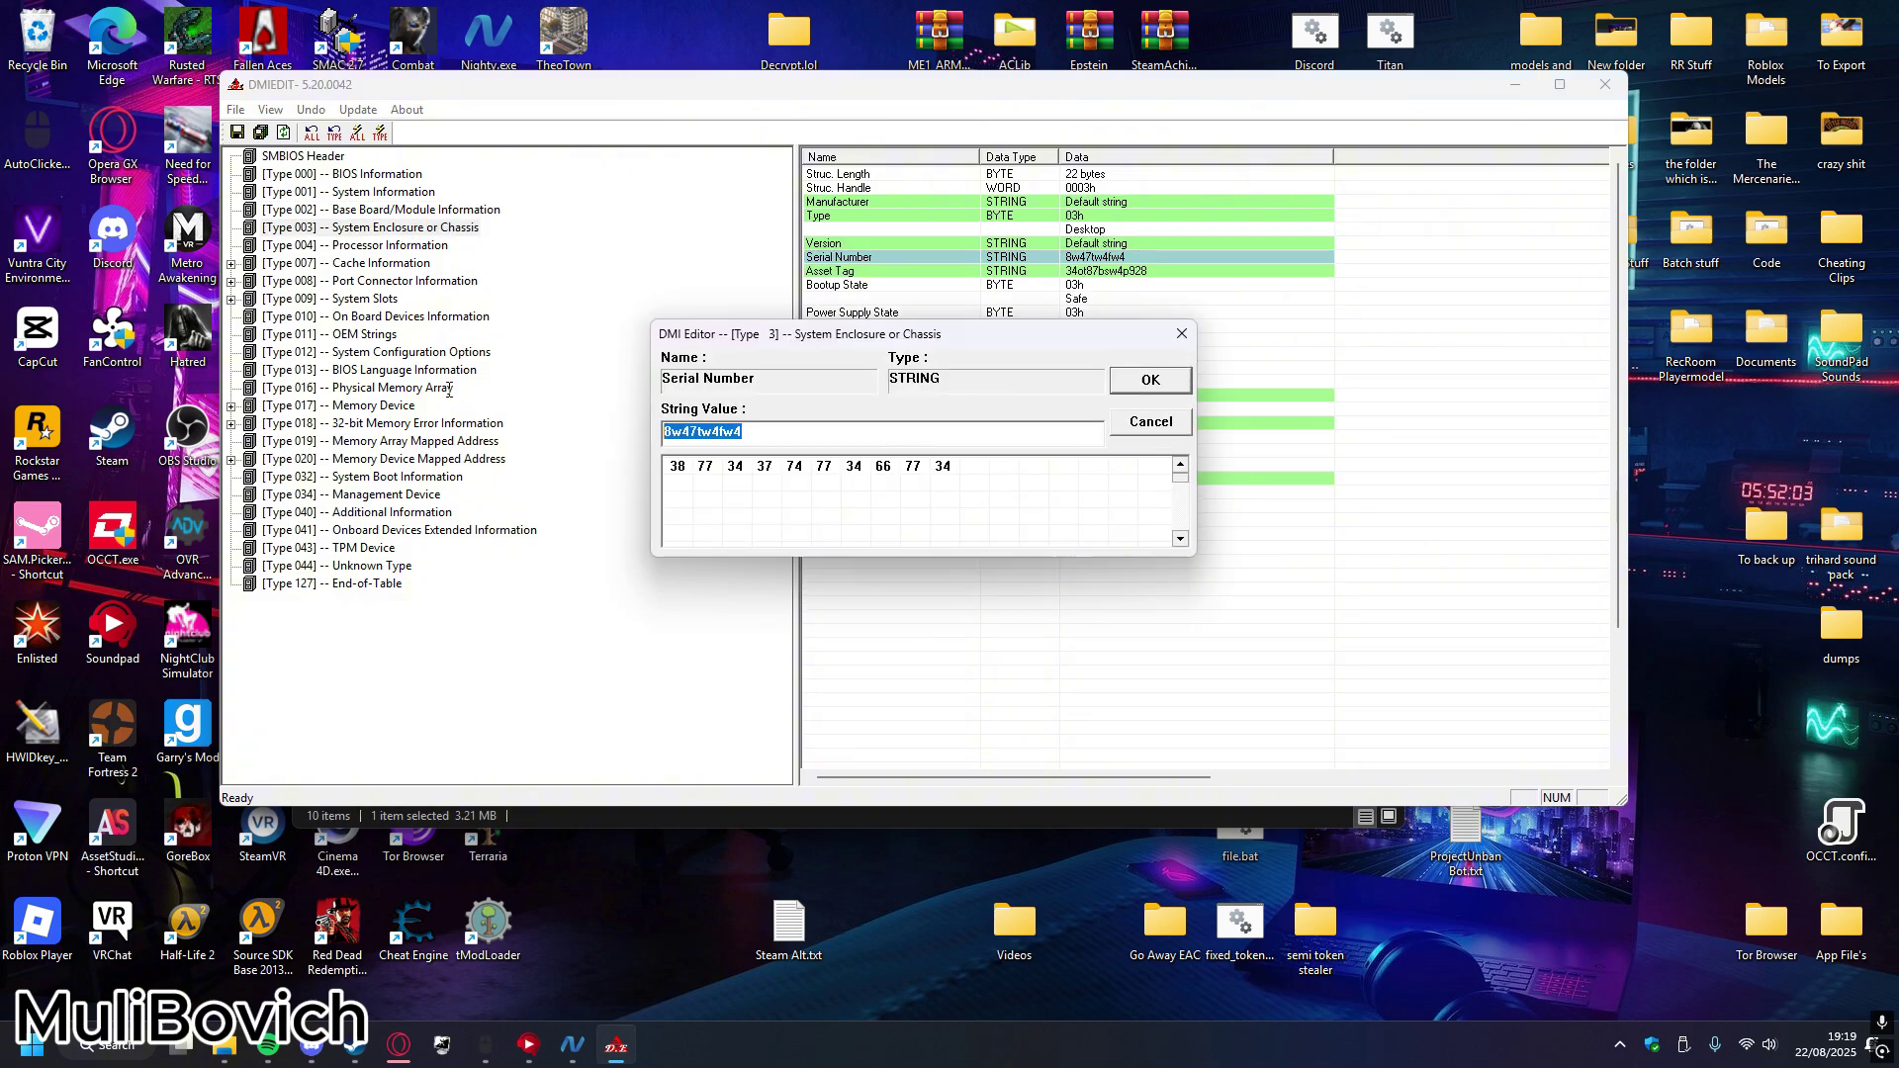
pyautogui.write('3uictyw49rgu')
pyautogui.click(1145, 390)
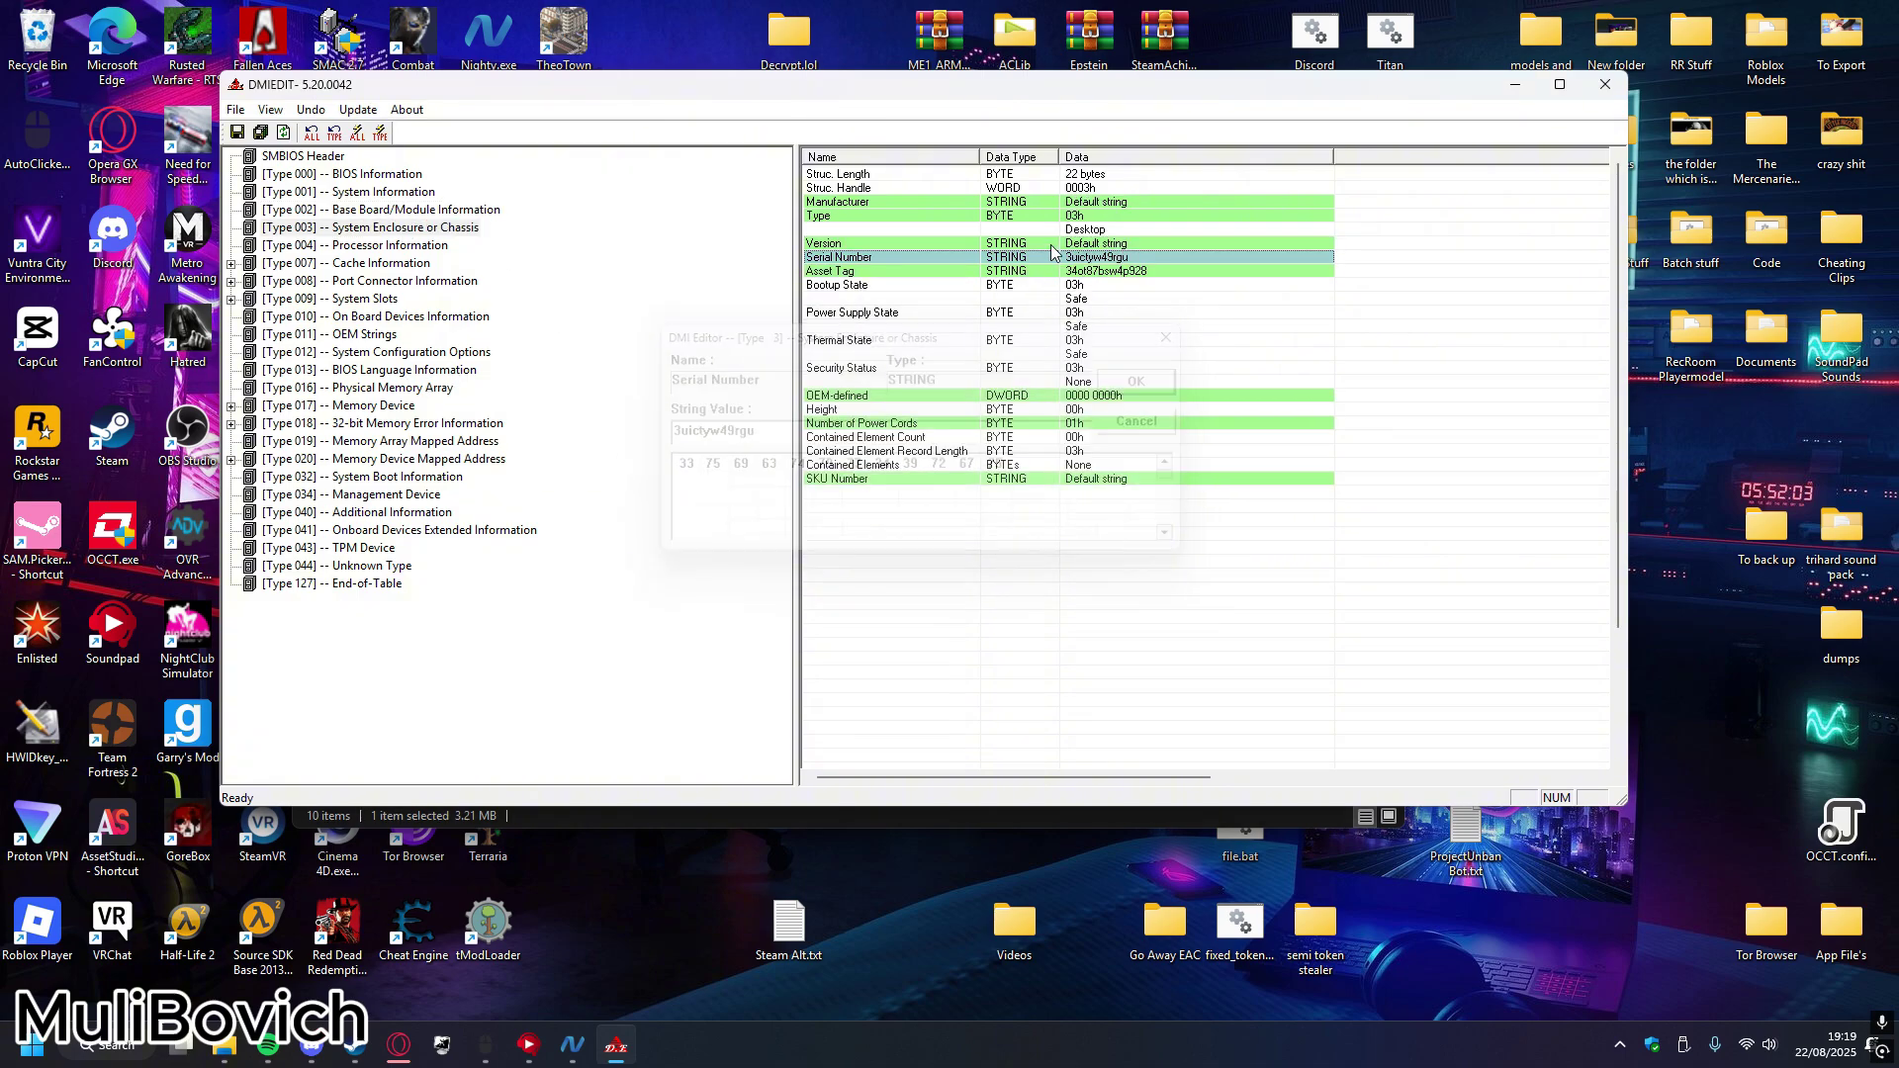
pyautogui.press('Down')
pyautogui.press('Return')
pyautogui.write('4uivtye98og')
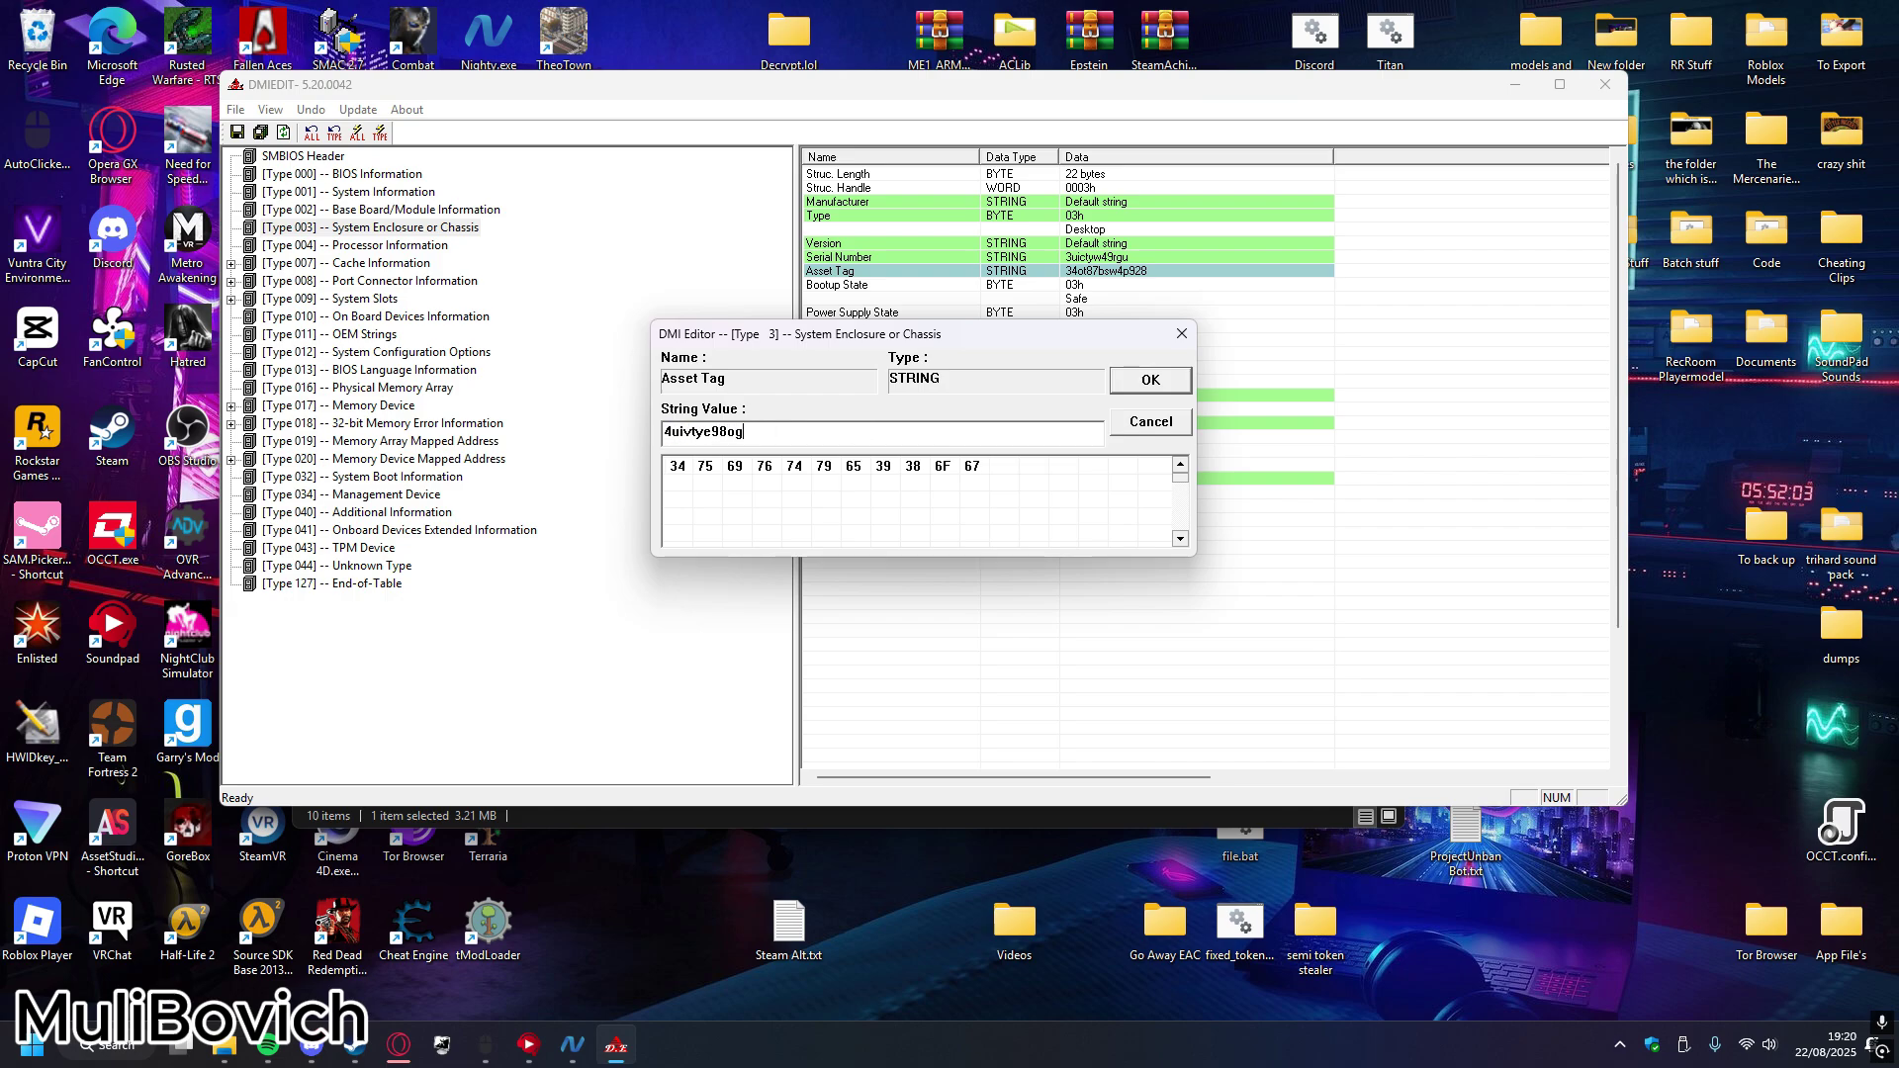
pyautogui.click(1145, 390)
# Set the processor serial to 't vui4hc89goer' and asset tag to '4tgwruictg4nh 9i', then select its part number
pyautogui.click(484, 247)
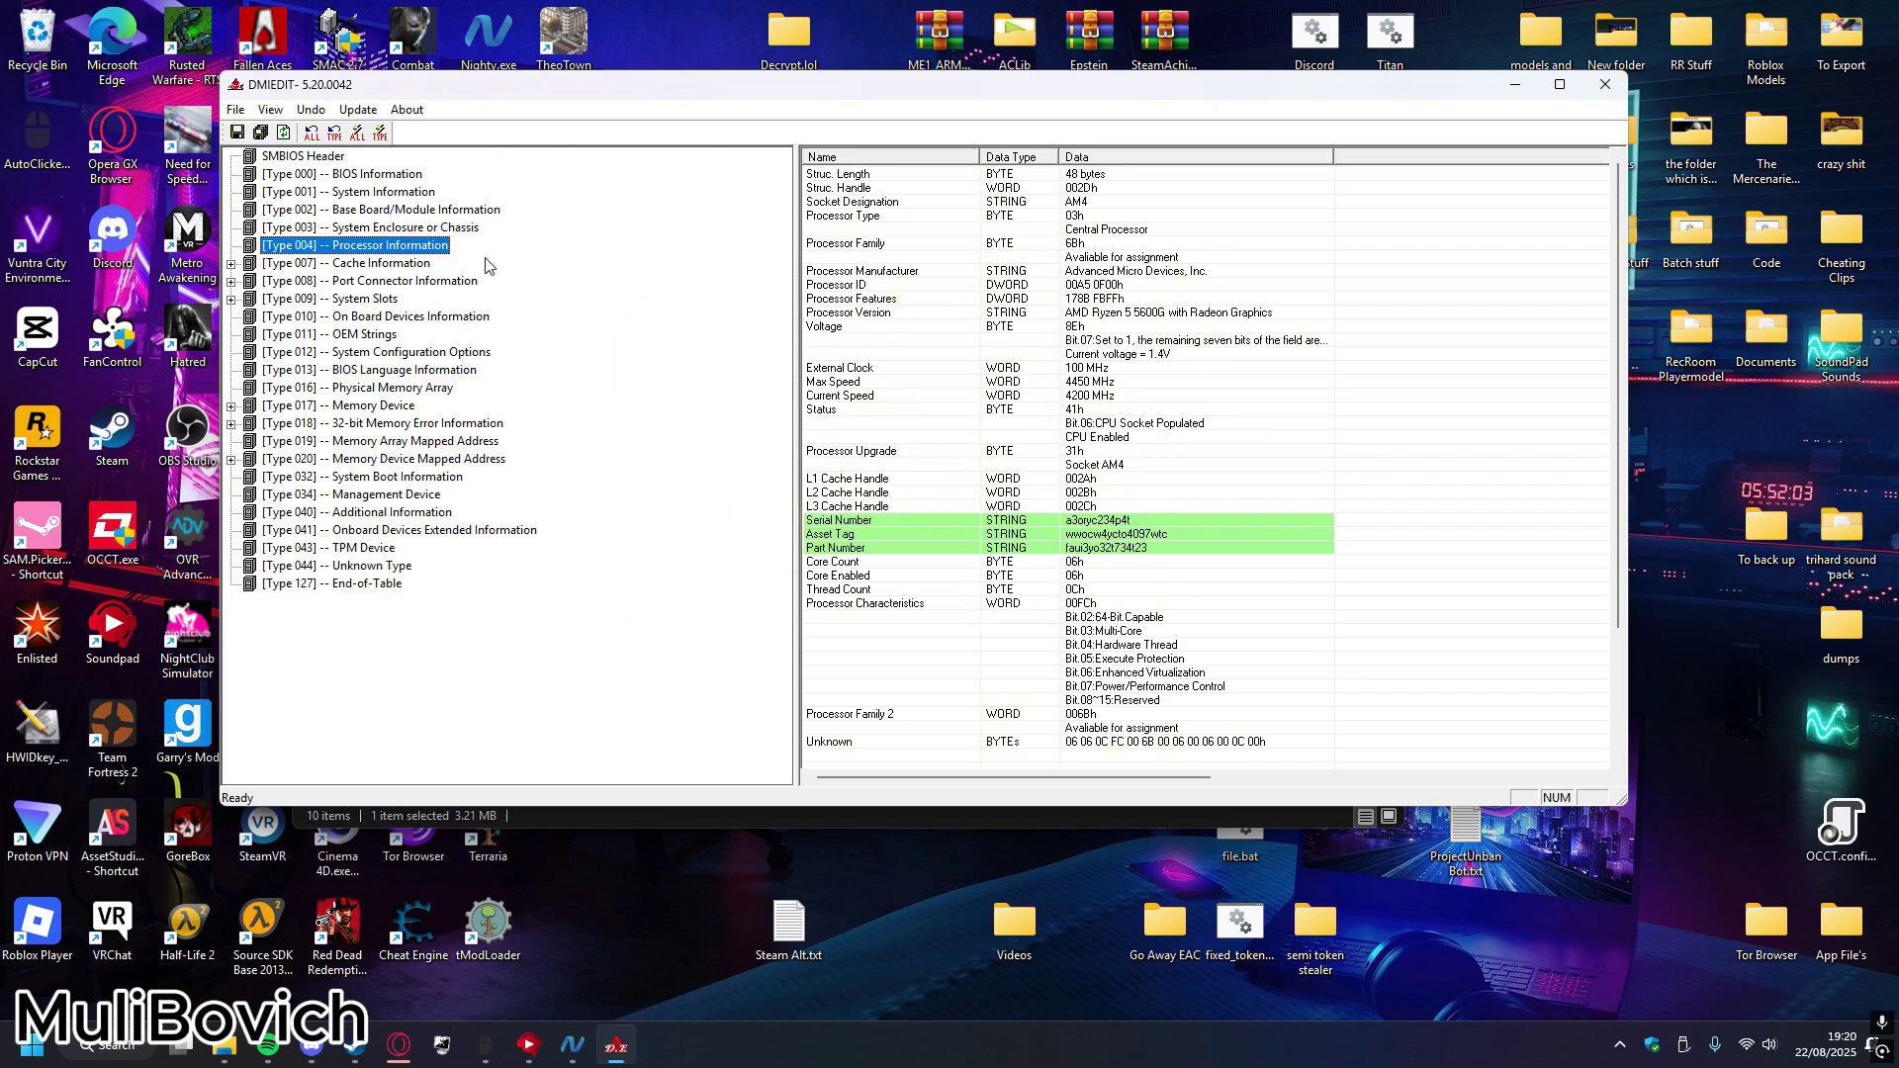
pyautogui.doubleClick(1094, 523)
pyautogui.write('t vui4hc89goe')
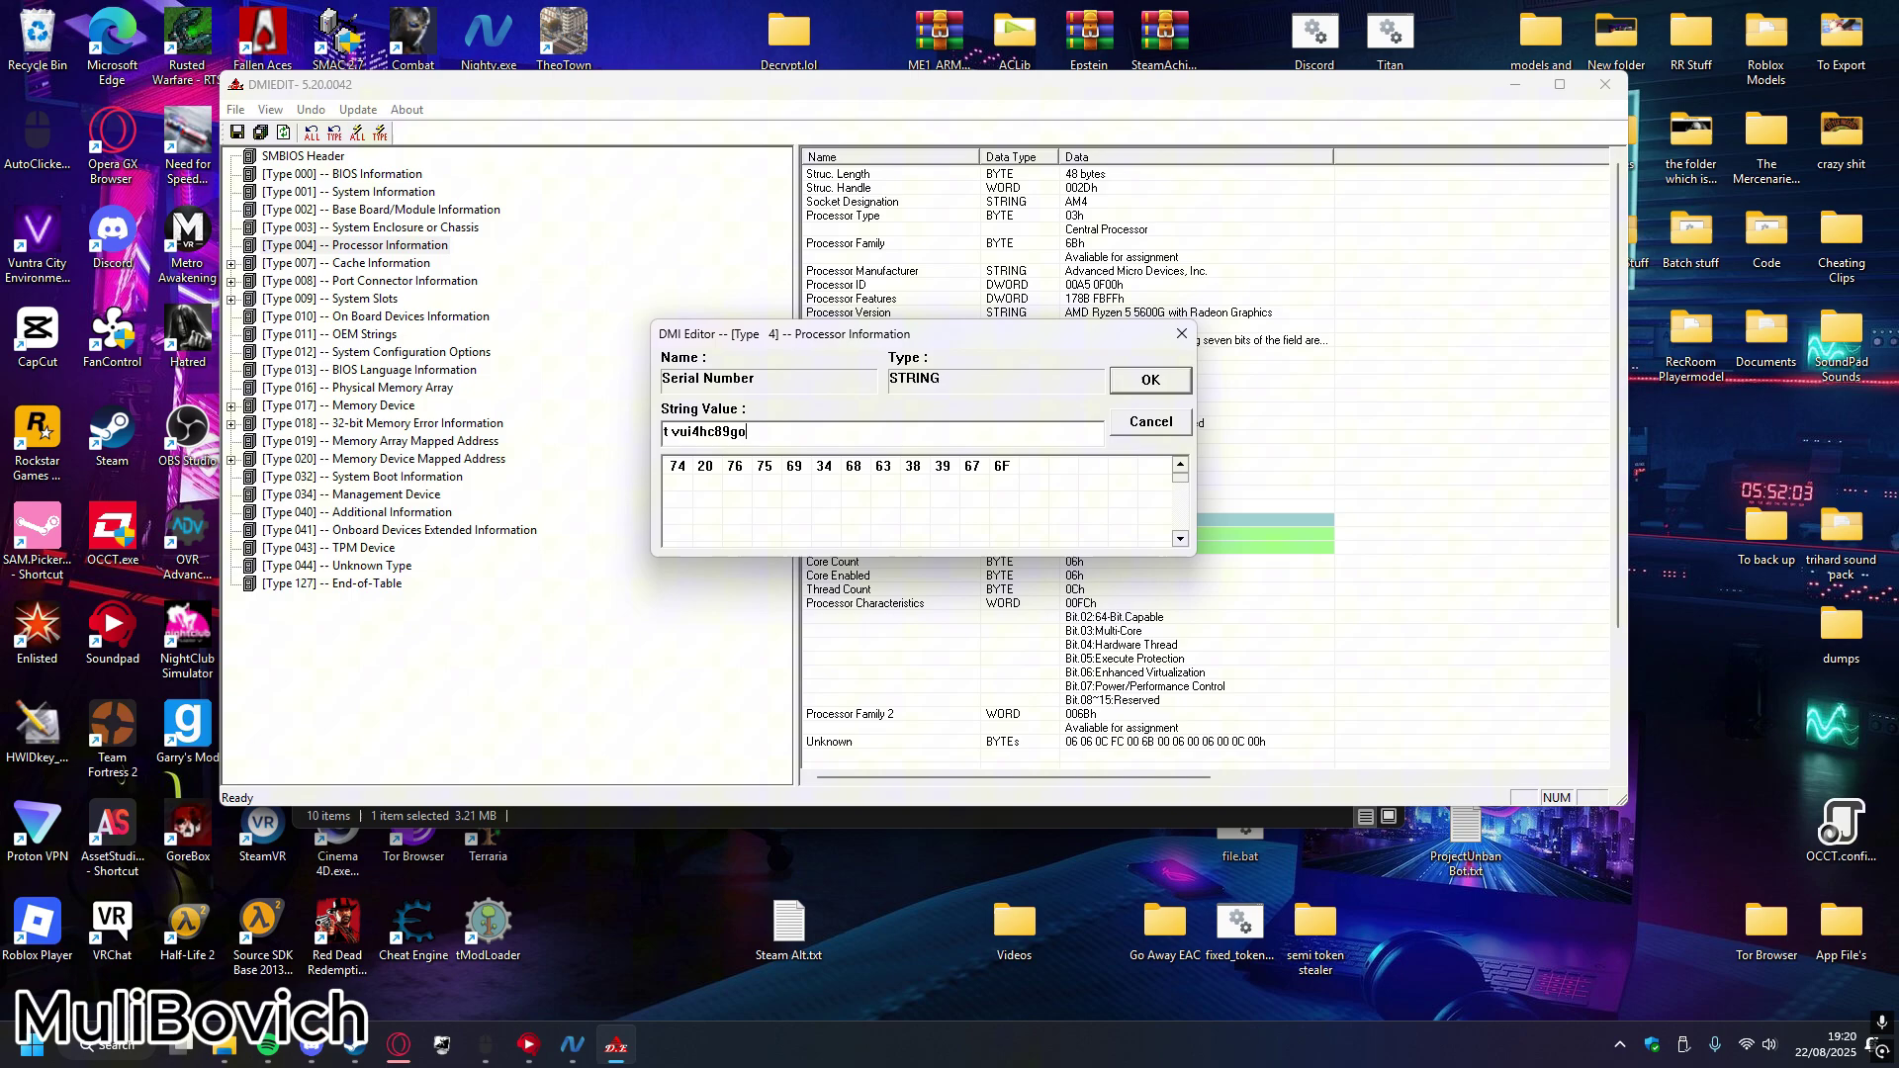
pyautogui.write('r')
pyautogui.click(1116, 383)
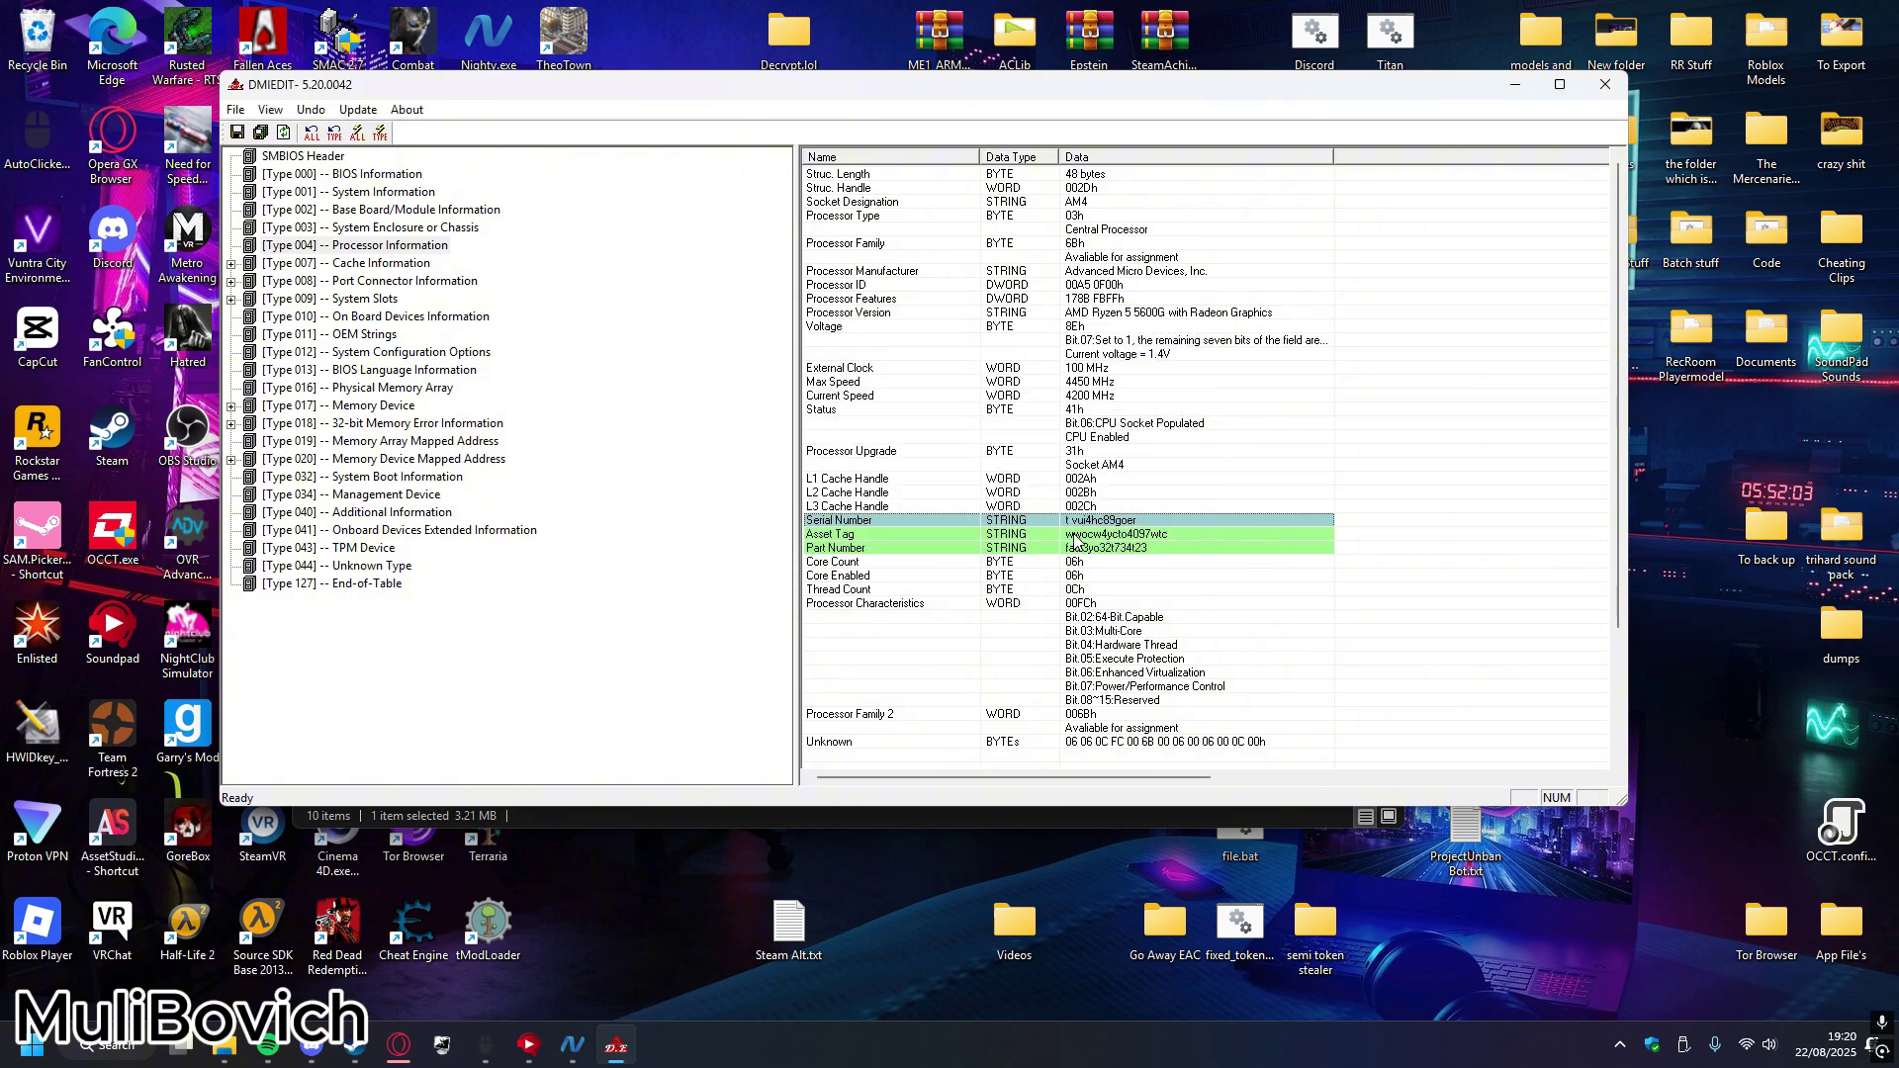
pyautogui.doubleClick(1080, 534)
pyautogui.moveTo(799, 432); pyautogui.dragTo(364, 401)
pyautogui.write('4tgwruictg4nh 9i')
pyautogui.click(1147, 380)
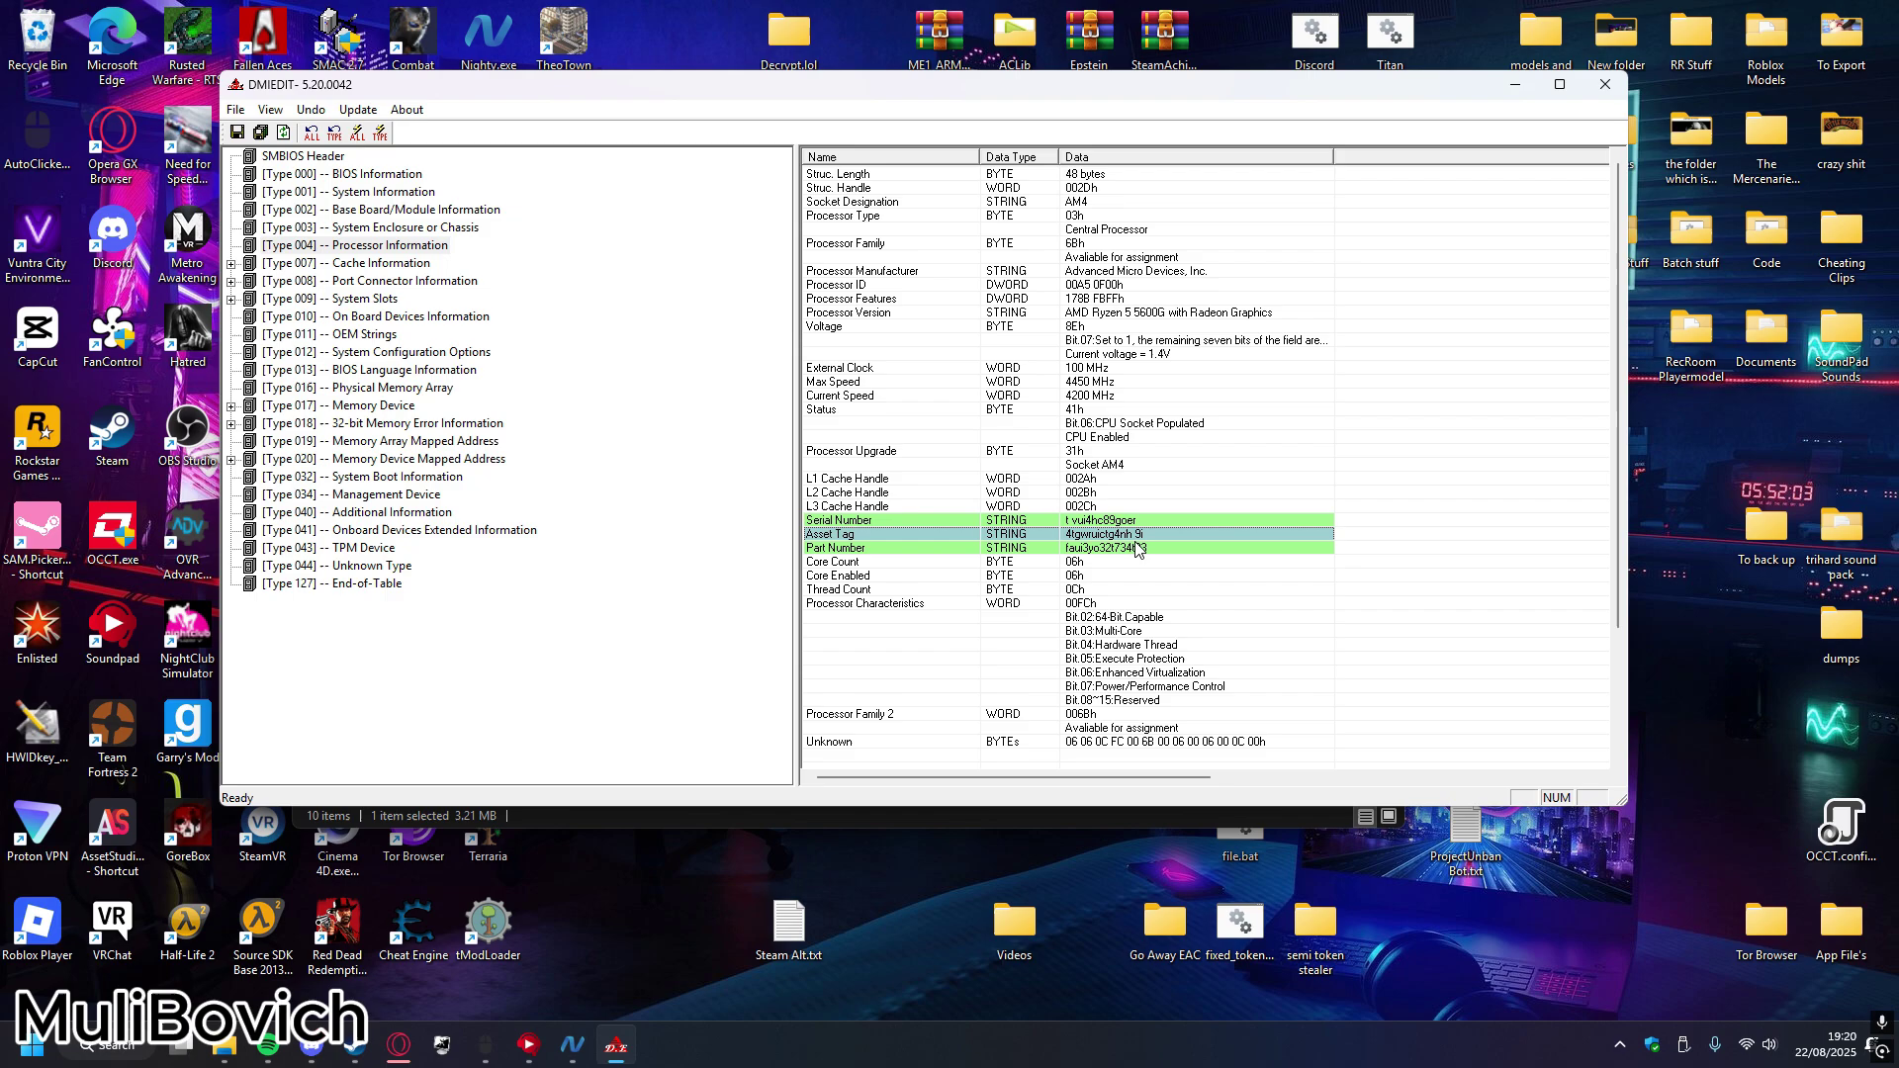
pyautogui.doubleClick(1079, 548)
pyautogui.moveTo(752, 432); pyautogui.dragTo(299, 425)
# Set the processor part number to 4uithw98io, write the DMI update, and close DMIEDIT
pyautogui.write('4uithw98io')
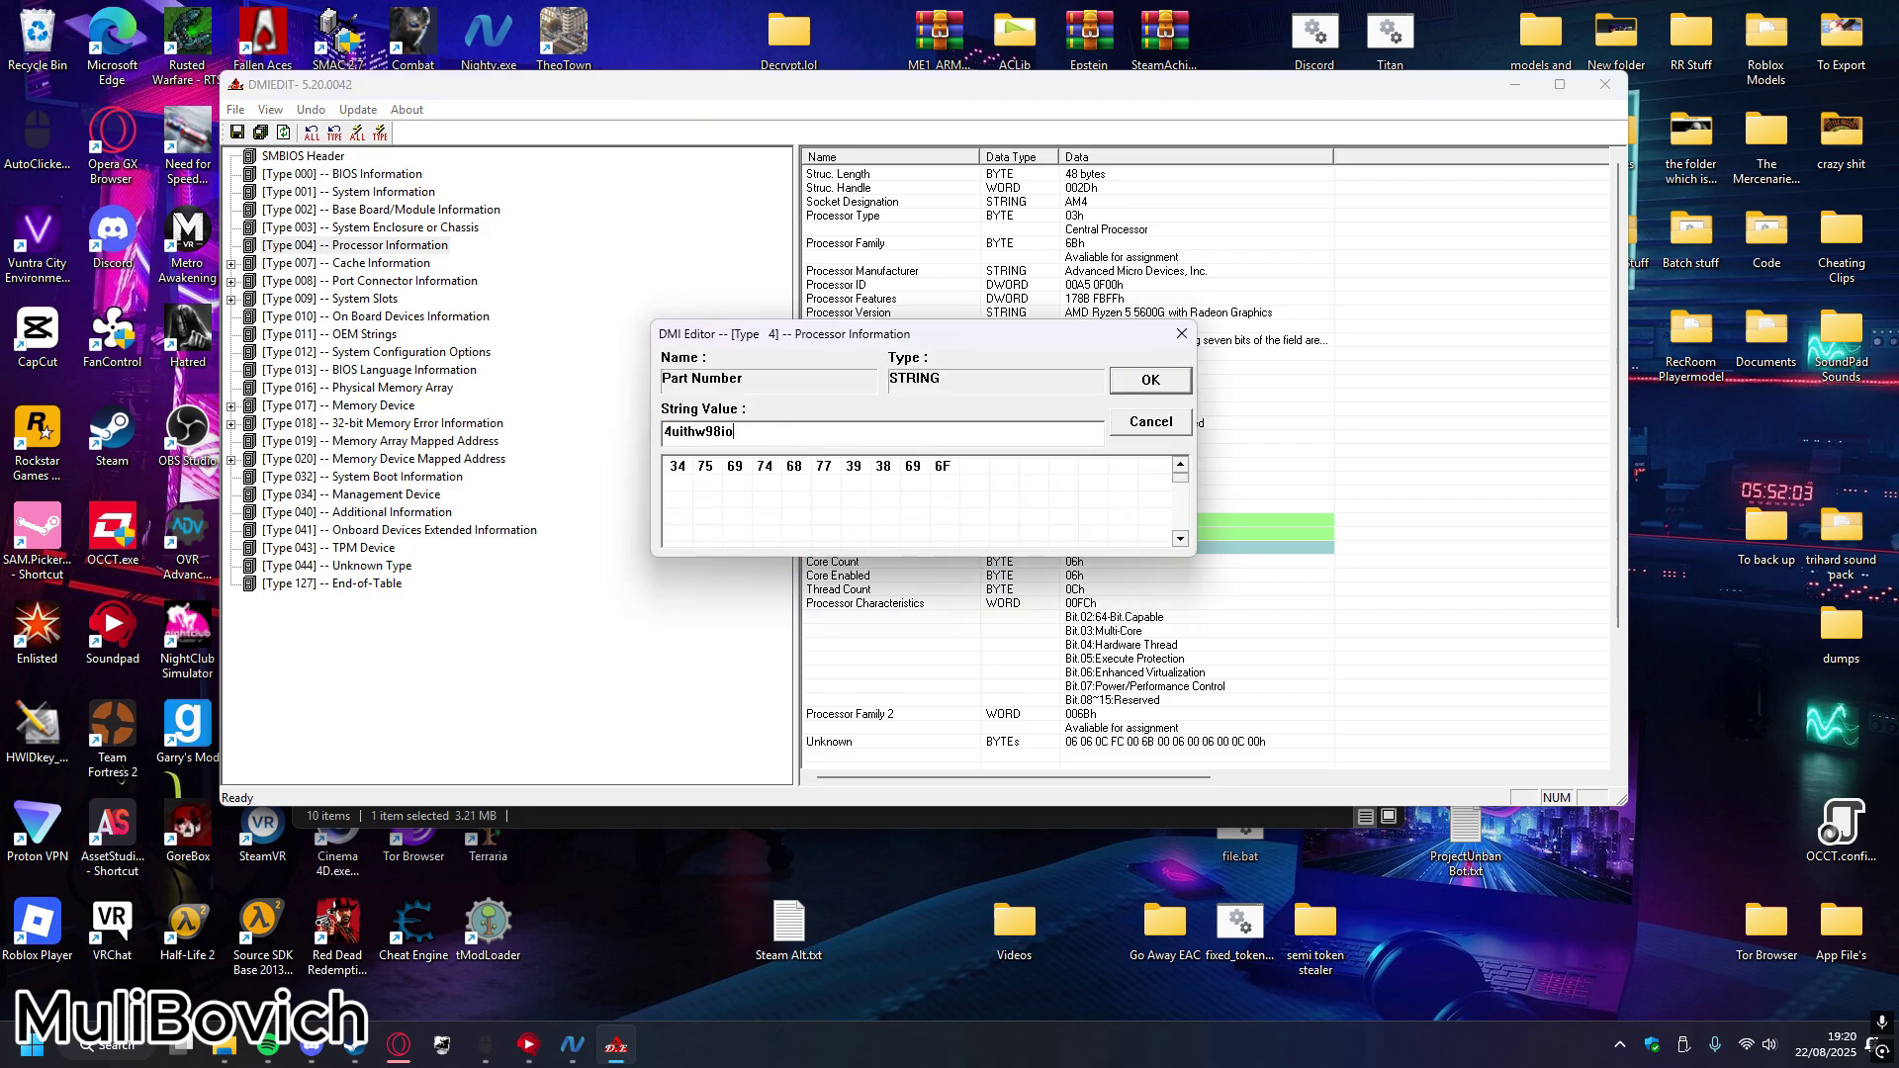
pyautogui.click(1150, 379)
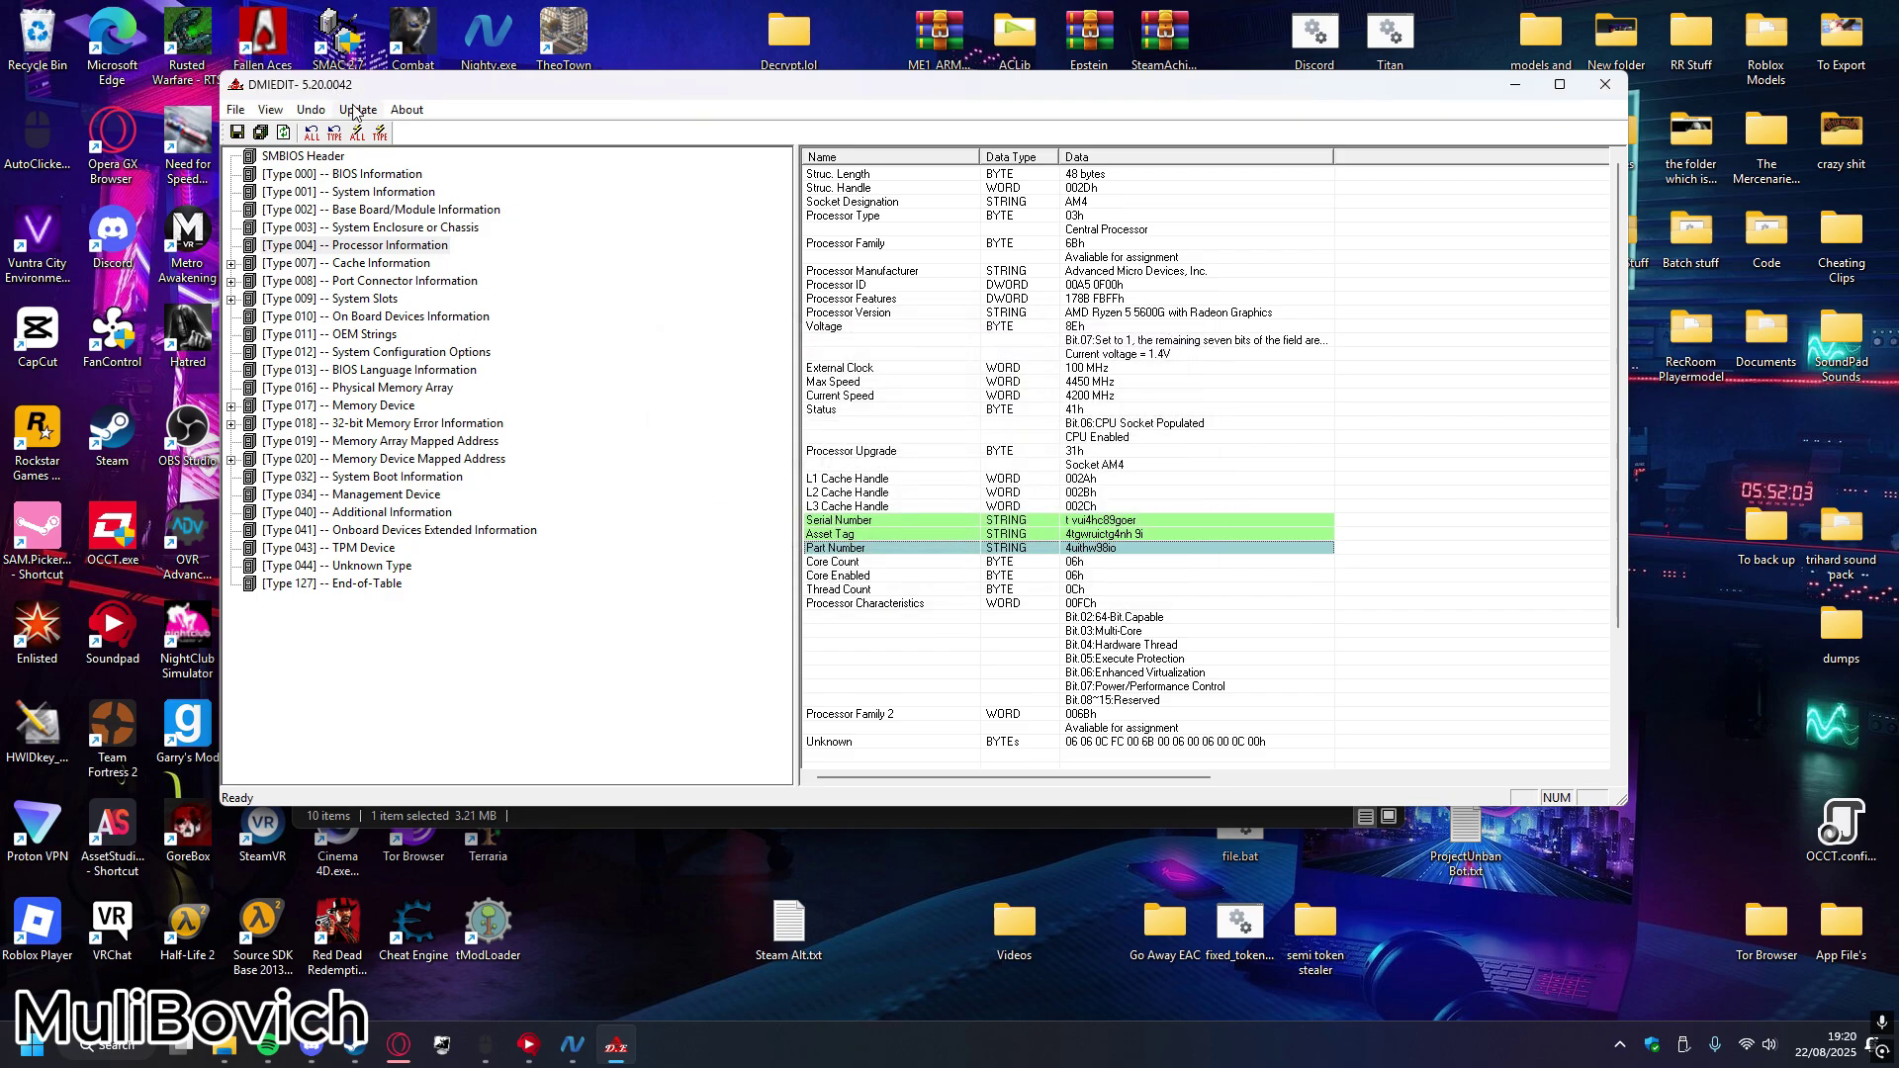
pyautogui.click(358, 110)
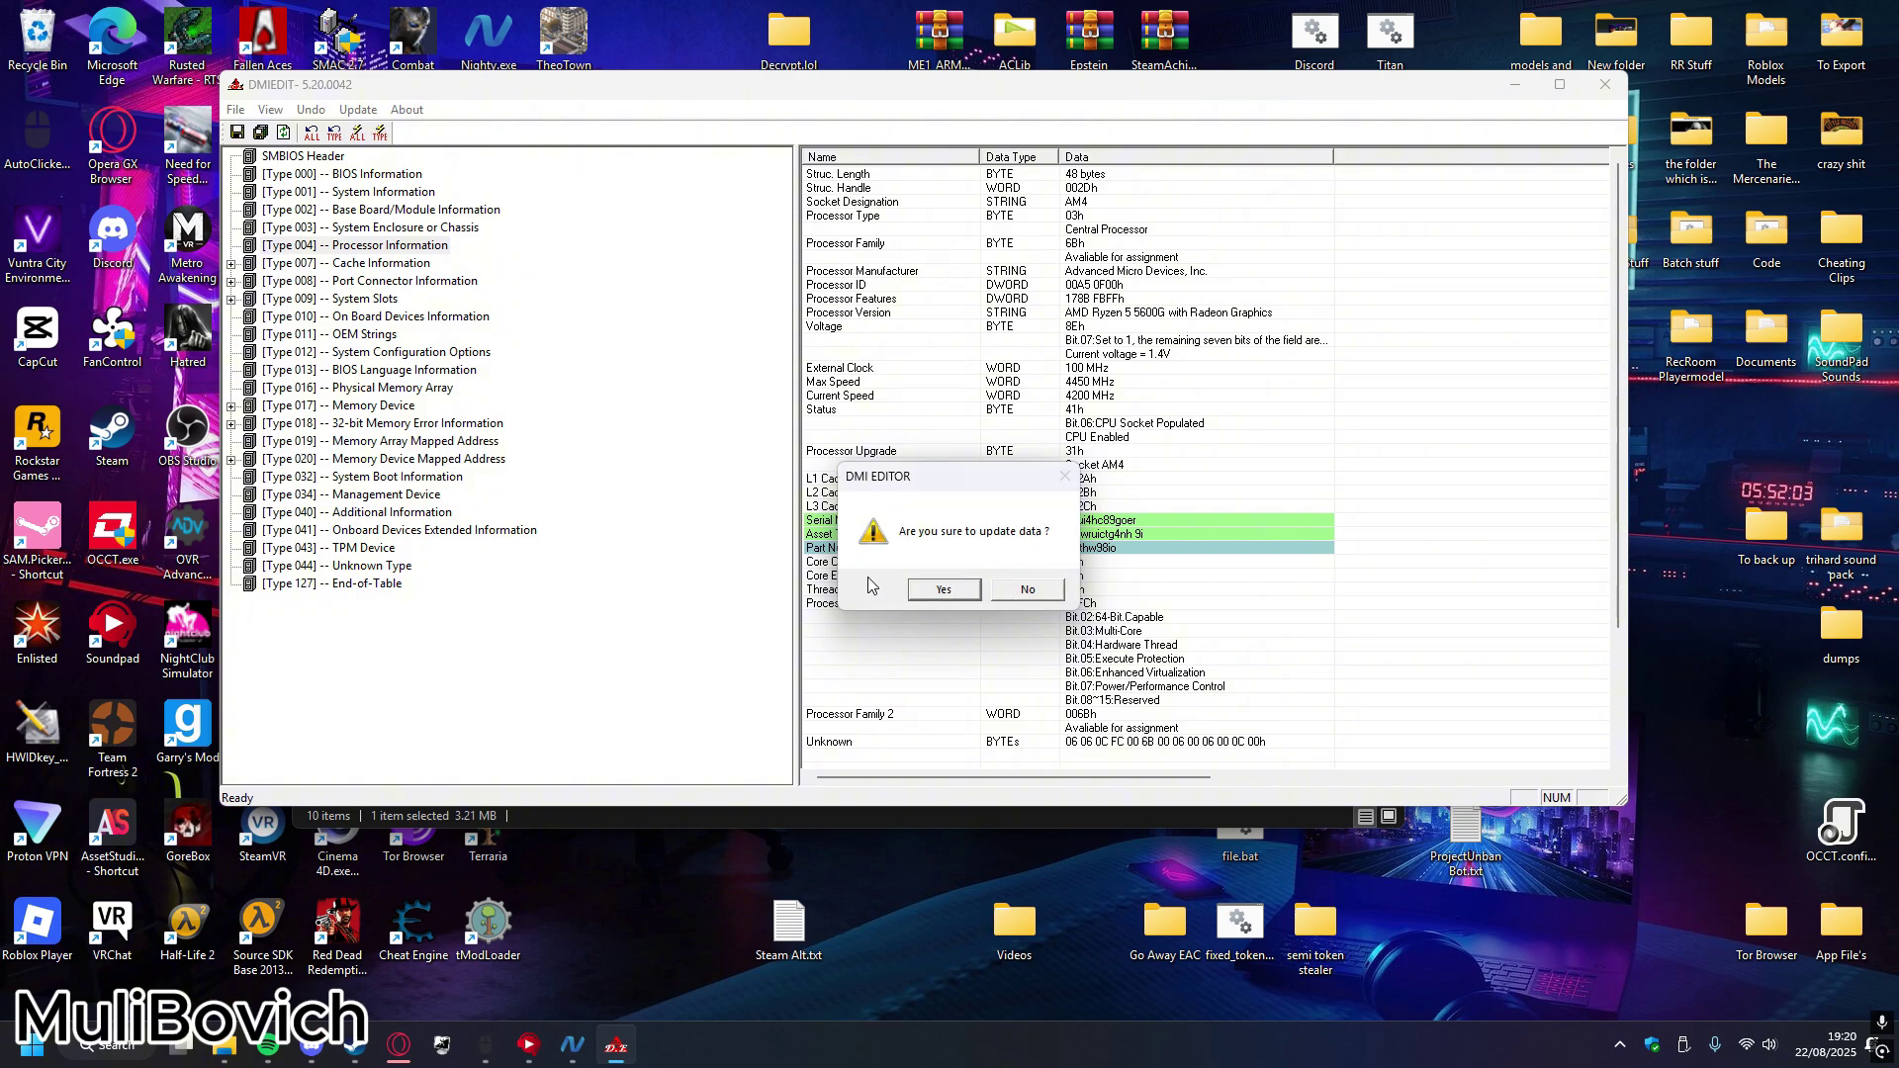
pyautogui.click(944, 589)
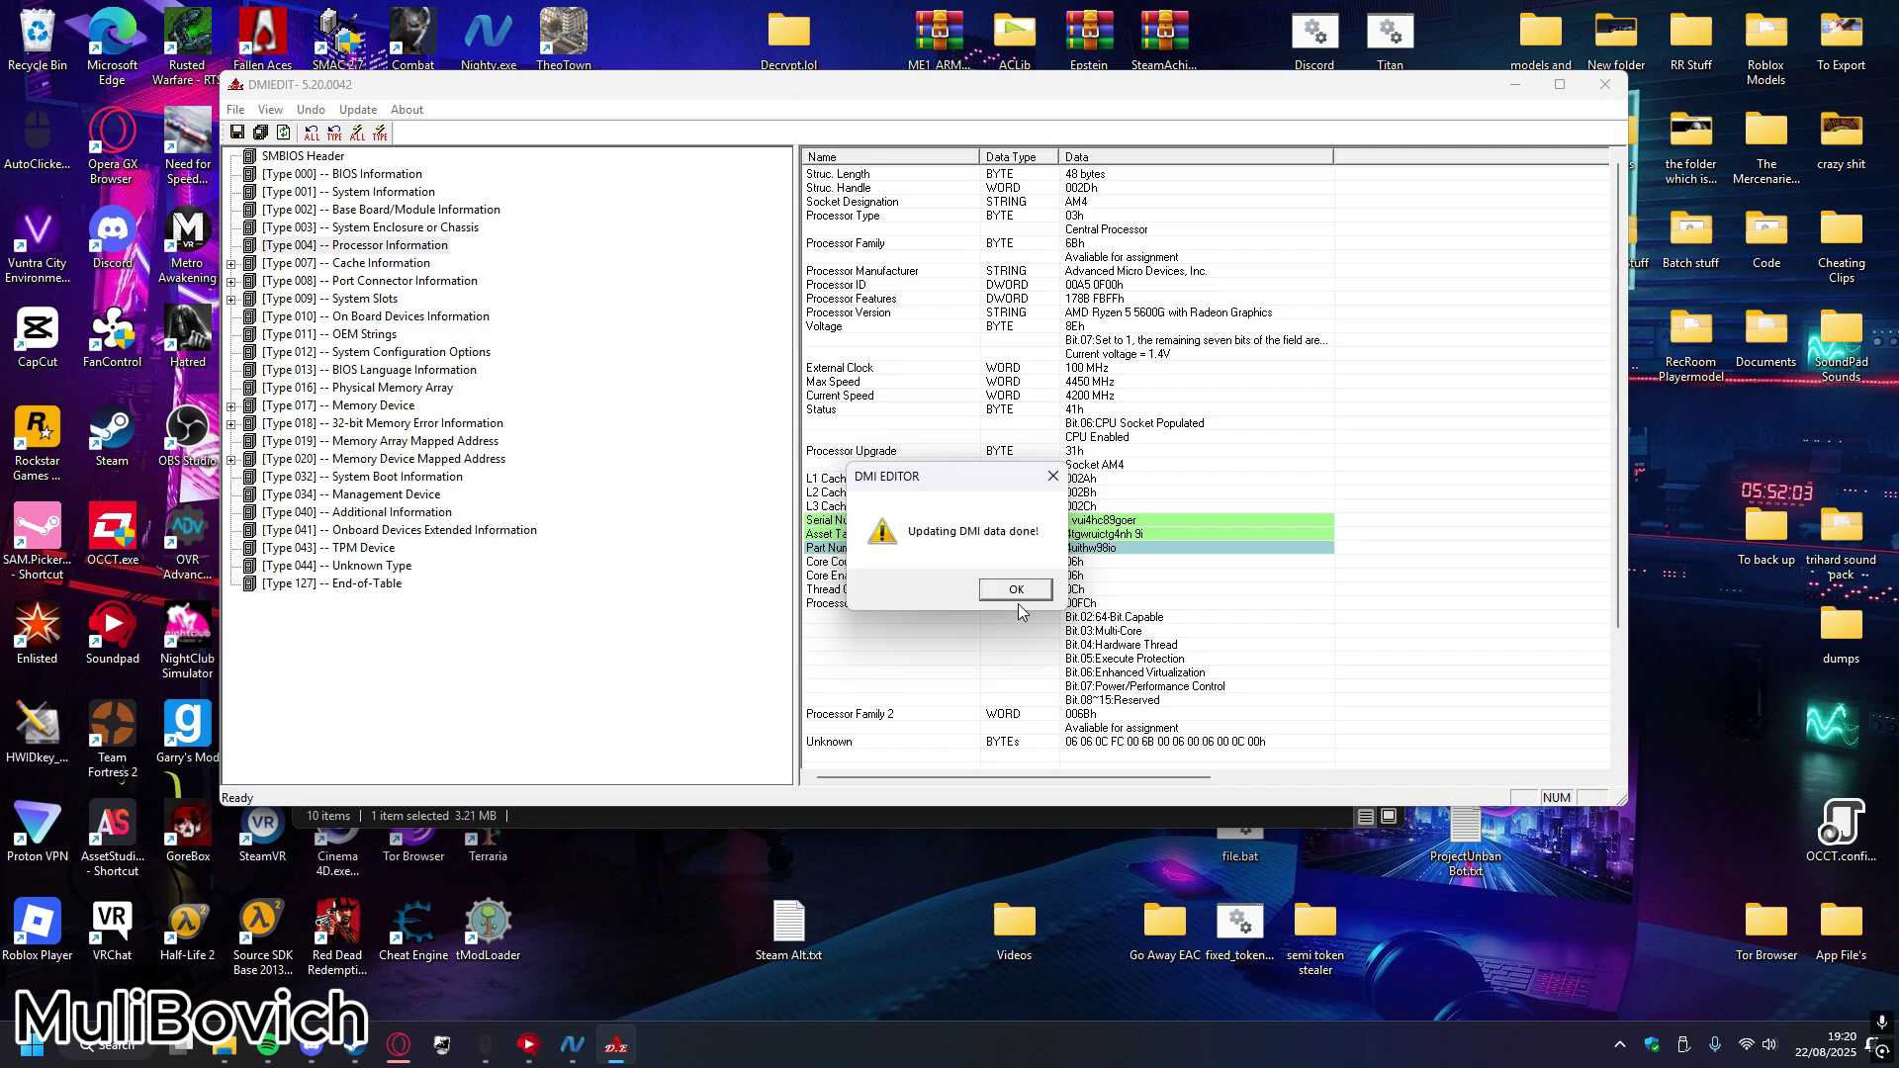
pyautogui.click(1016, 591)
pyautogui.click(1597, 86)
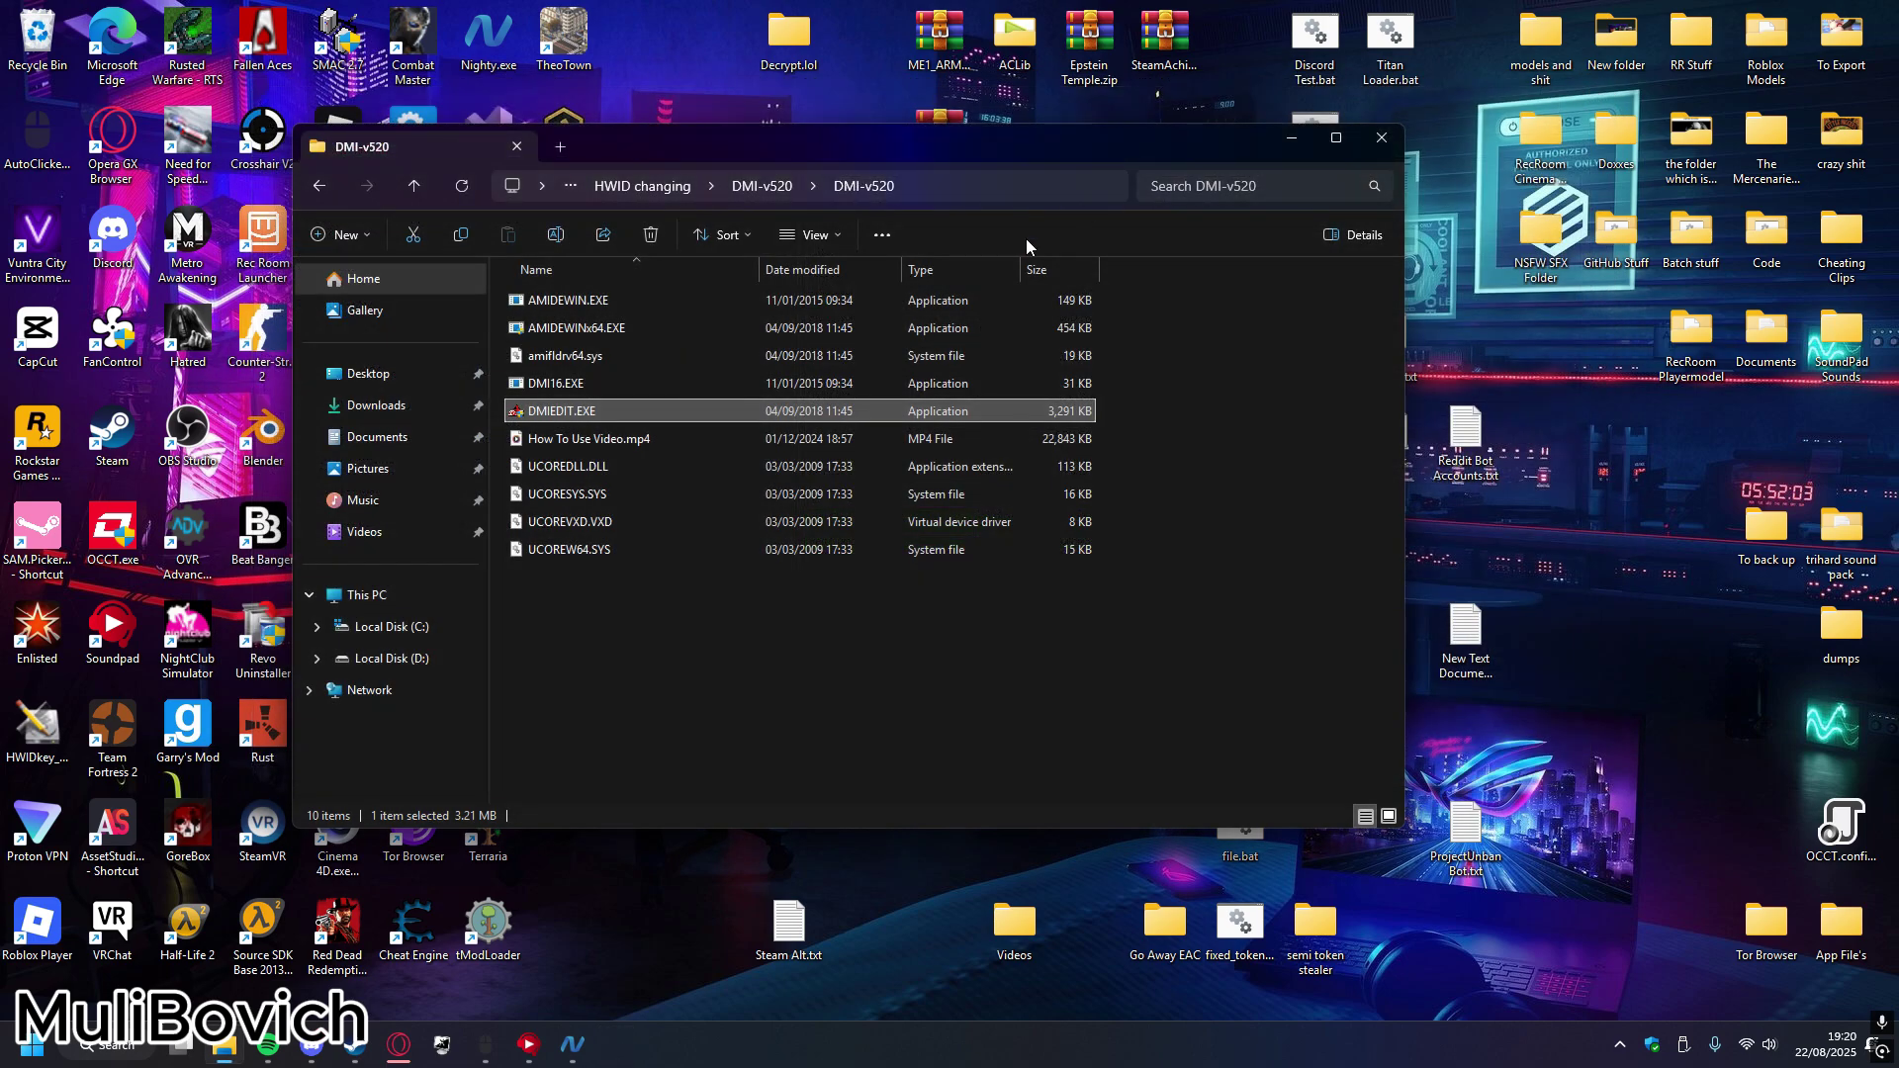
# Close the DMI-v520 folder and the remaining File Explorer windows
pyautogui.click(516, 145)
pyautogui.doubleClick(638, 731)
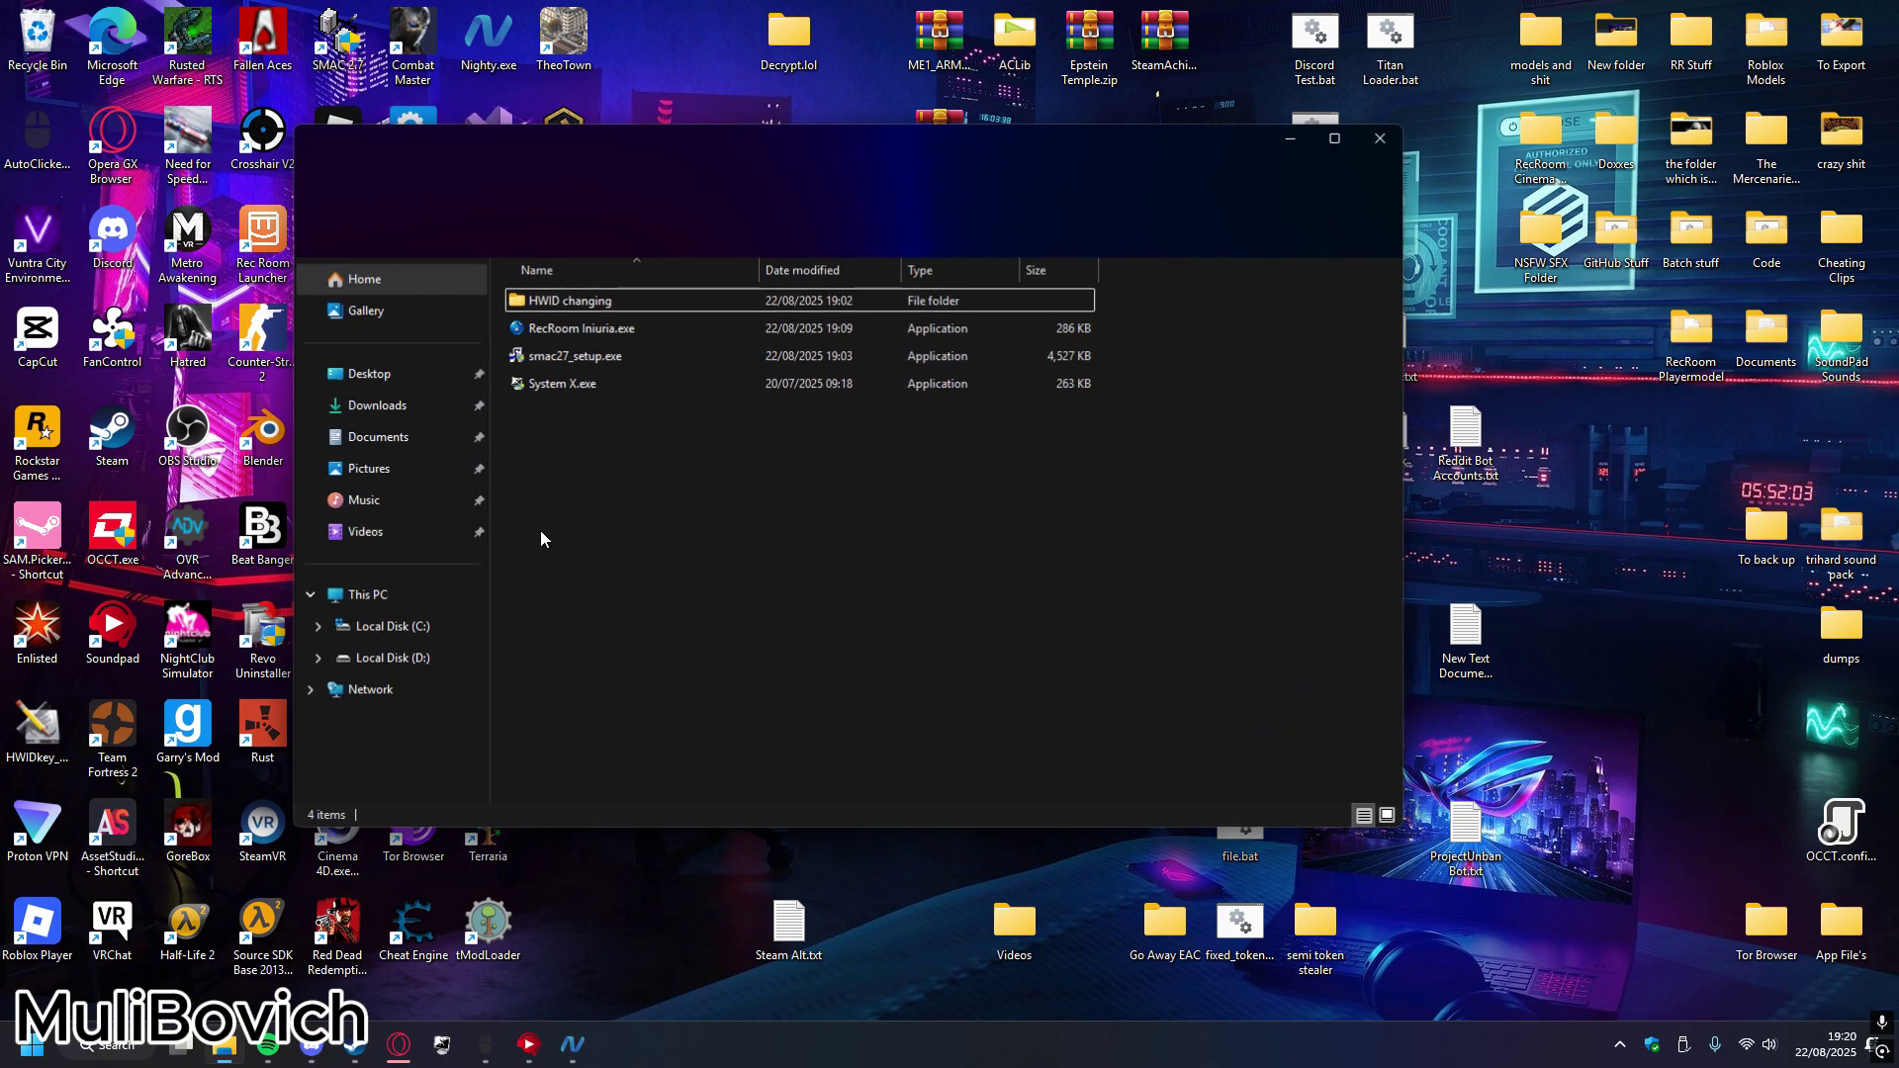
pyautogui.click(515, 146)
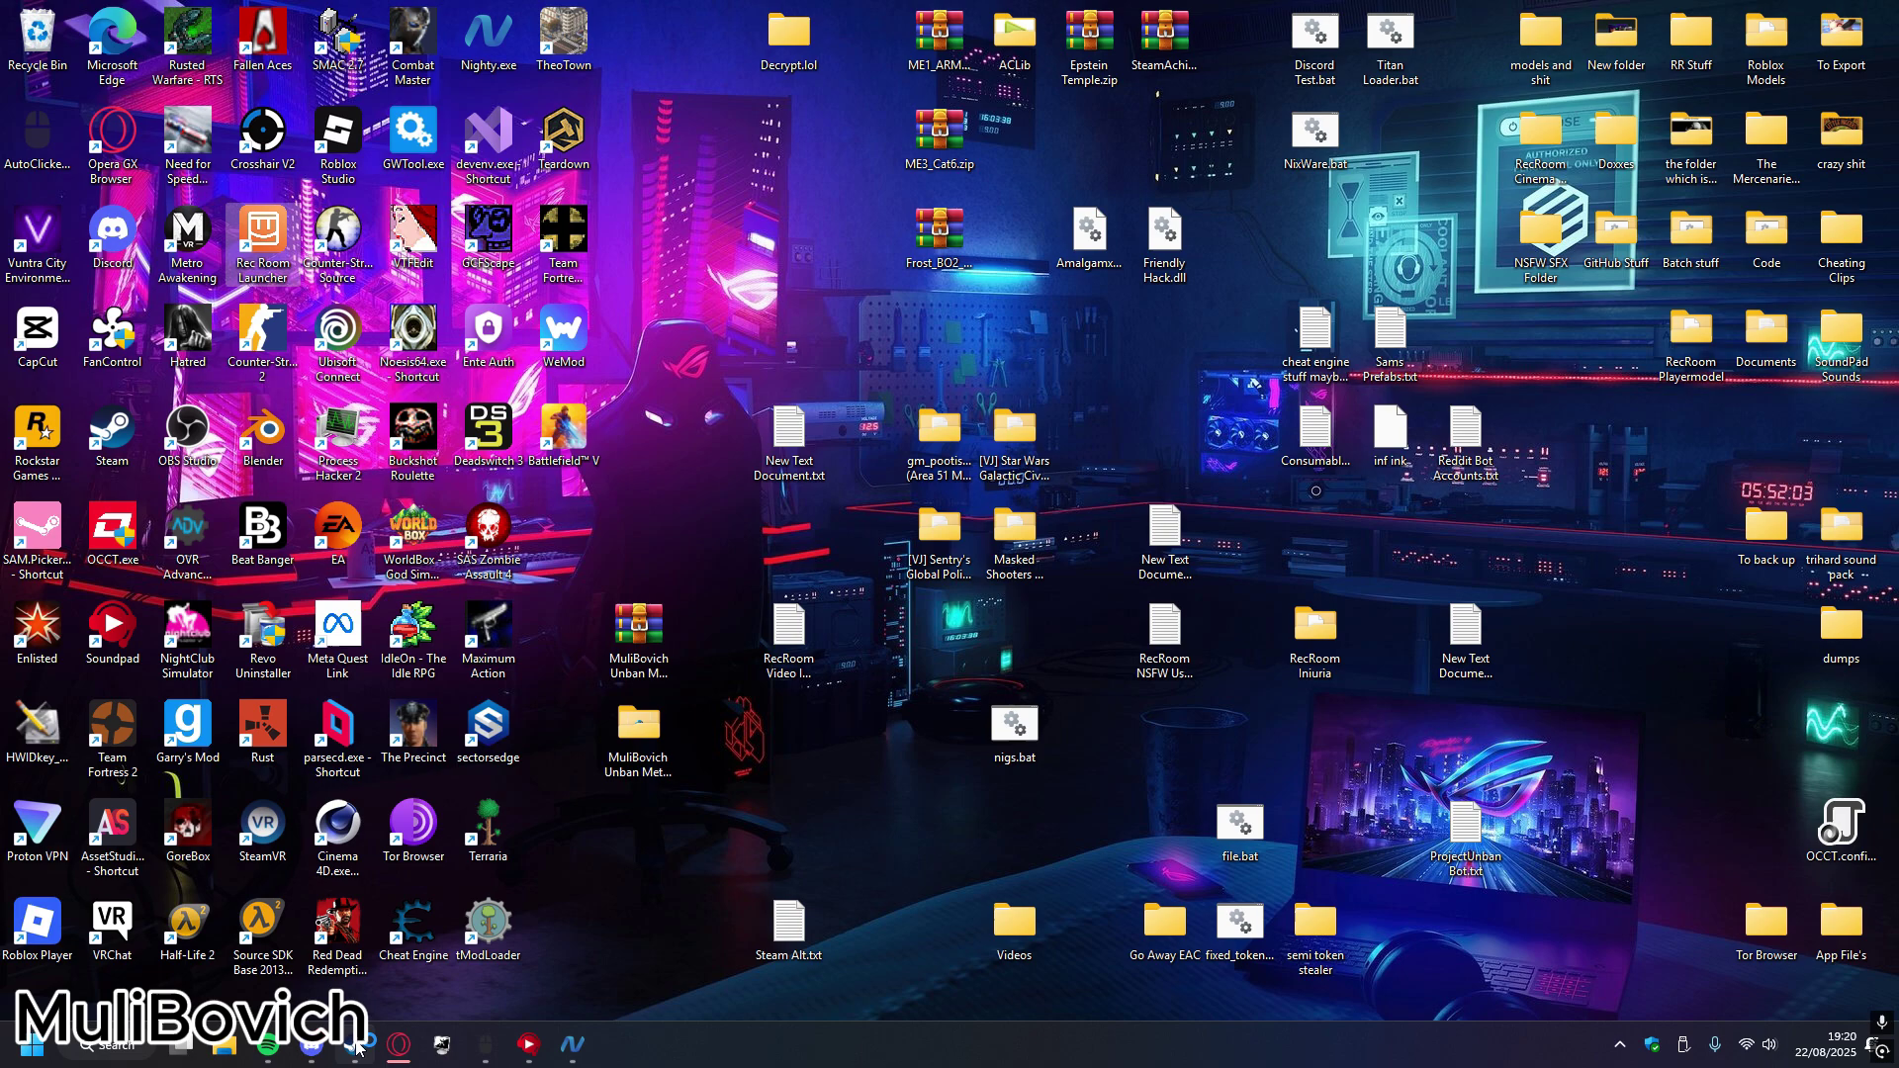
pyautogui.moveTo(607, 971); pyautogui.dragTo(633, 994)
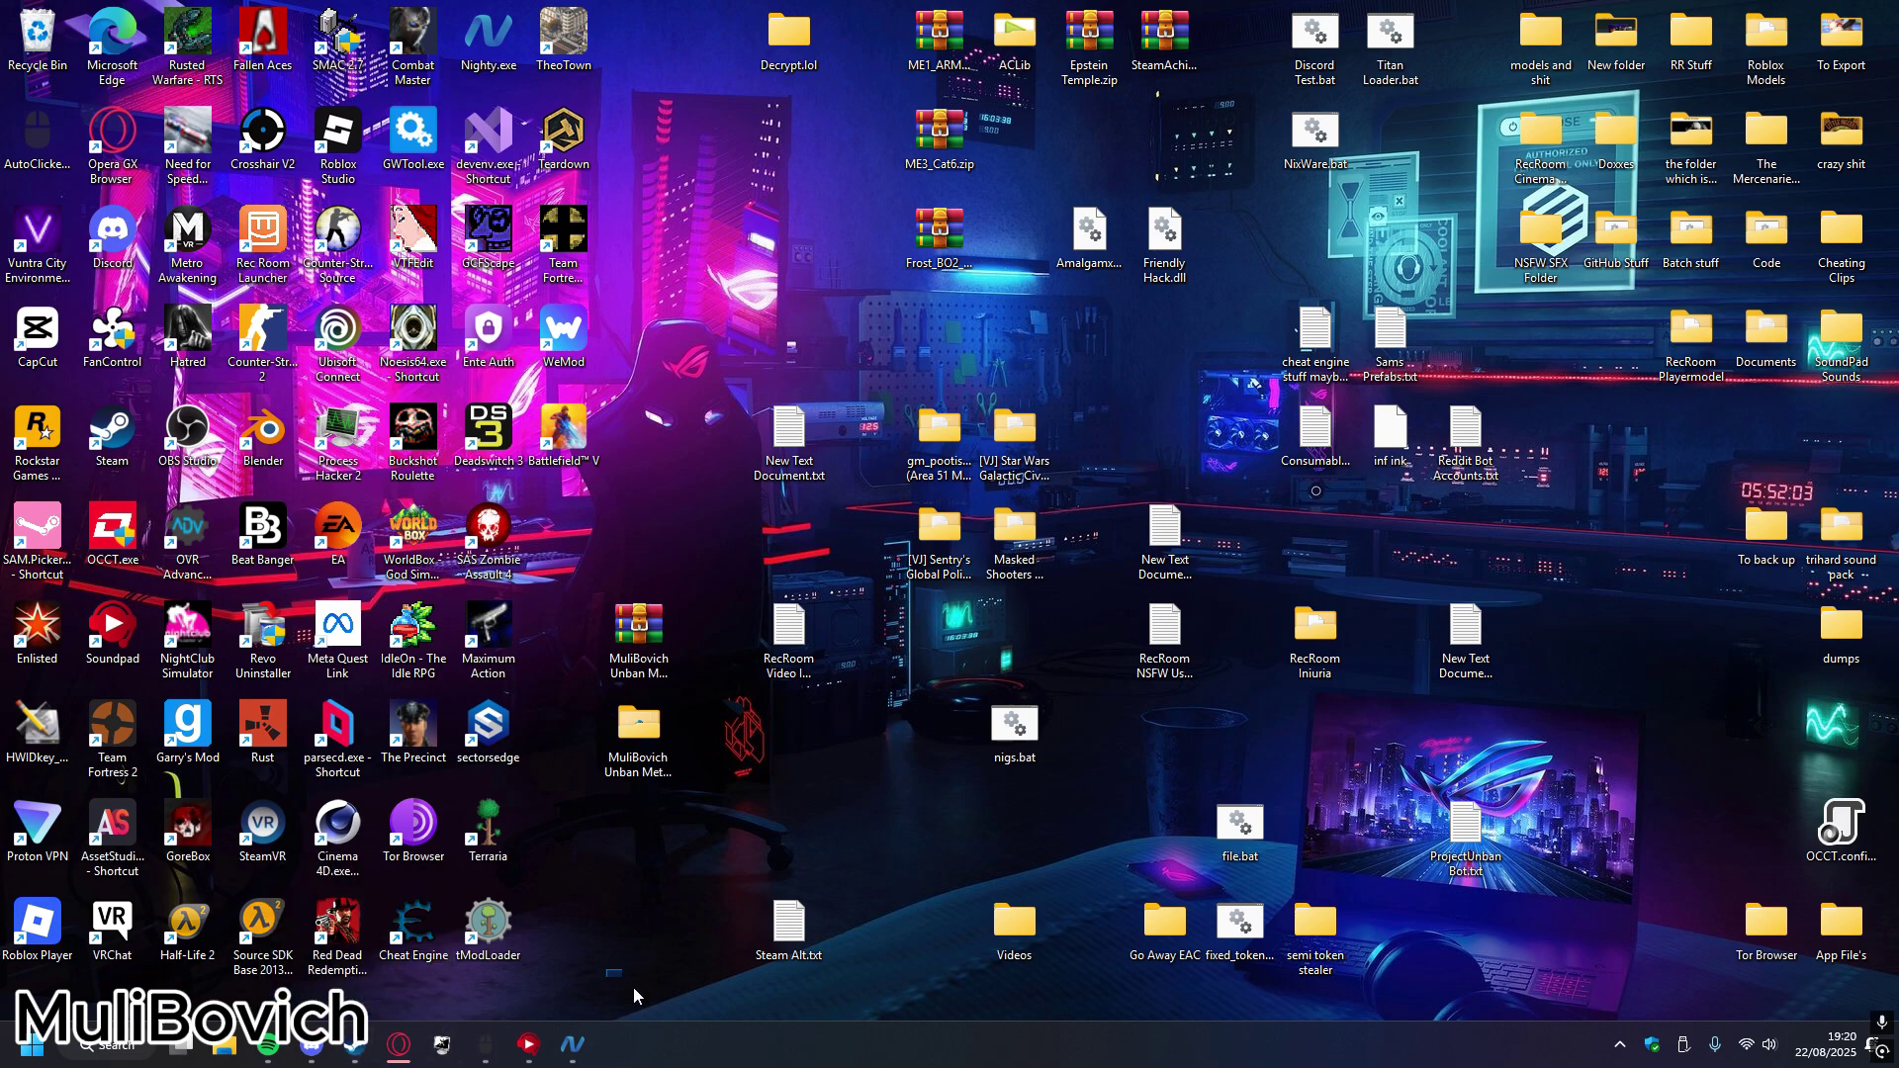
# End the running launcher, relaunch Rec Room Launcher as administrator, and dismiss the analytics prompt
pyautogui.rightClick(617, 1046)
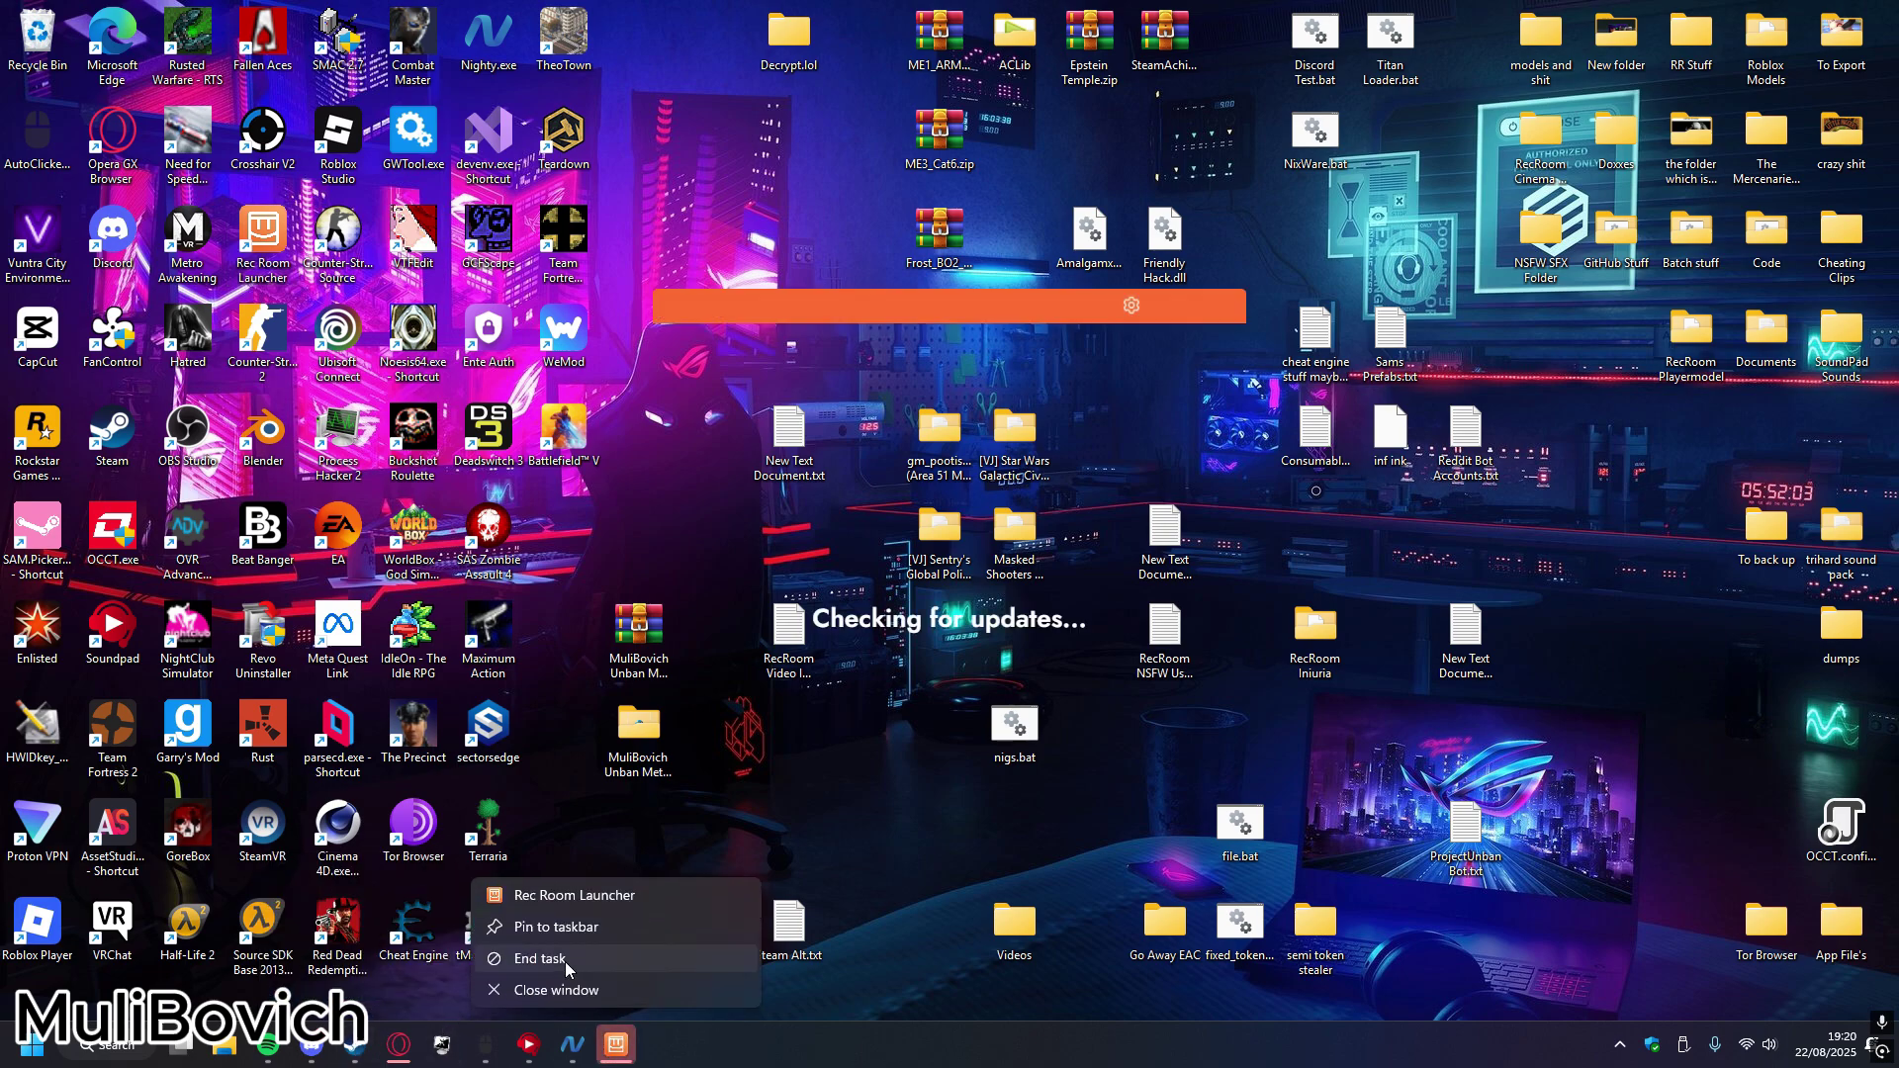
pyautogui.click(563, 965)
pyautogui.rightClick(251, 246)
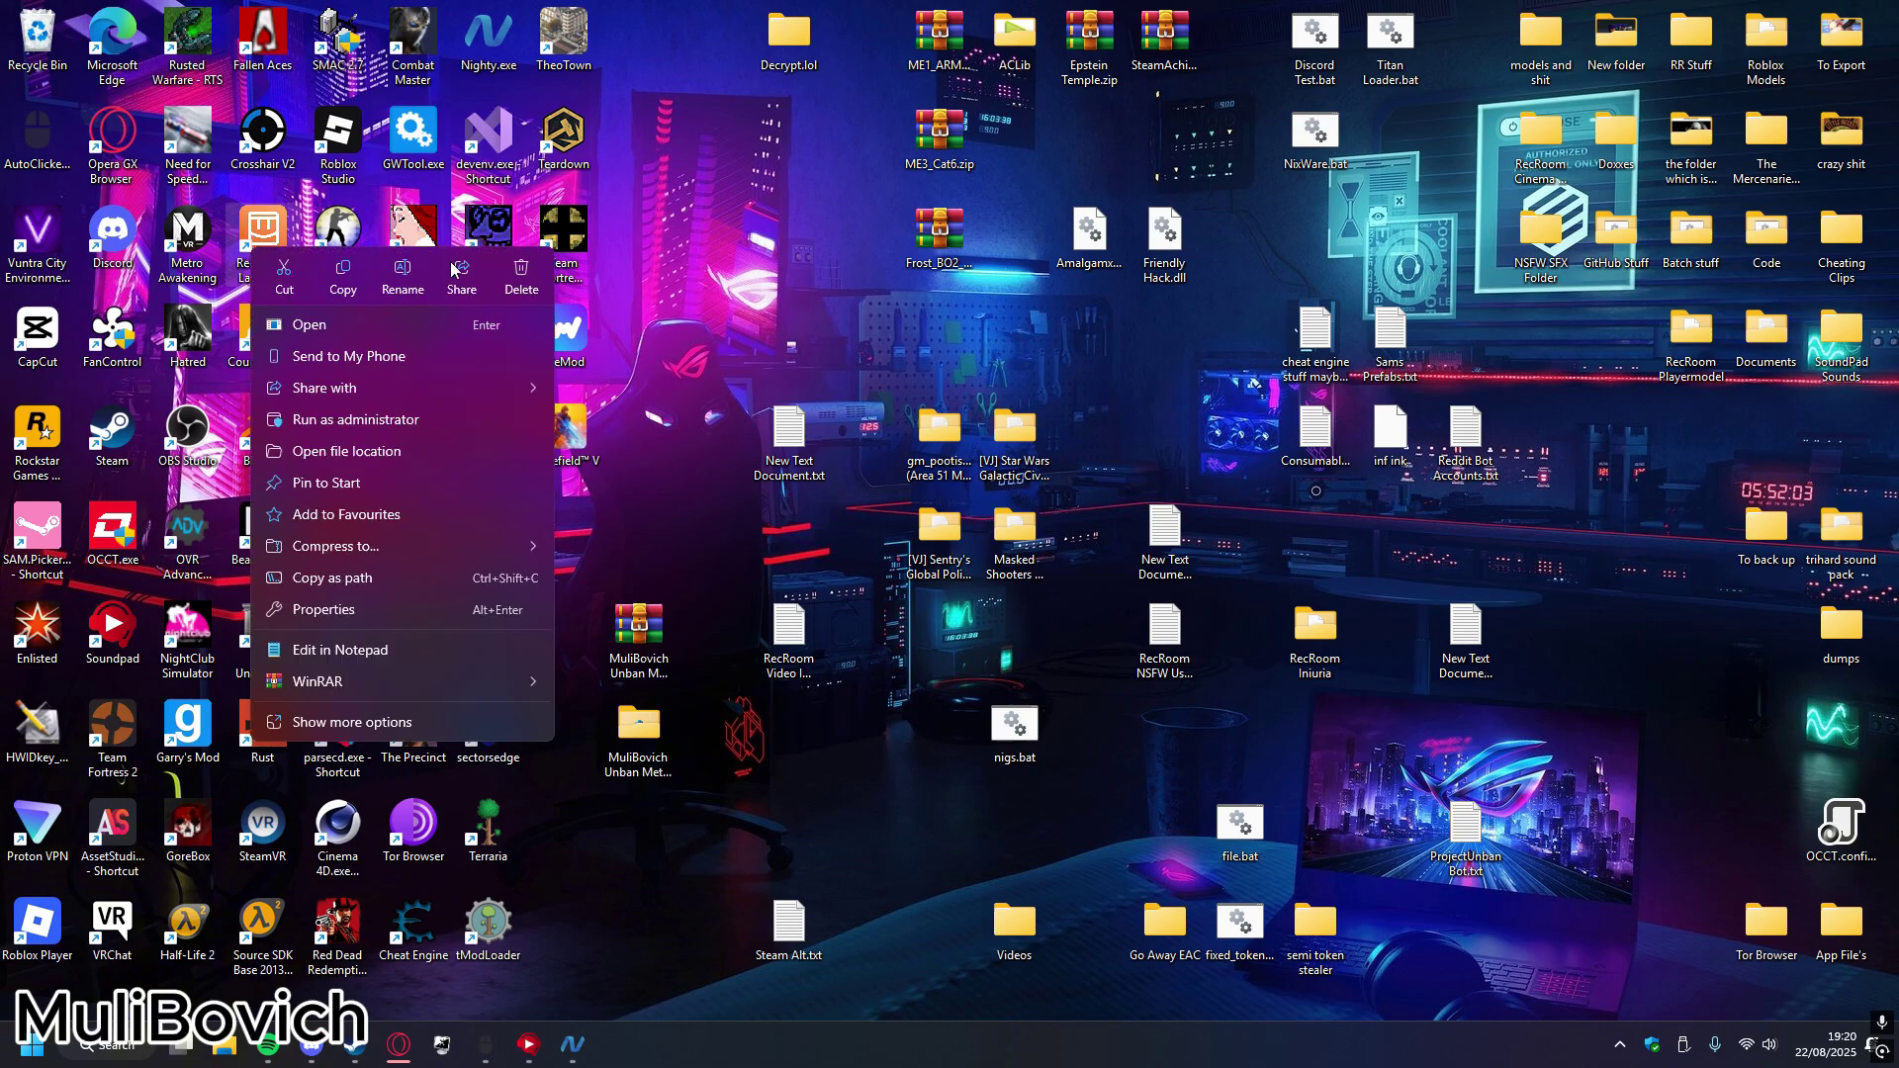
pyautogui.click(330, 436)
pyautogui.click(1056, 692)
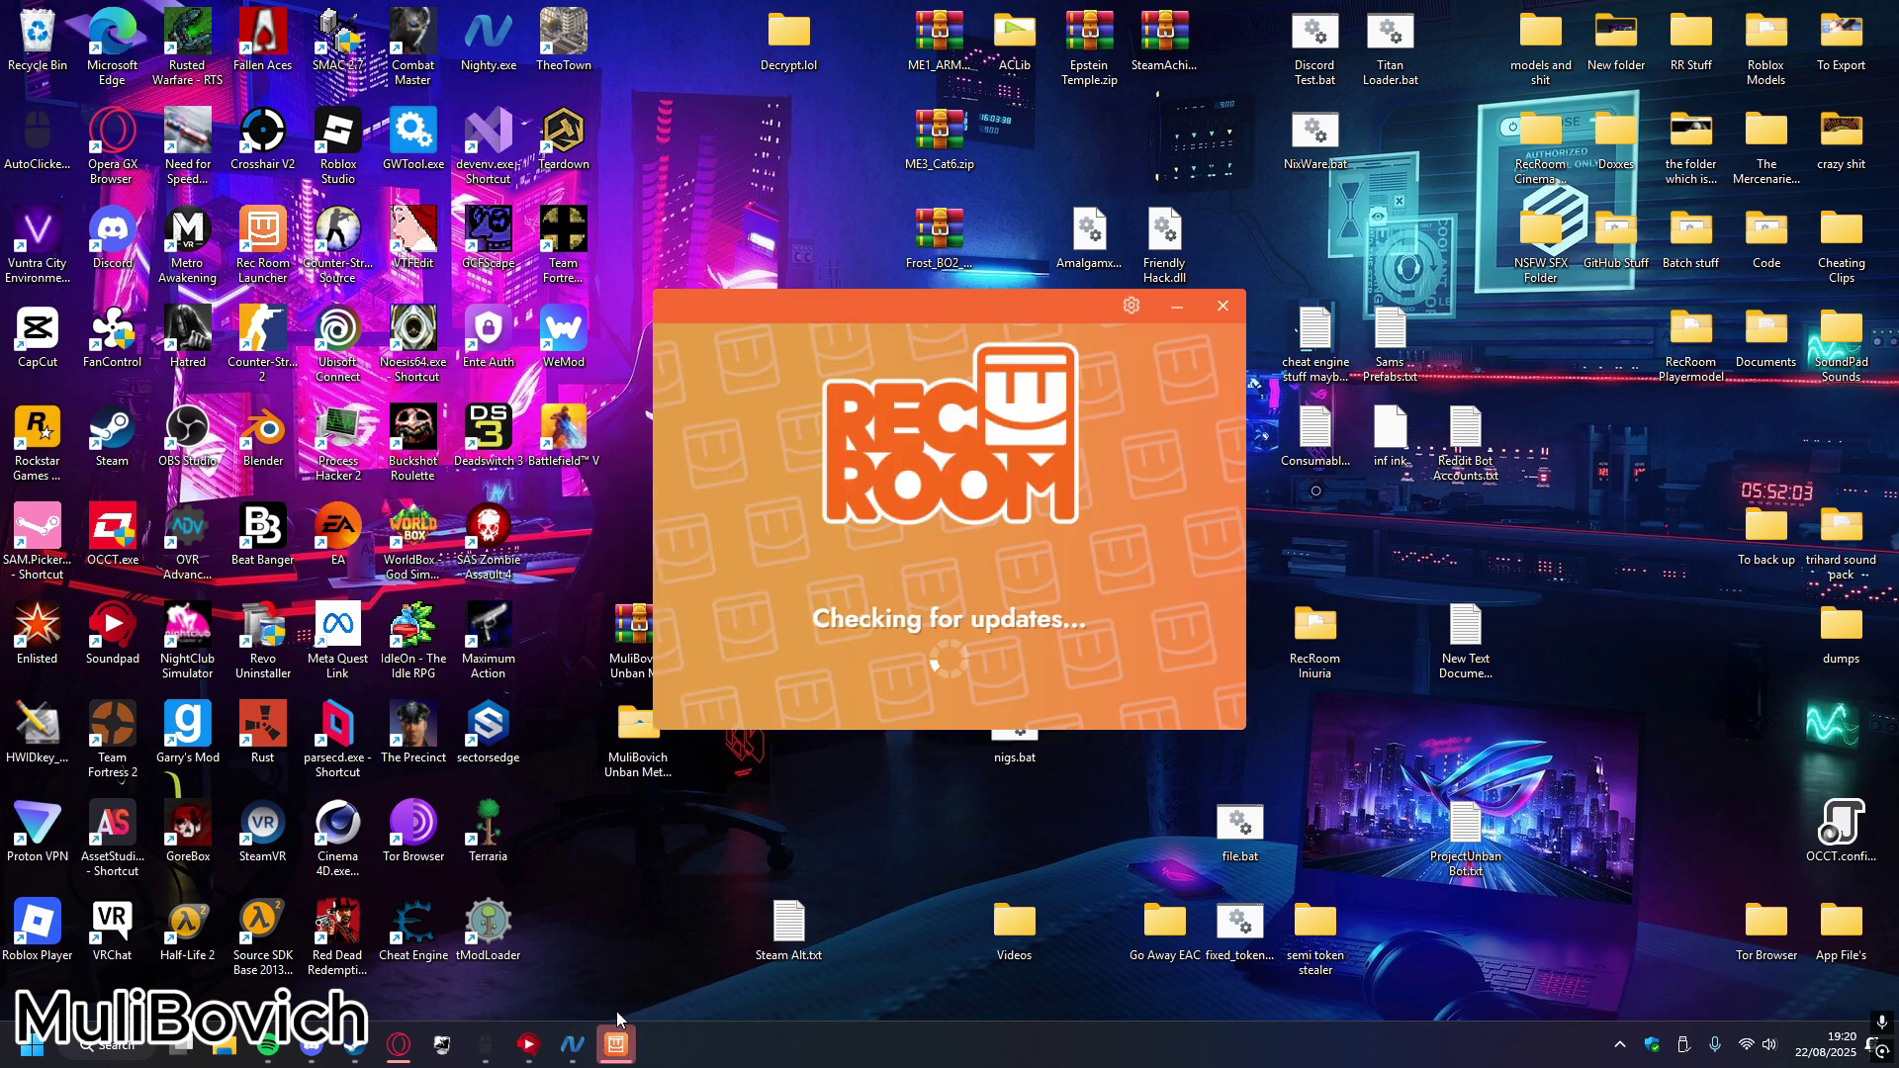
pyautogui.moveTo(867, 315); pyautogui.dragTo(797, 317)
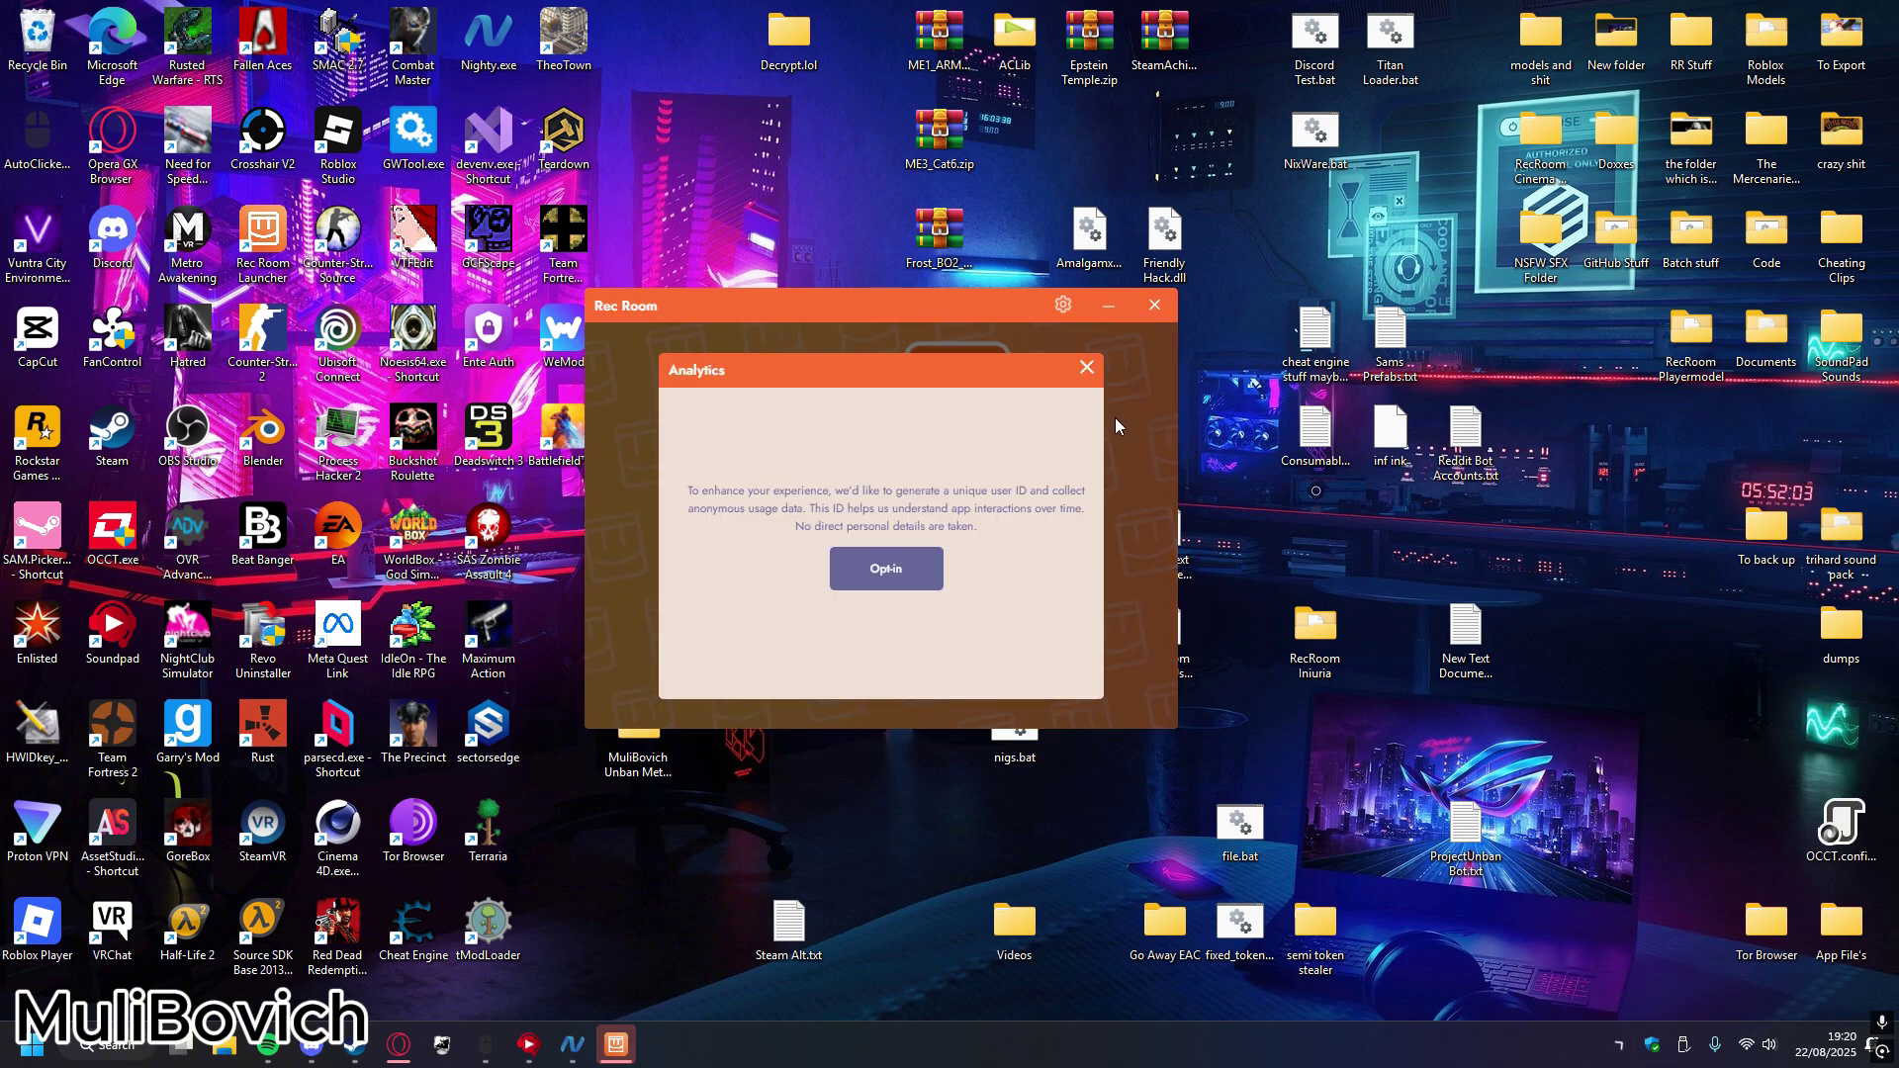
pyautogui.click(1086, 369)
# Hit PLAY in Rec Room Launcher so the game loads into avatar customization
pyautogui.click(882, 659)
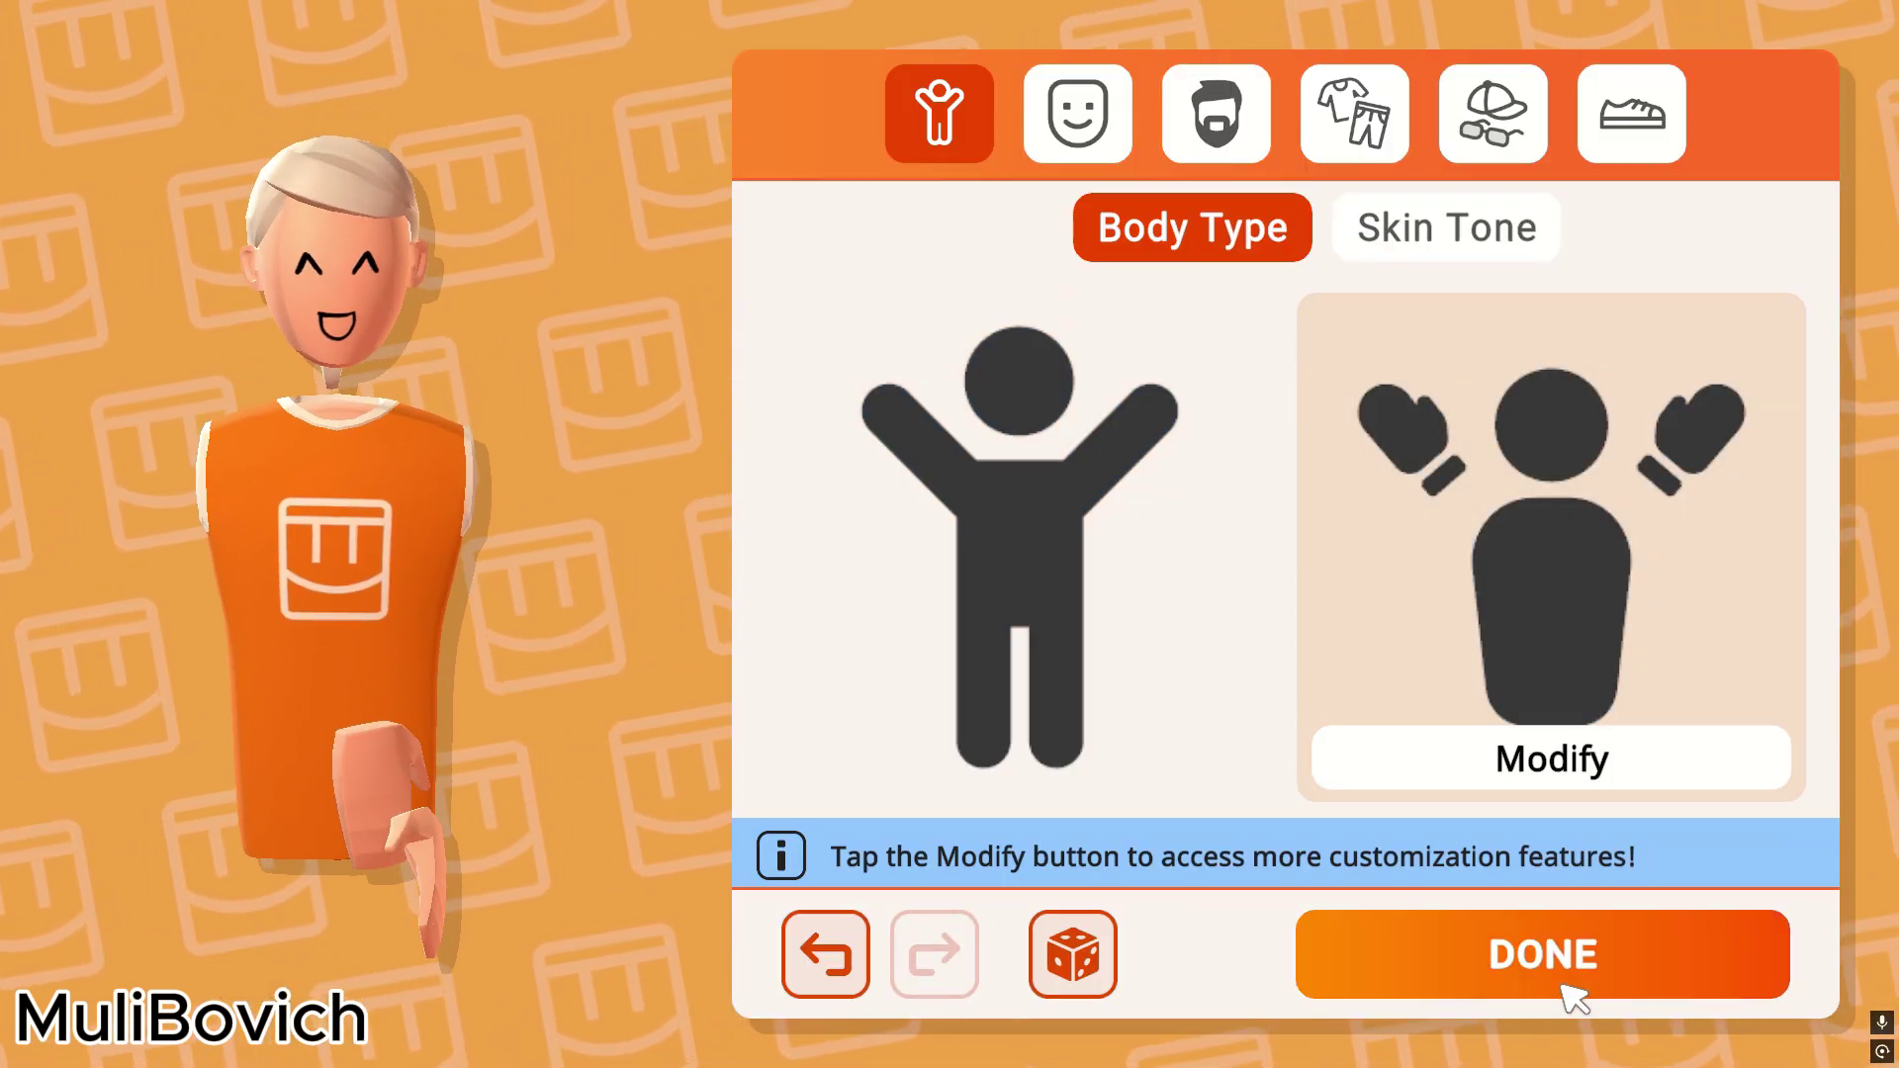
# Choose a body type, set the birth year to 2002, and accept the Terms and Privacy Policy
pyautogui.click(1566, 986)
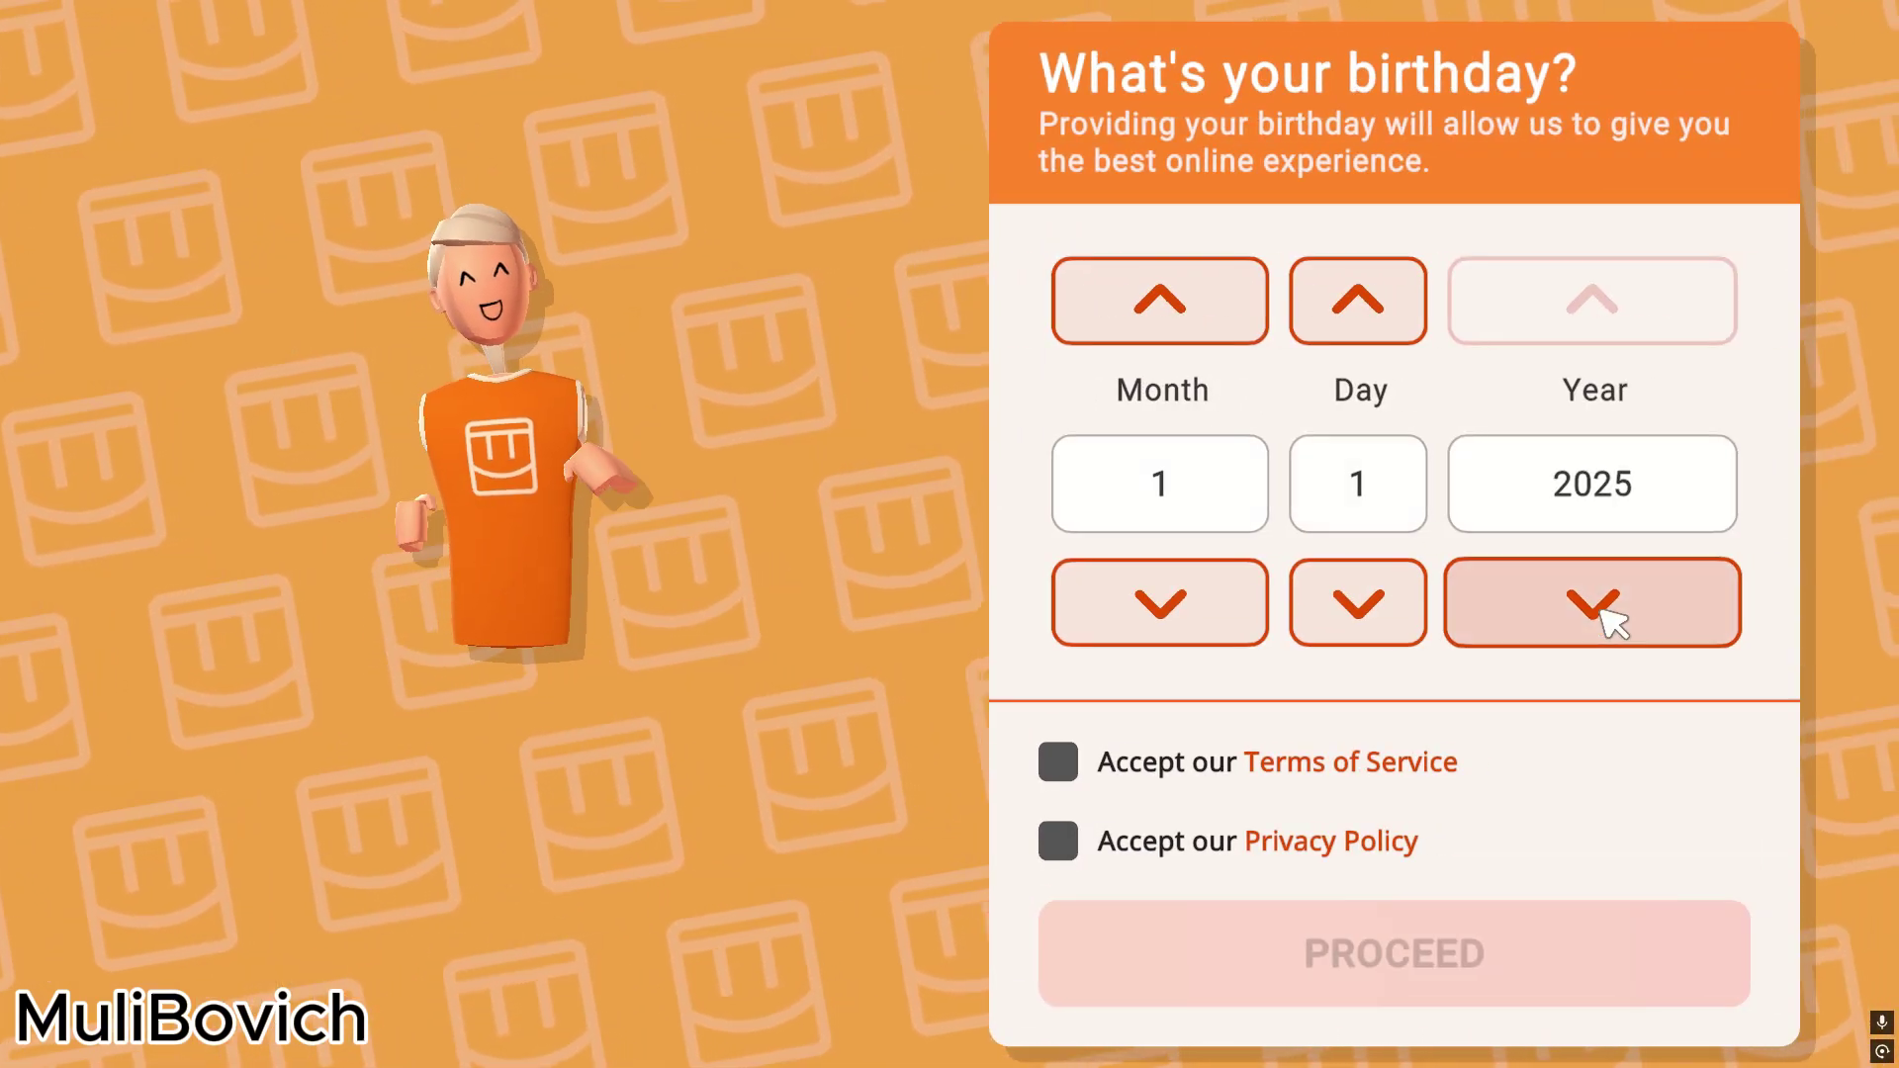
pyautogui.click(1602, 615)
pyautogui.click(1105, 844)
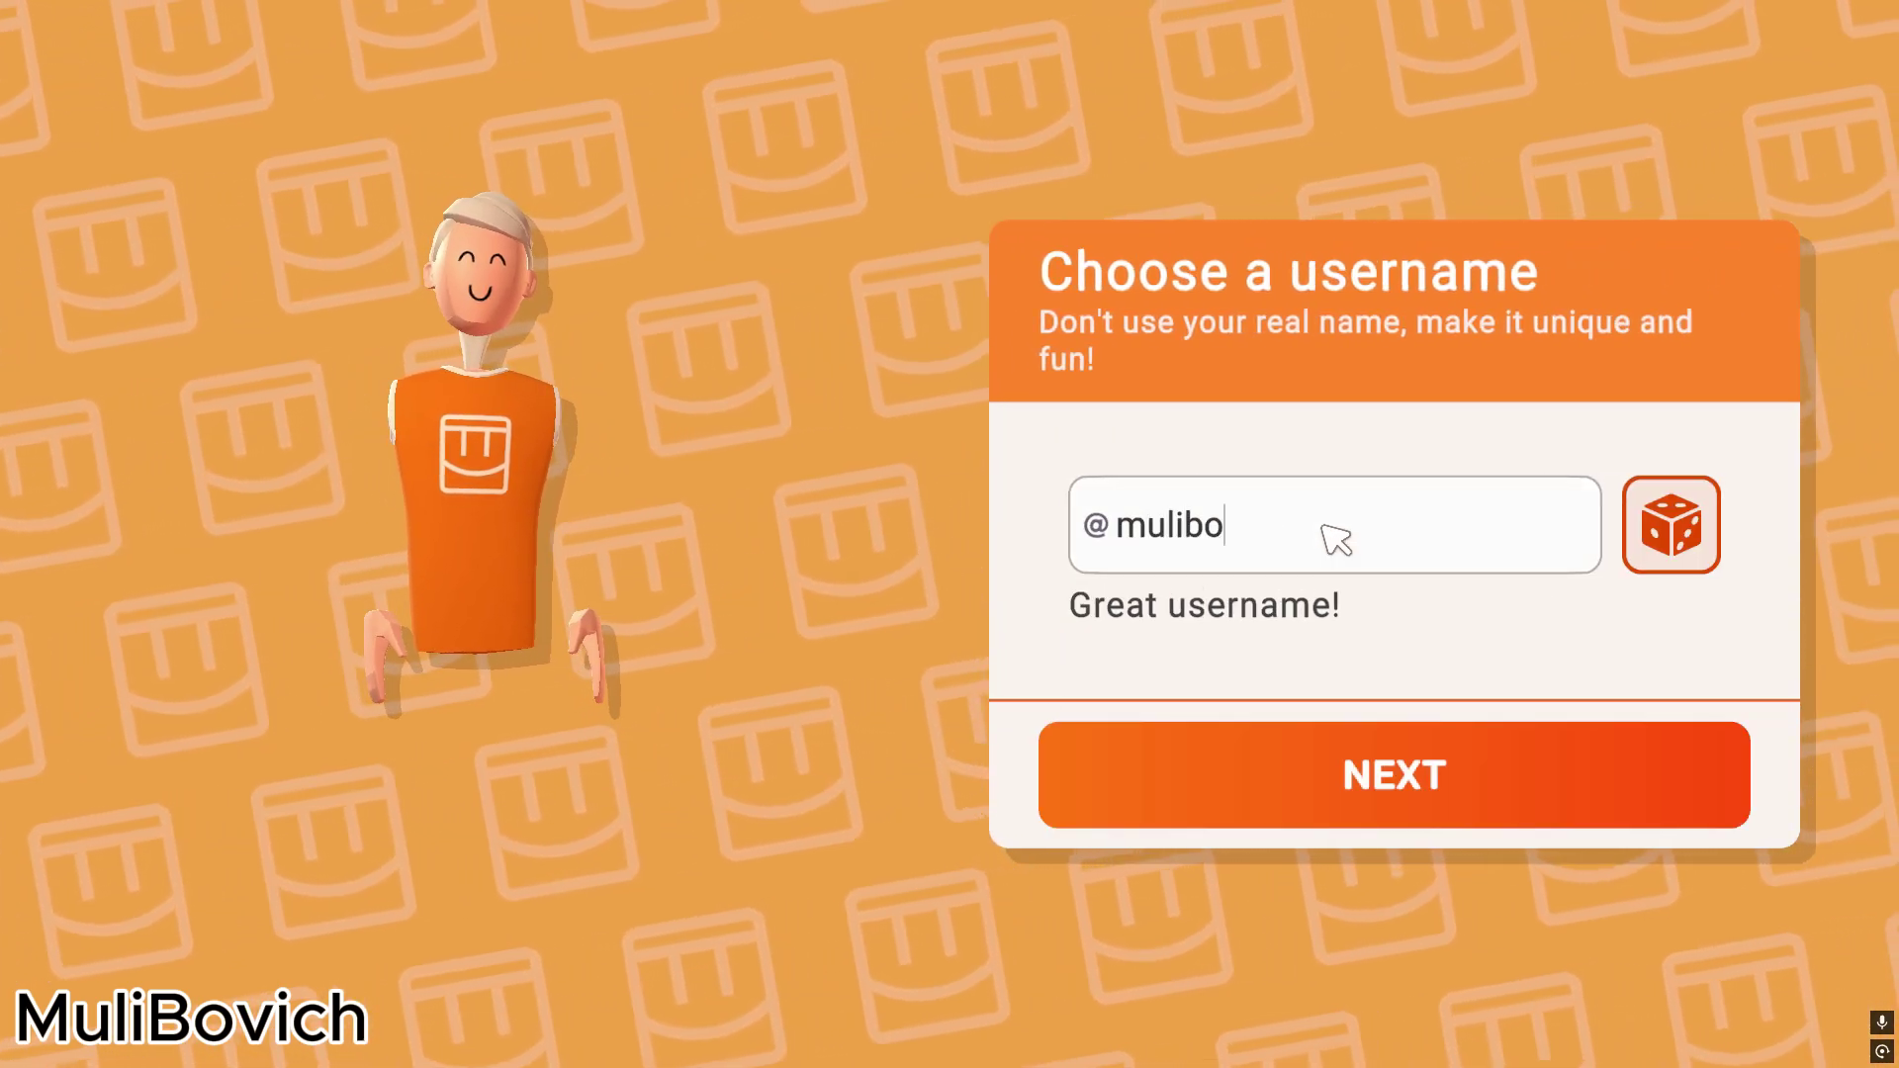
# Enter a new username ending in 'libovich', correcting typos, and submit it
pyautogui.write('vic')
pyautogui.hotkey('ctrl', 'a')
pyautogui.press('BackSpace')
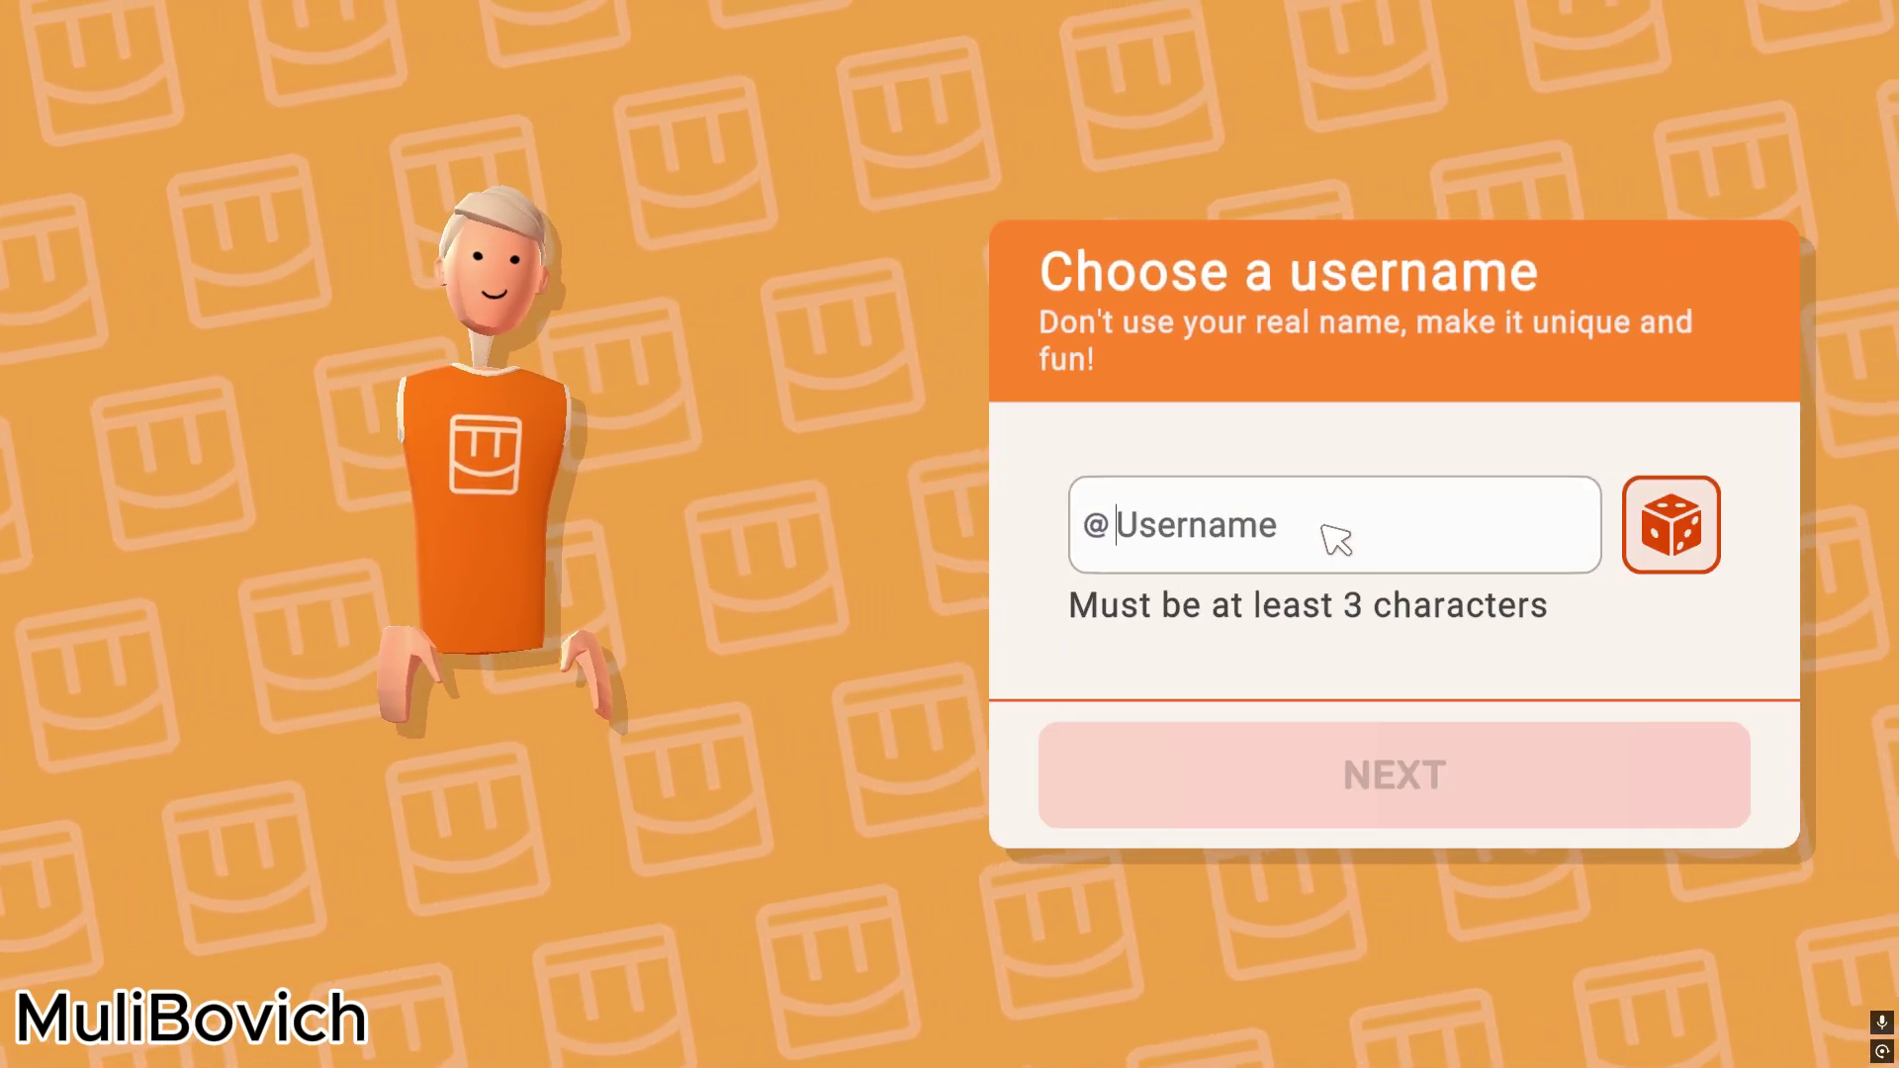
pyautogui.write('subtomujli')
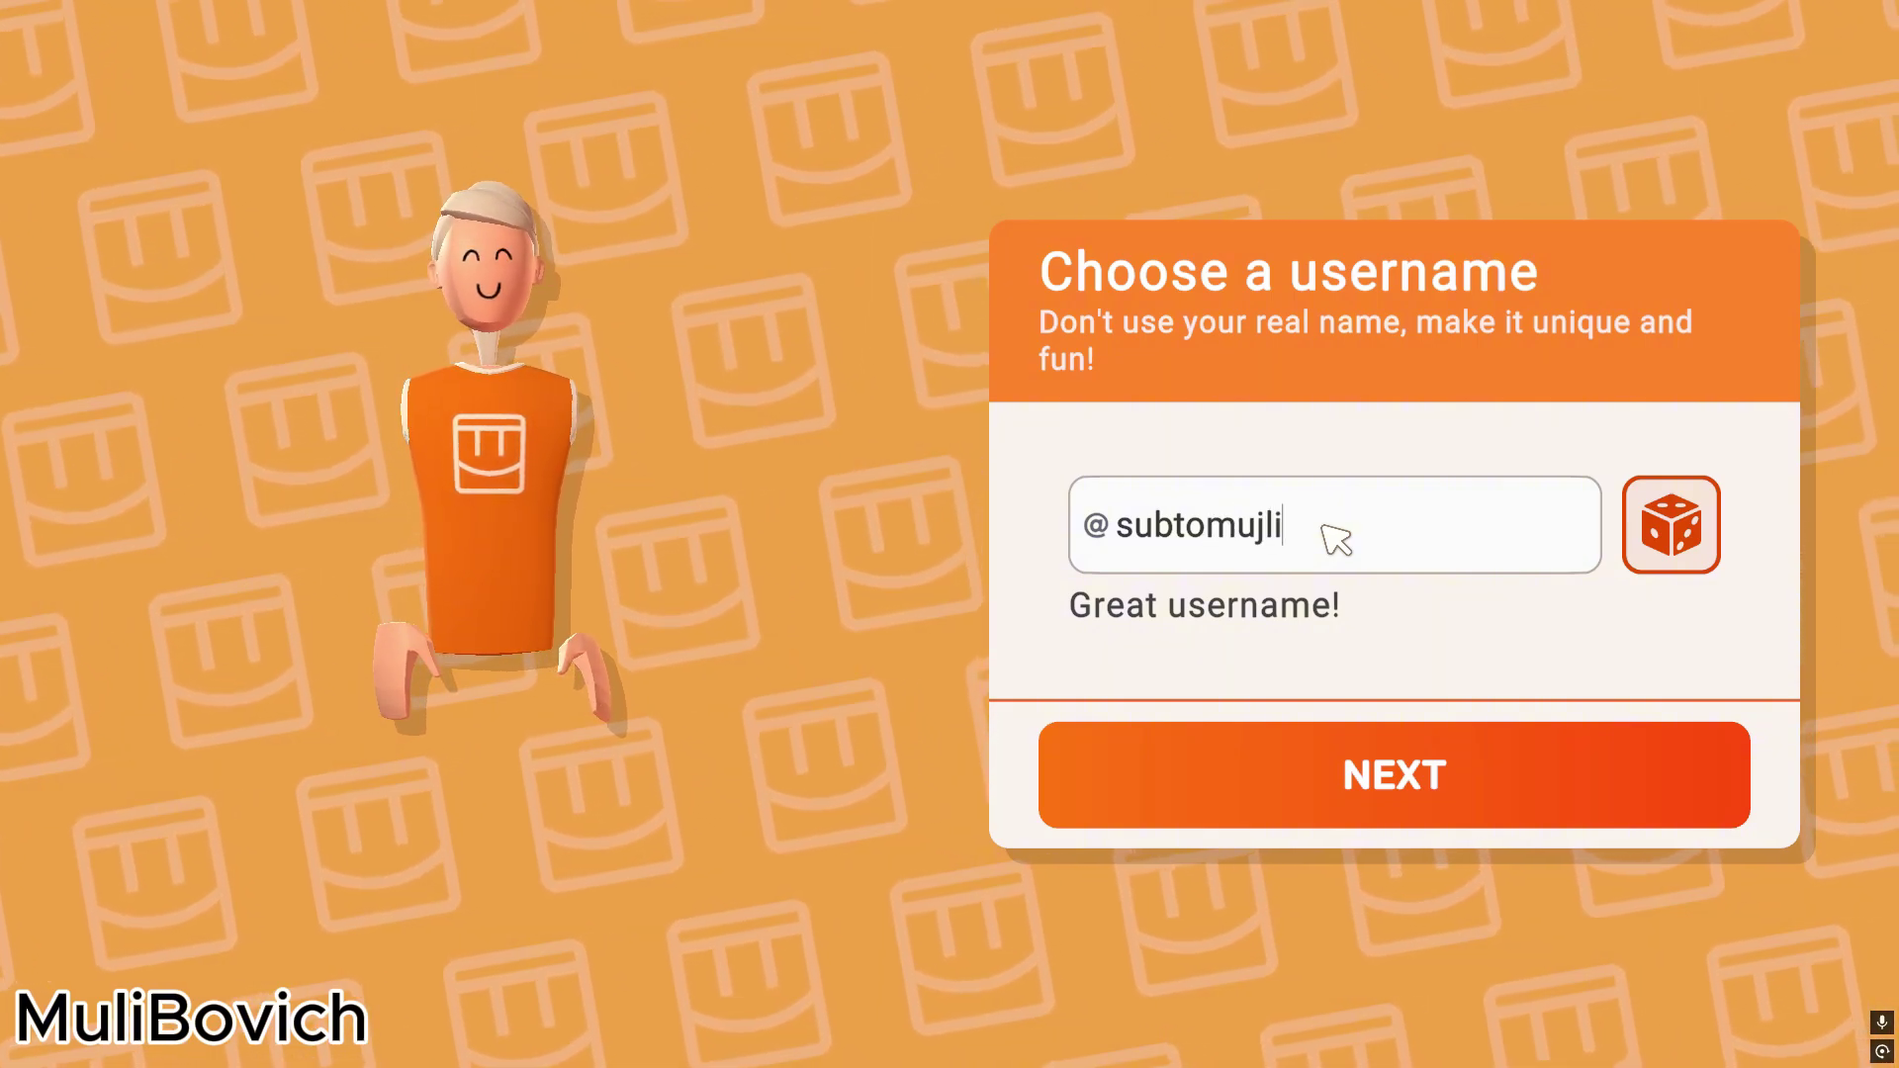
pyautogui.press('BackSpace')
pyautogui.press('BackSpace')
pyautogui.press('BackSpace')
pyautogui.write('libovich')
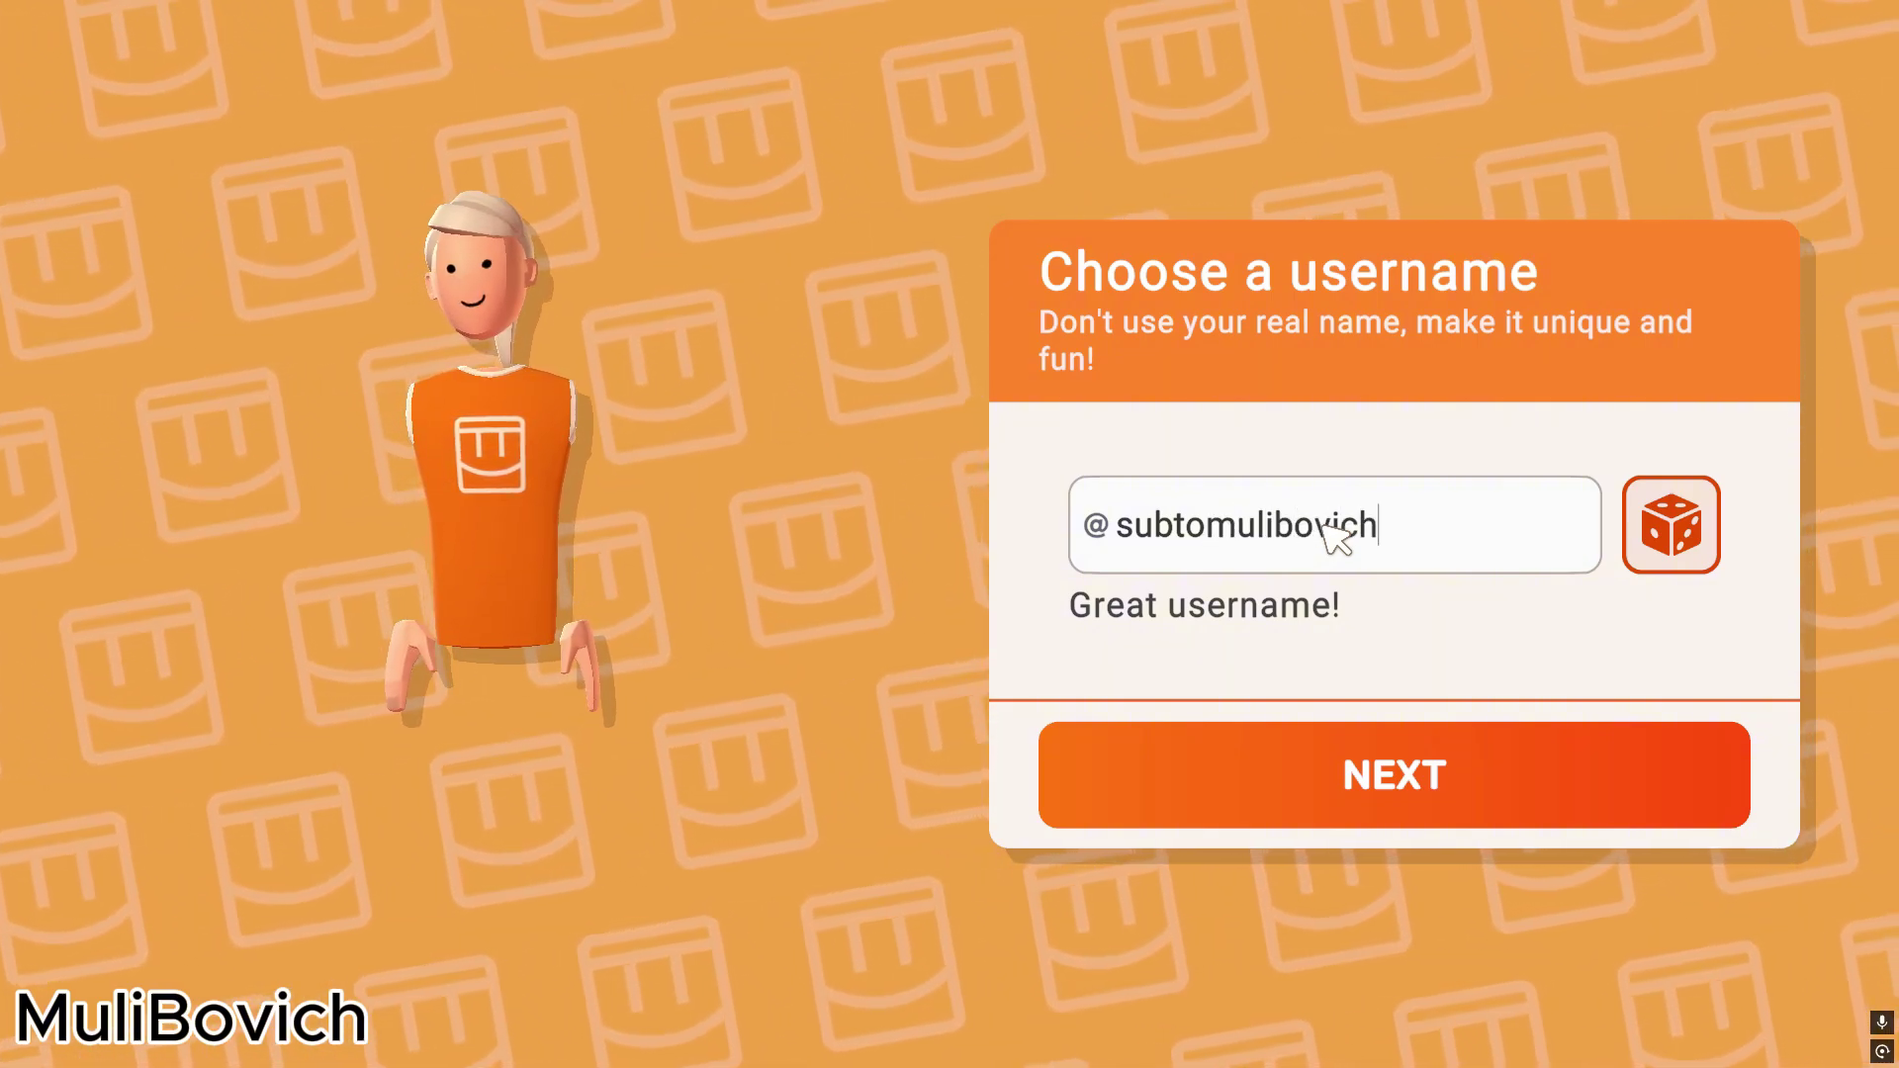
pyautogui.click(1353, 811)
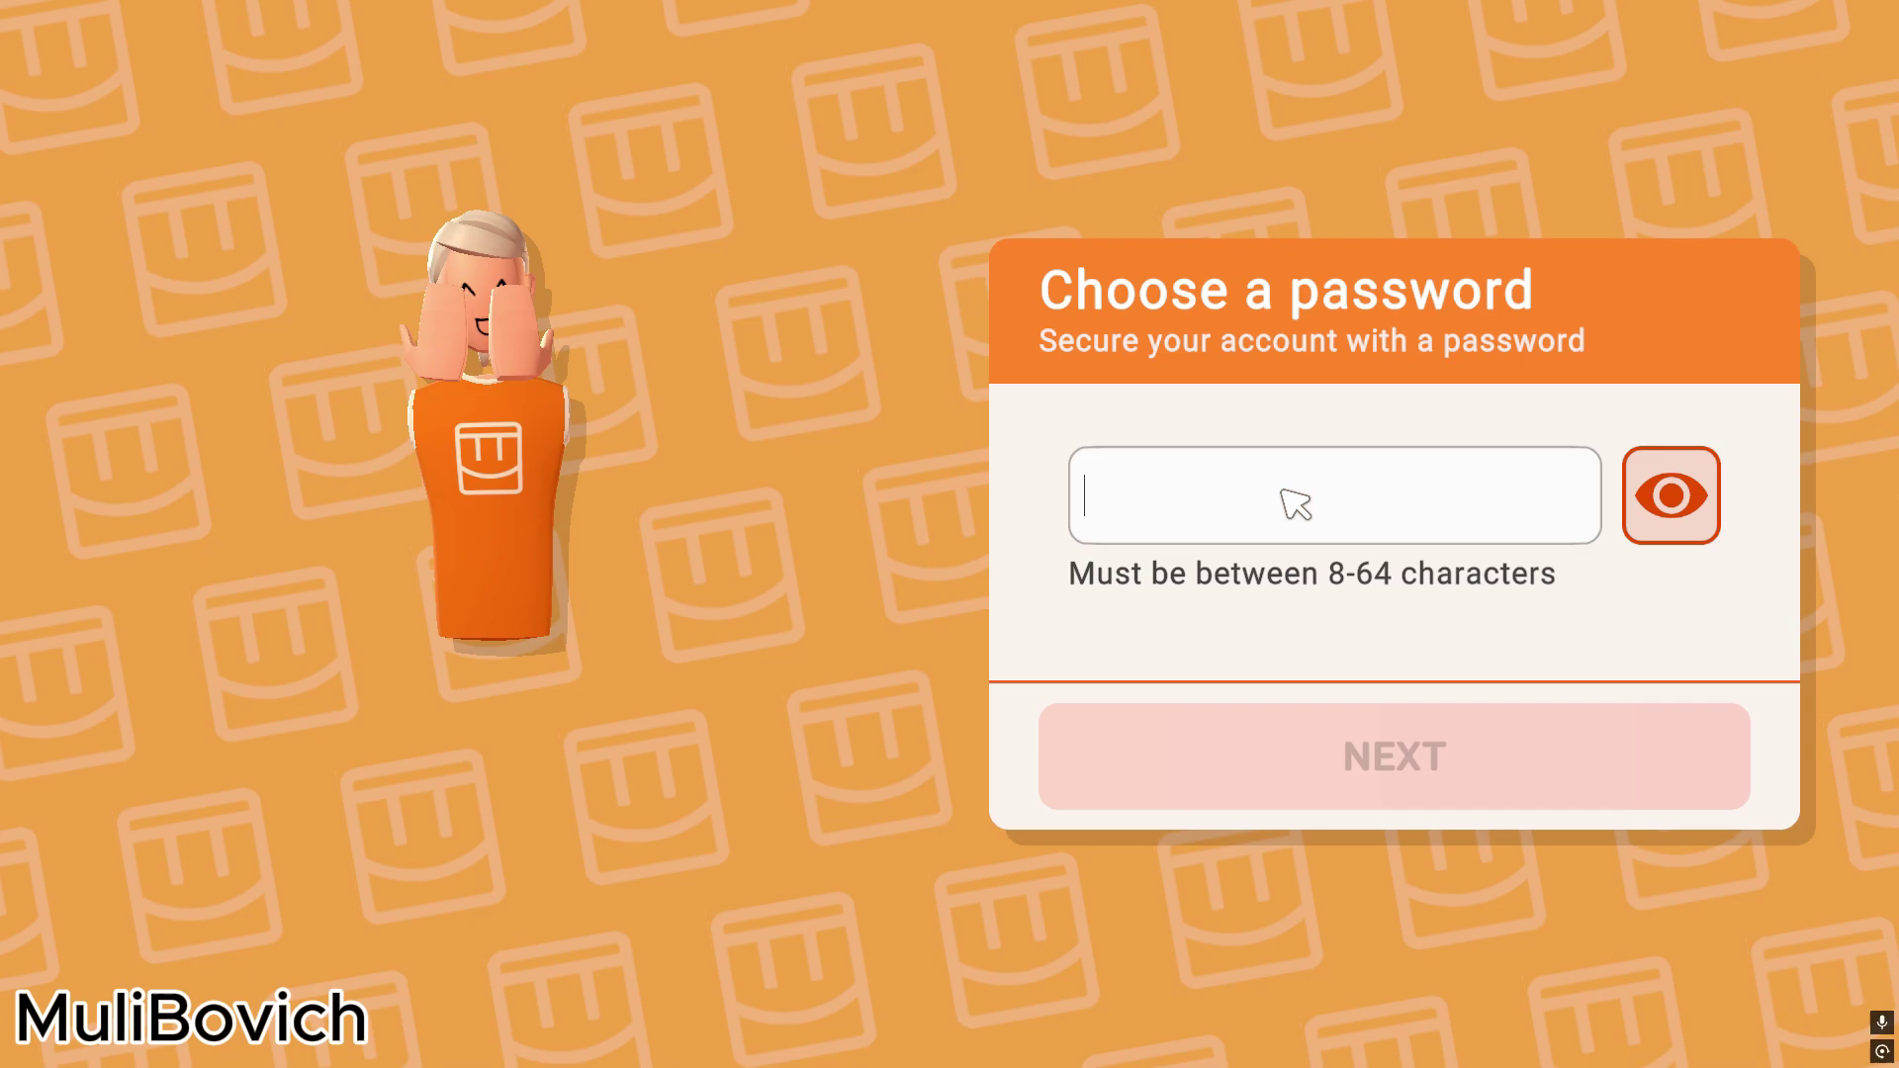
# Set the account password and agree to the Code of Conduct
pyautogui.write('**********')
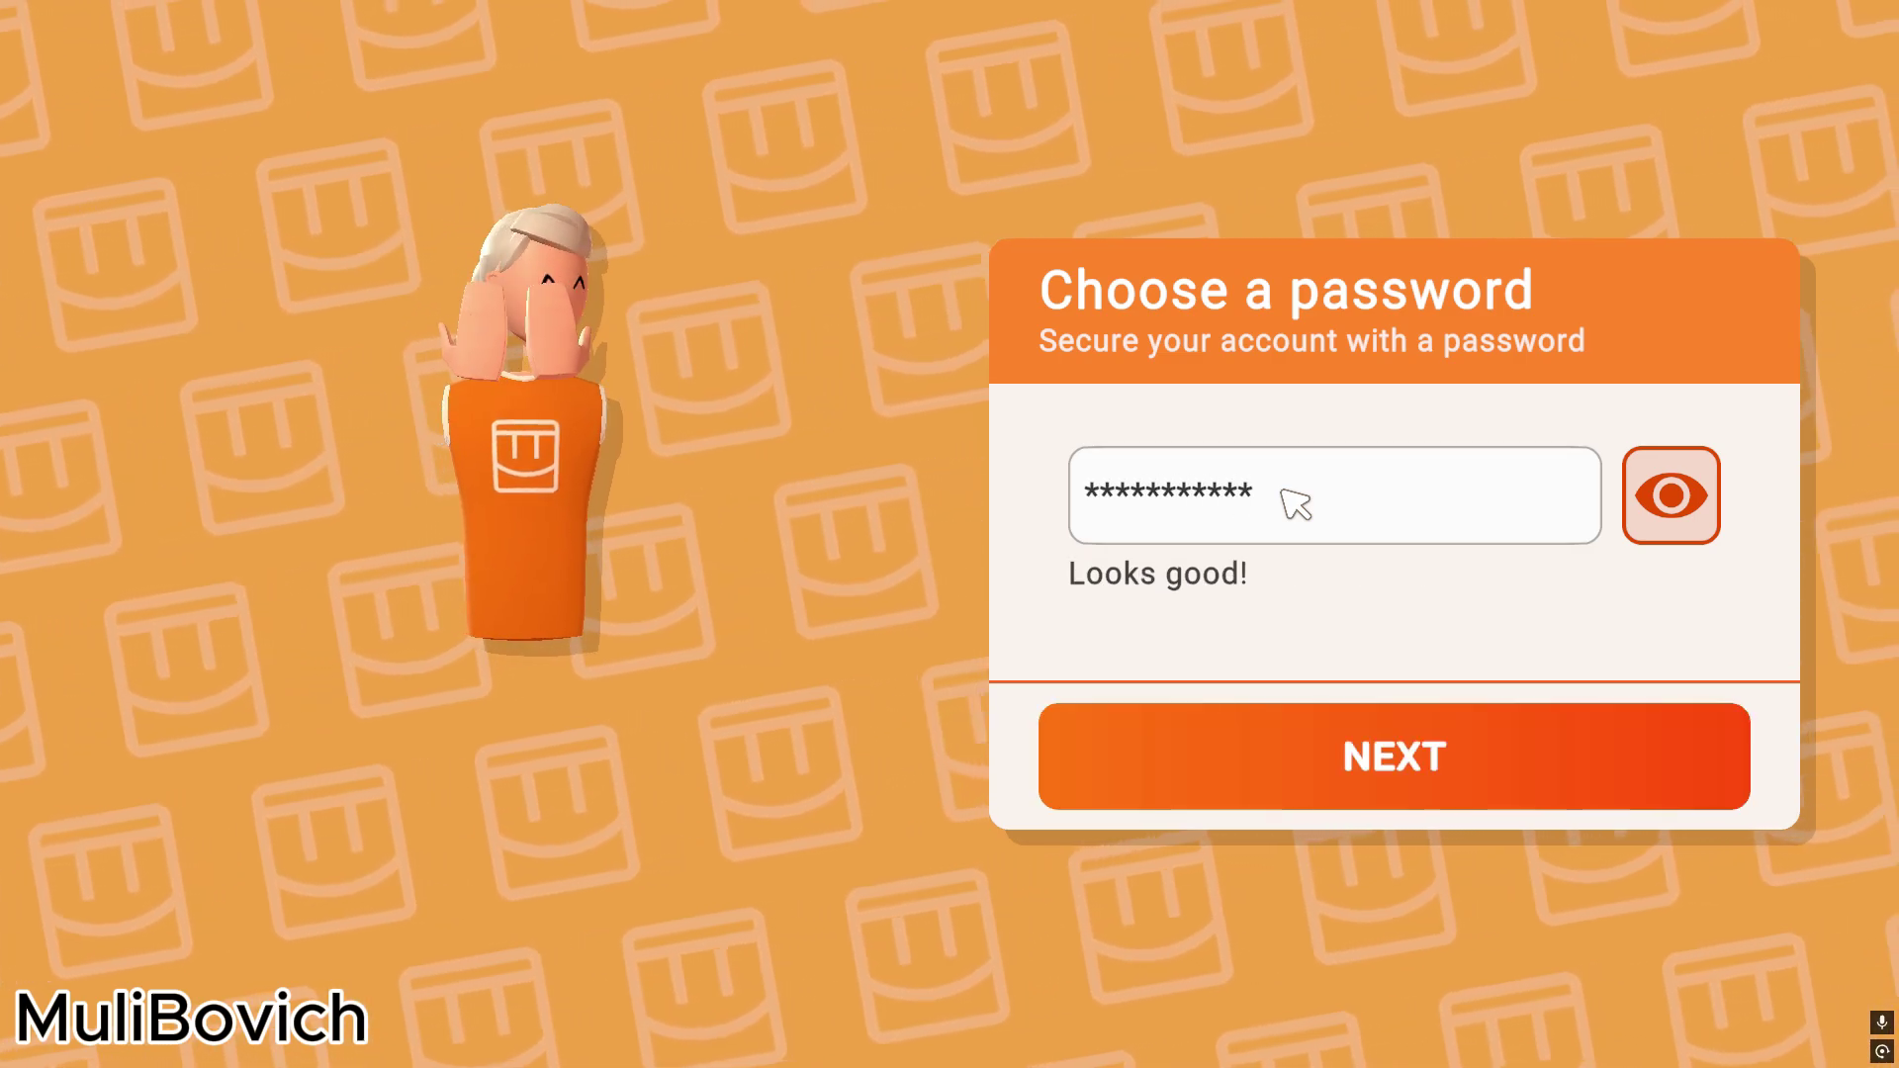
pyautogui.click(1375, 756)
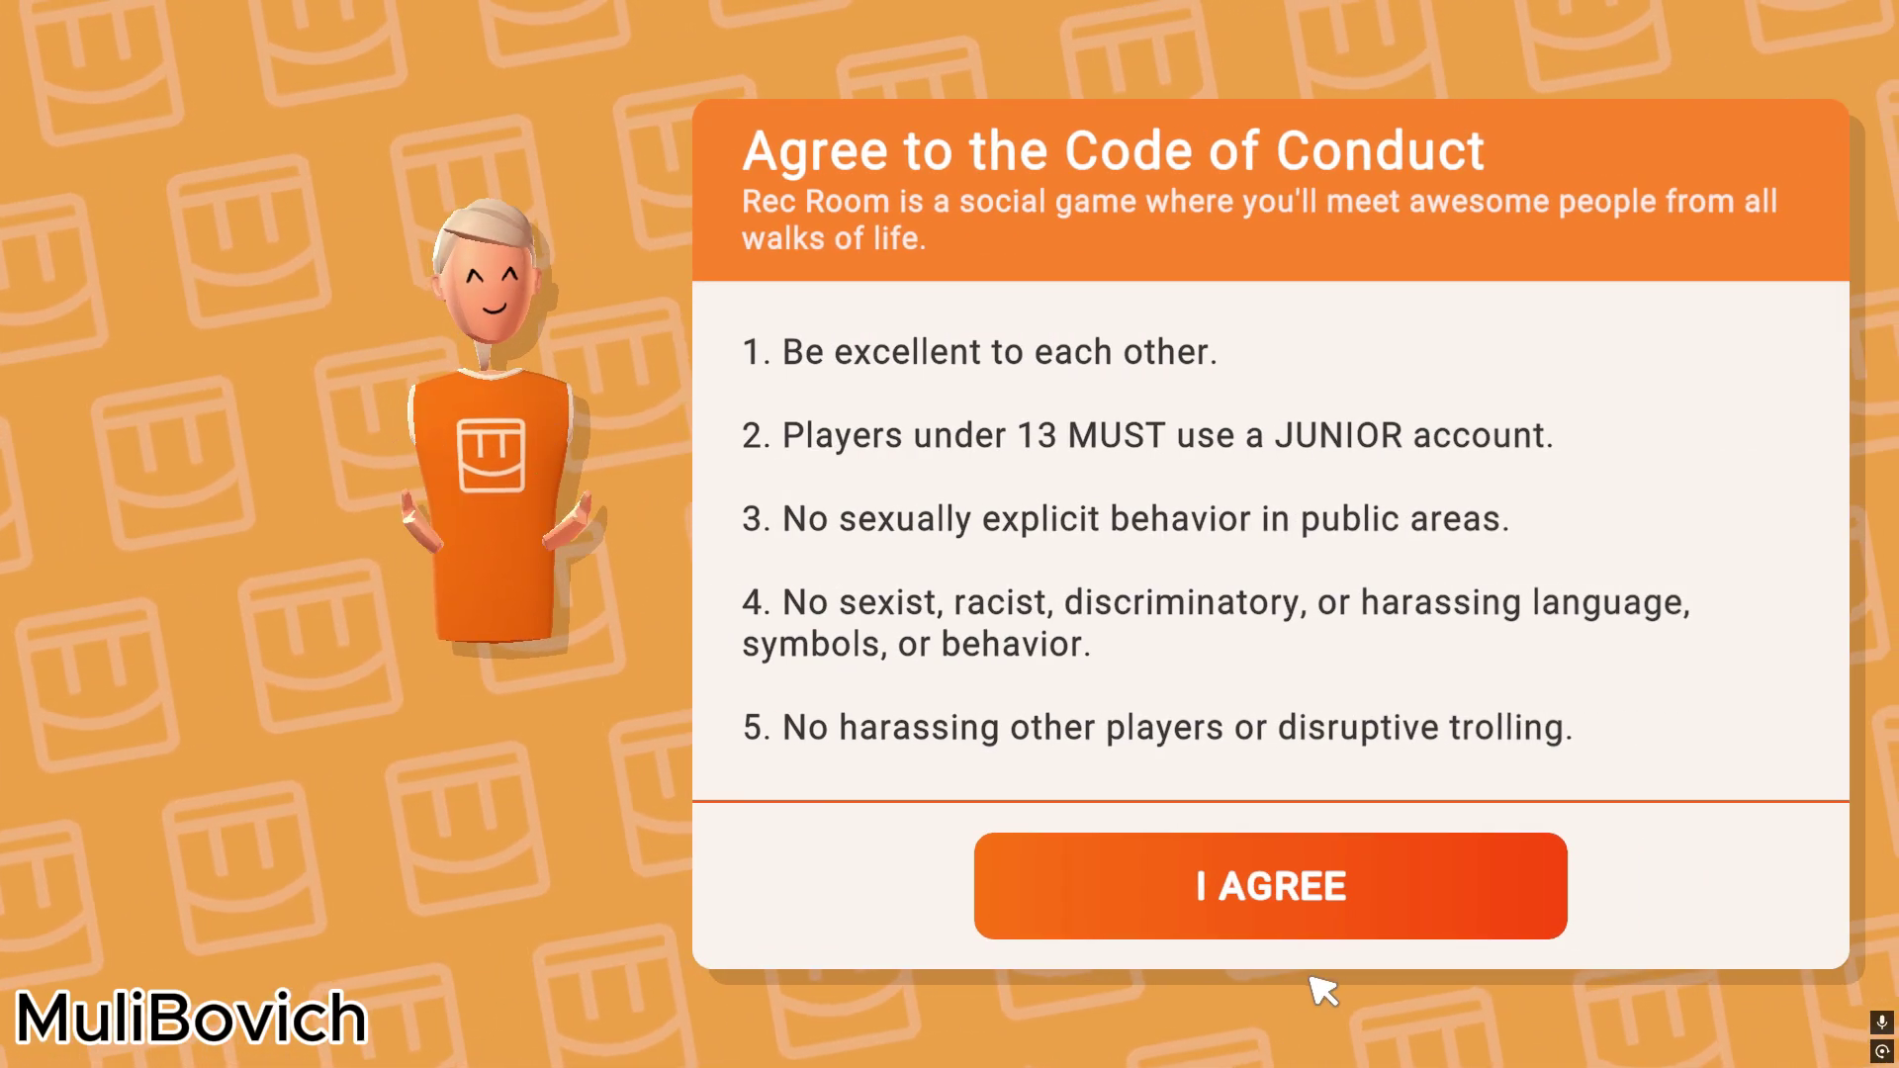
pyautogui.click(1315, 924)
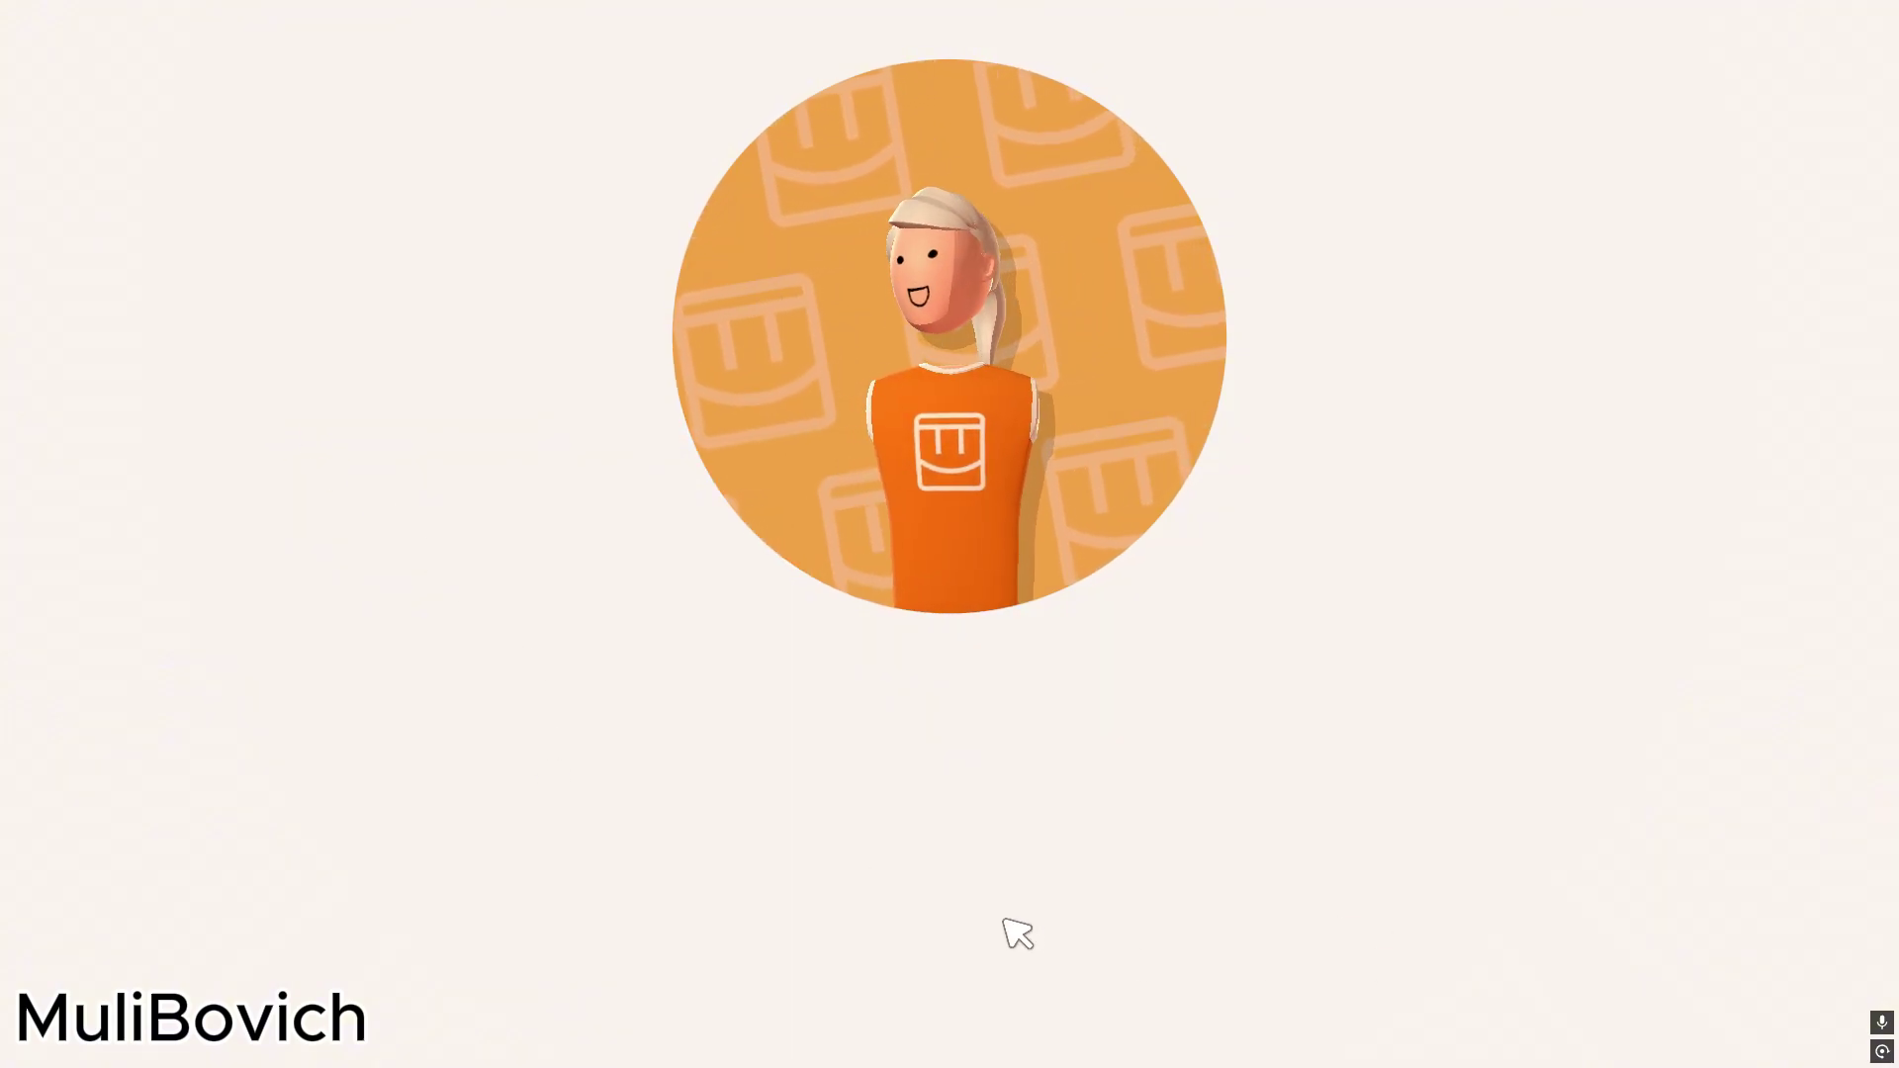